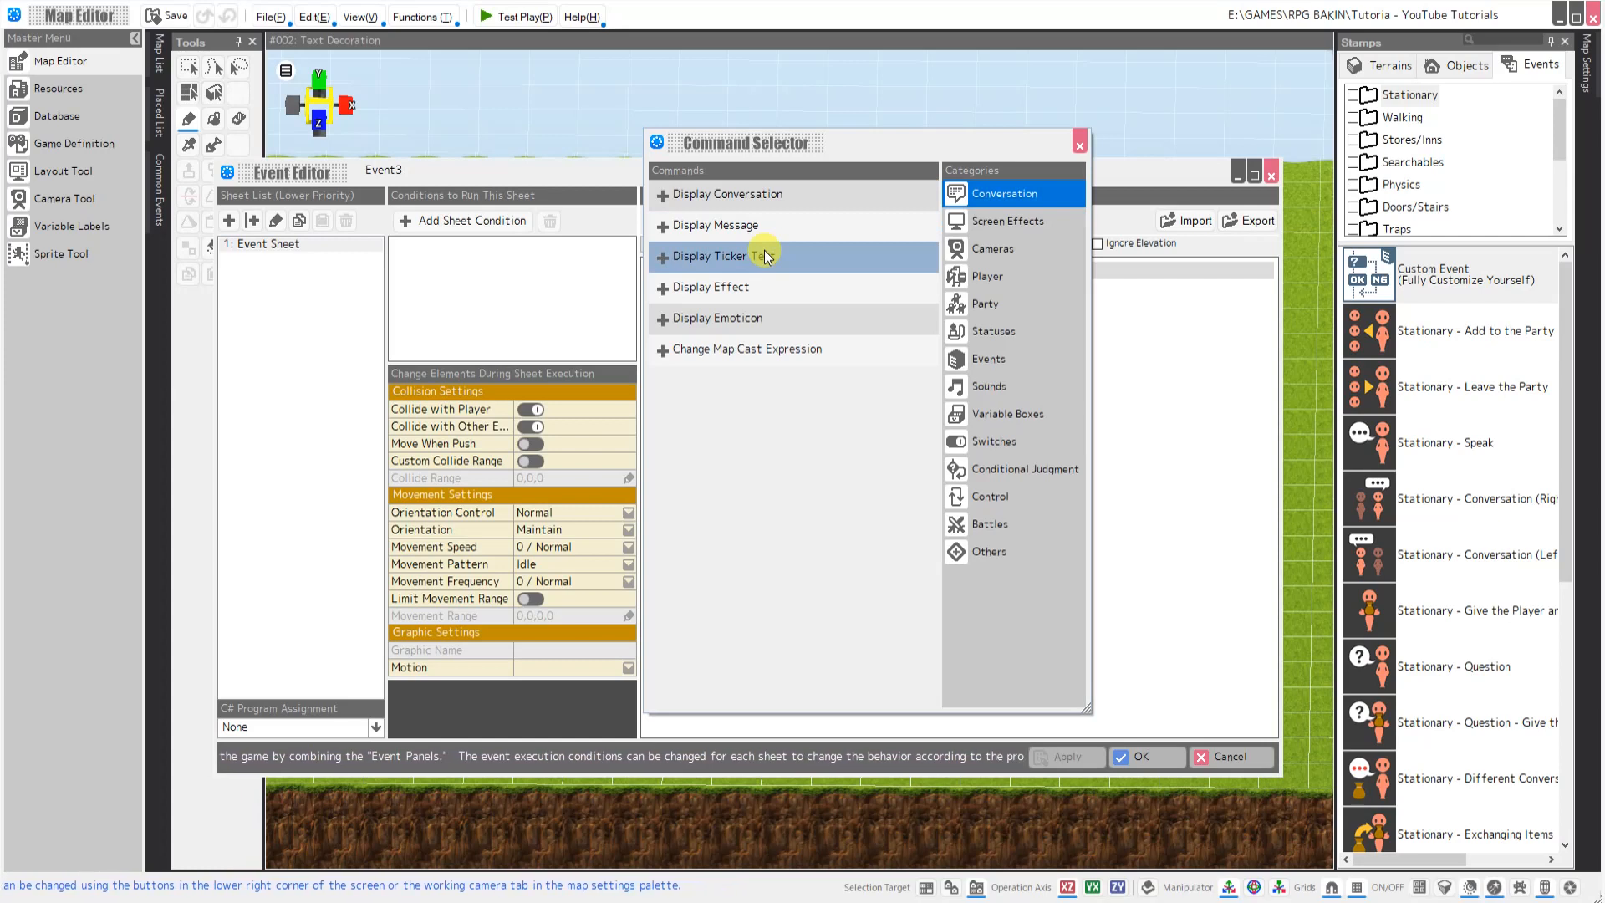
Insert a Display Conversation command and enter the codes \b \u \b\u, adding the last bold and underline codes with Input Support
{"action": "left_click", "coordinate": [785, 207]}
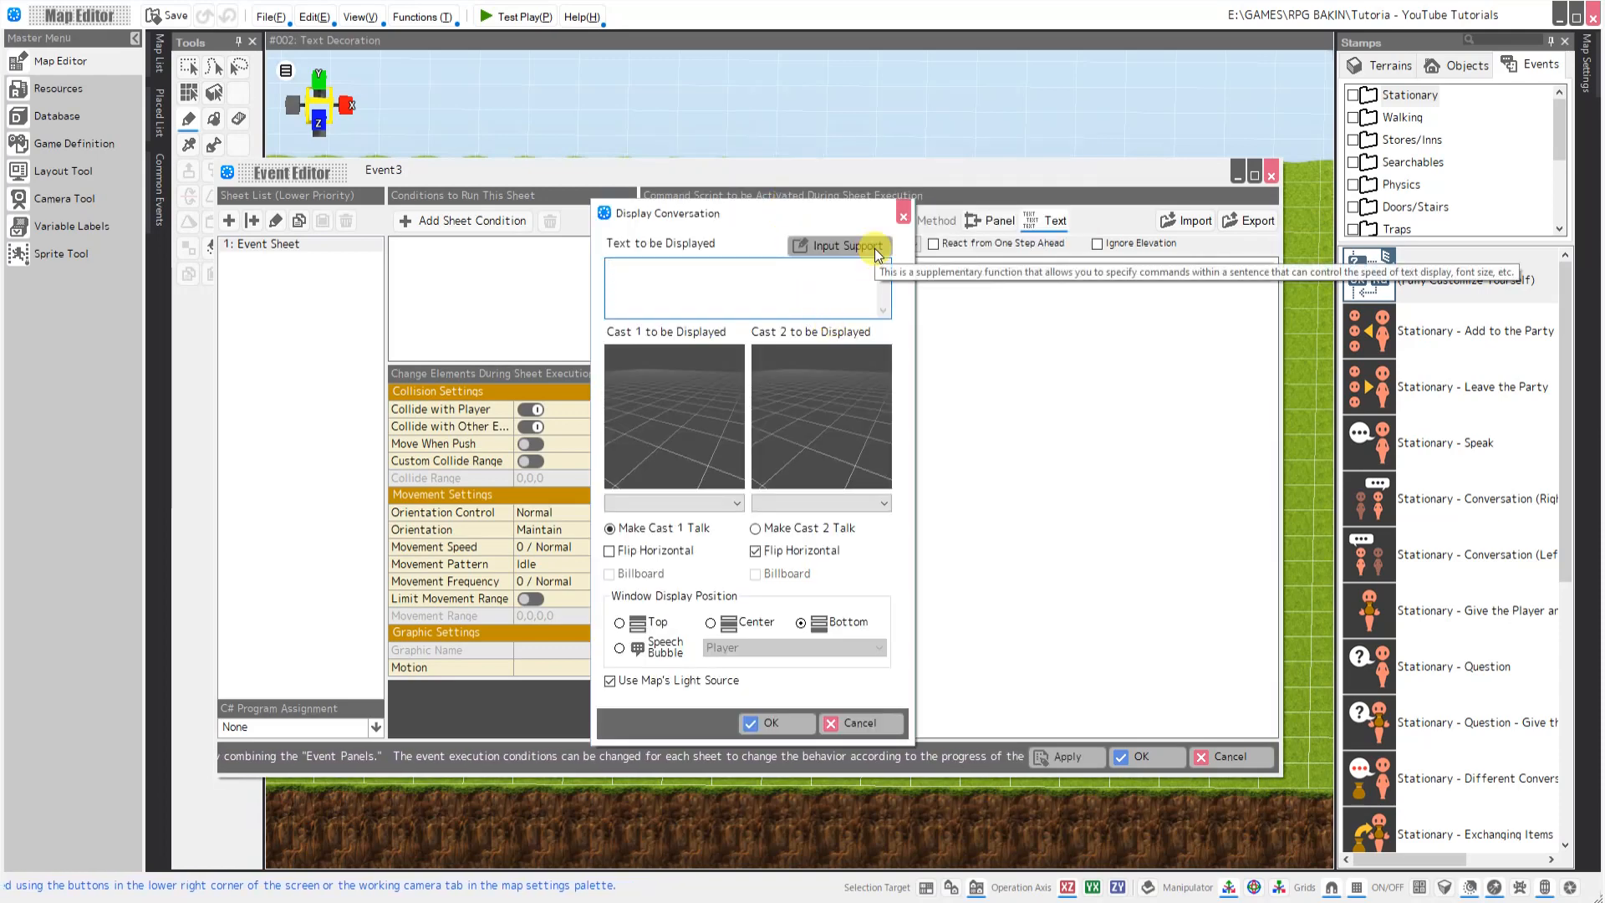
{"action": "left_click", "coordinate": [874, 249]}
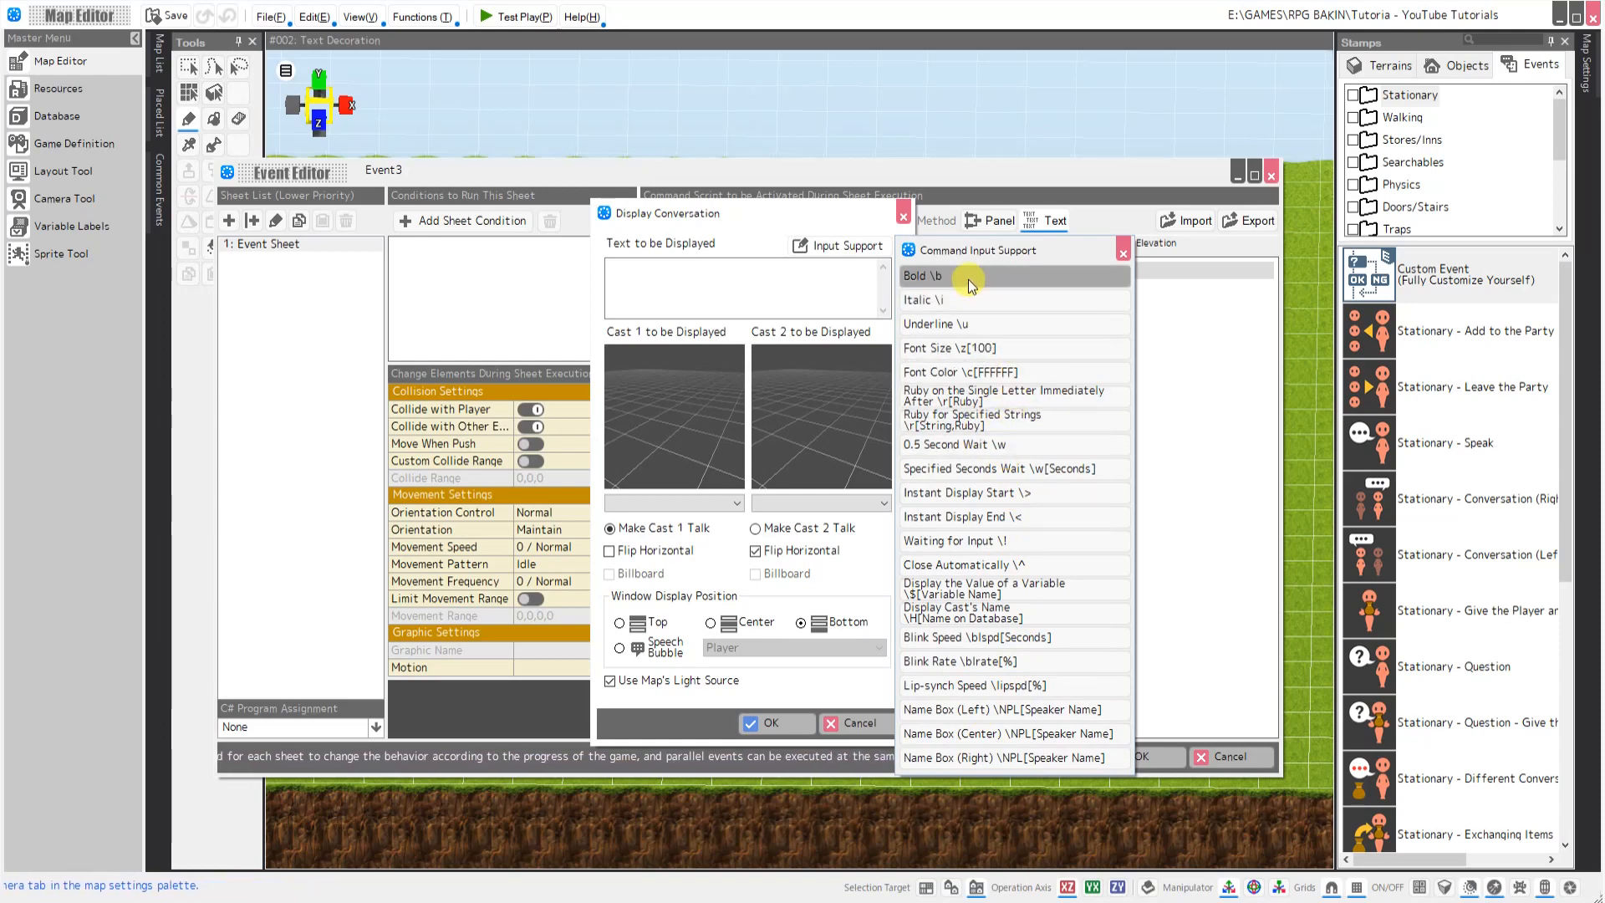
{"action": "left_click", "coordinate": [684, 287]}
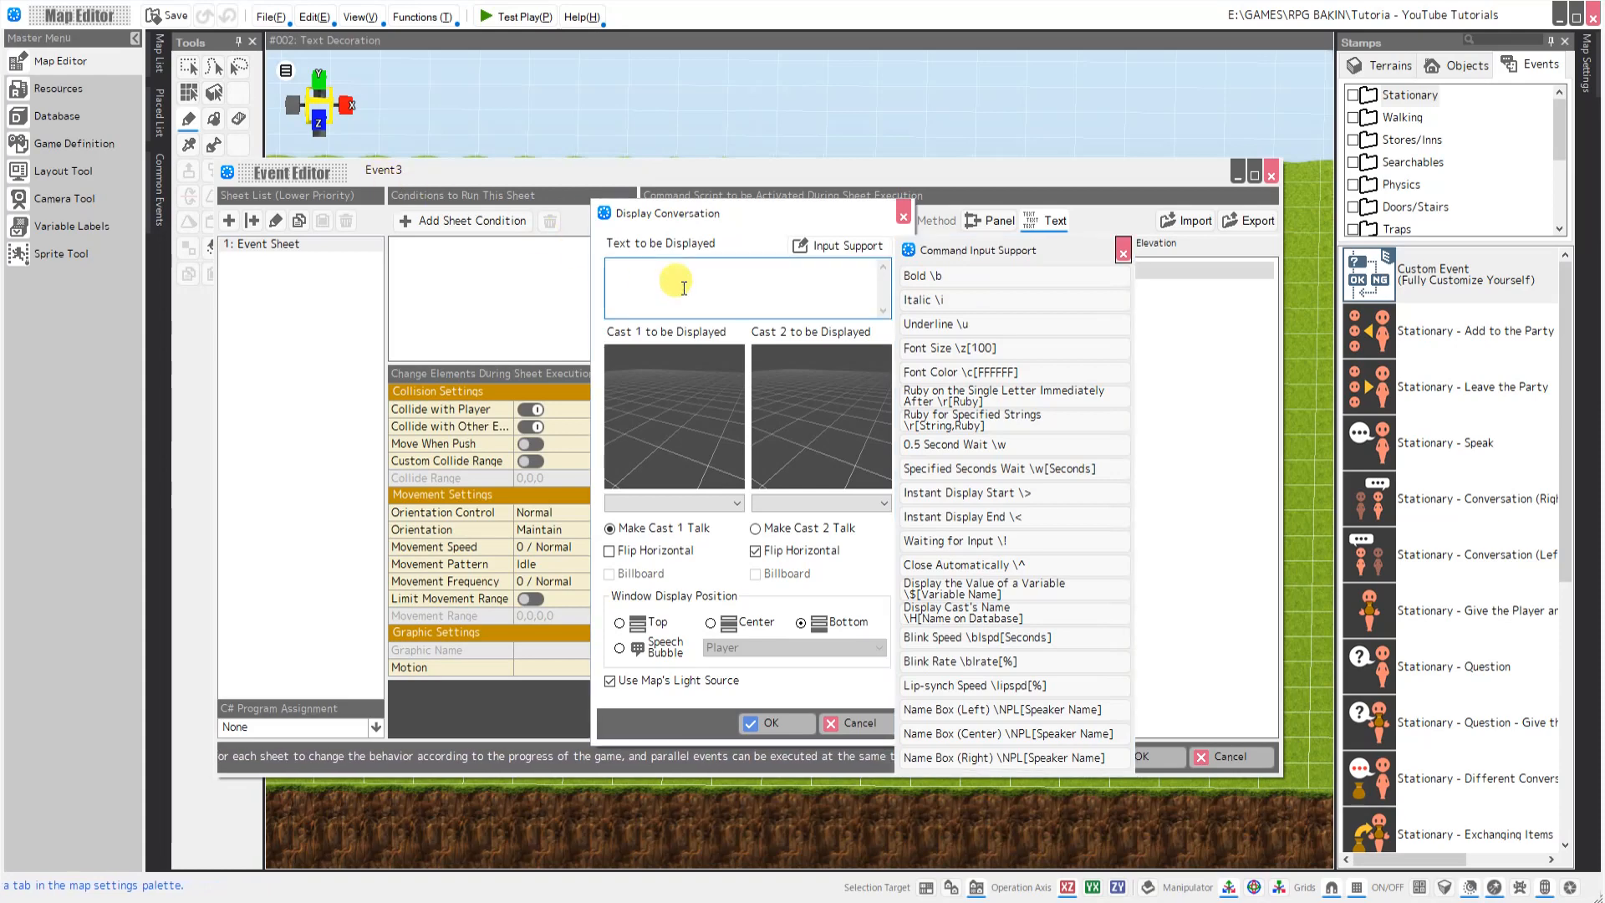
{"action": "type", "text": "\\b \\u"}
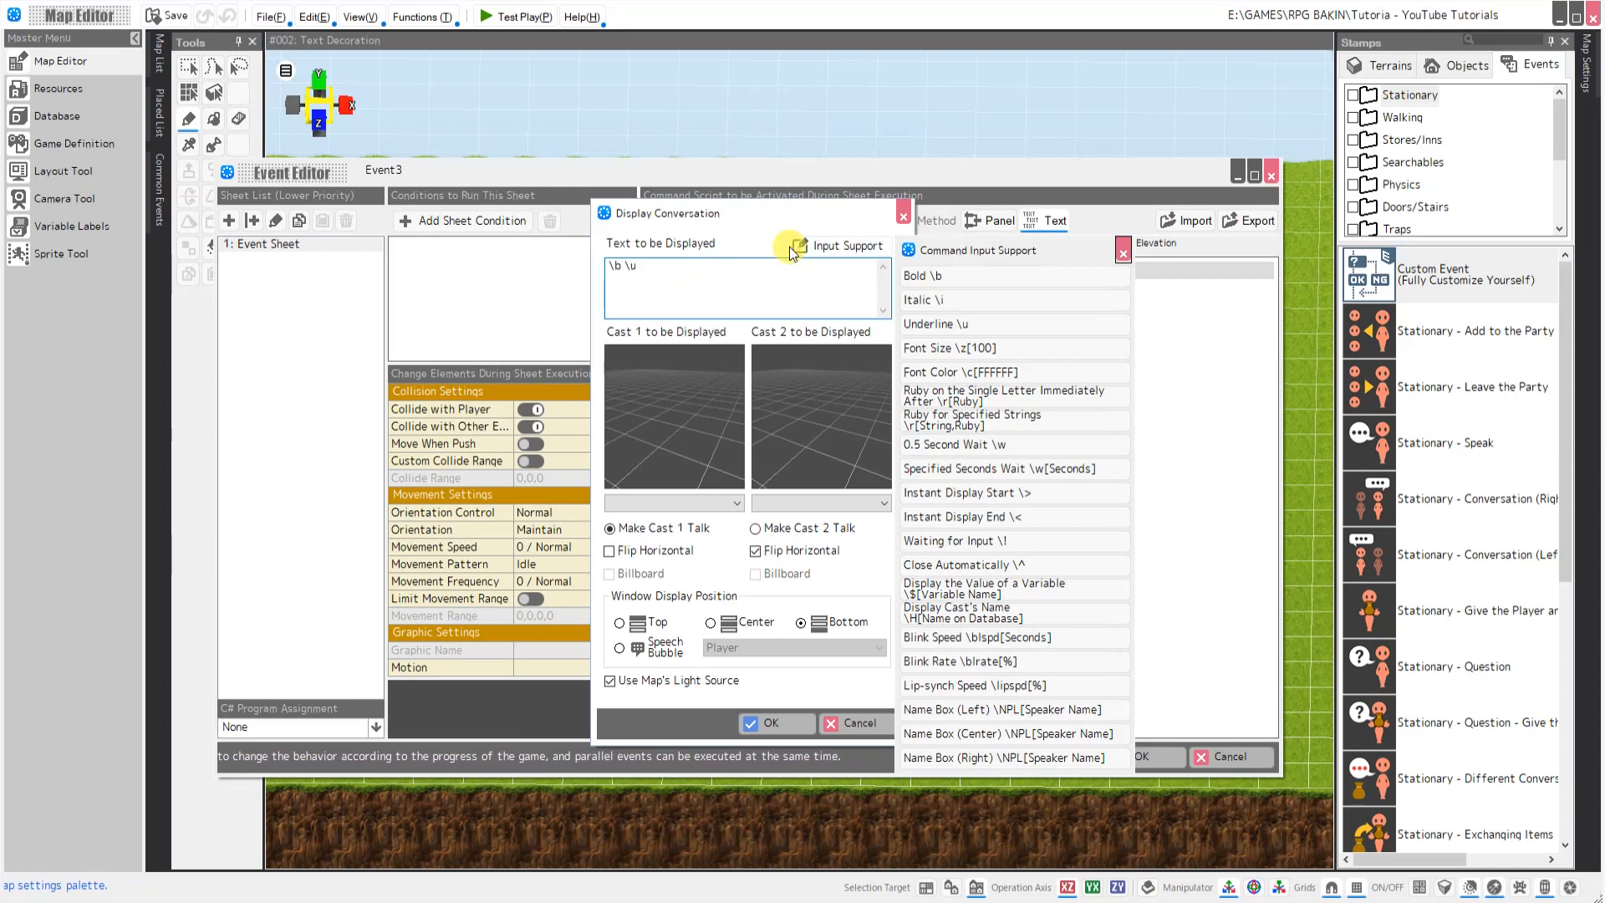
{"action": "left_click", "coordinate": [953, 275]}
{"action": "left_click", "coordinate": [972, 322]}
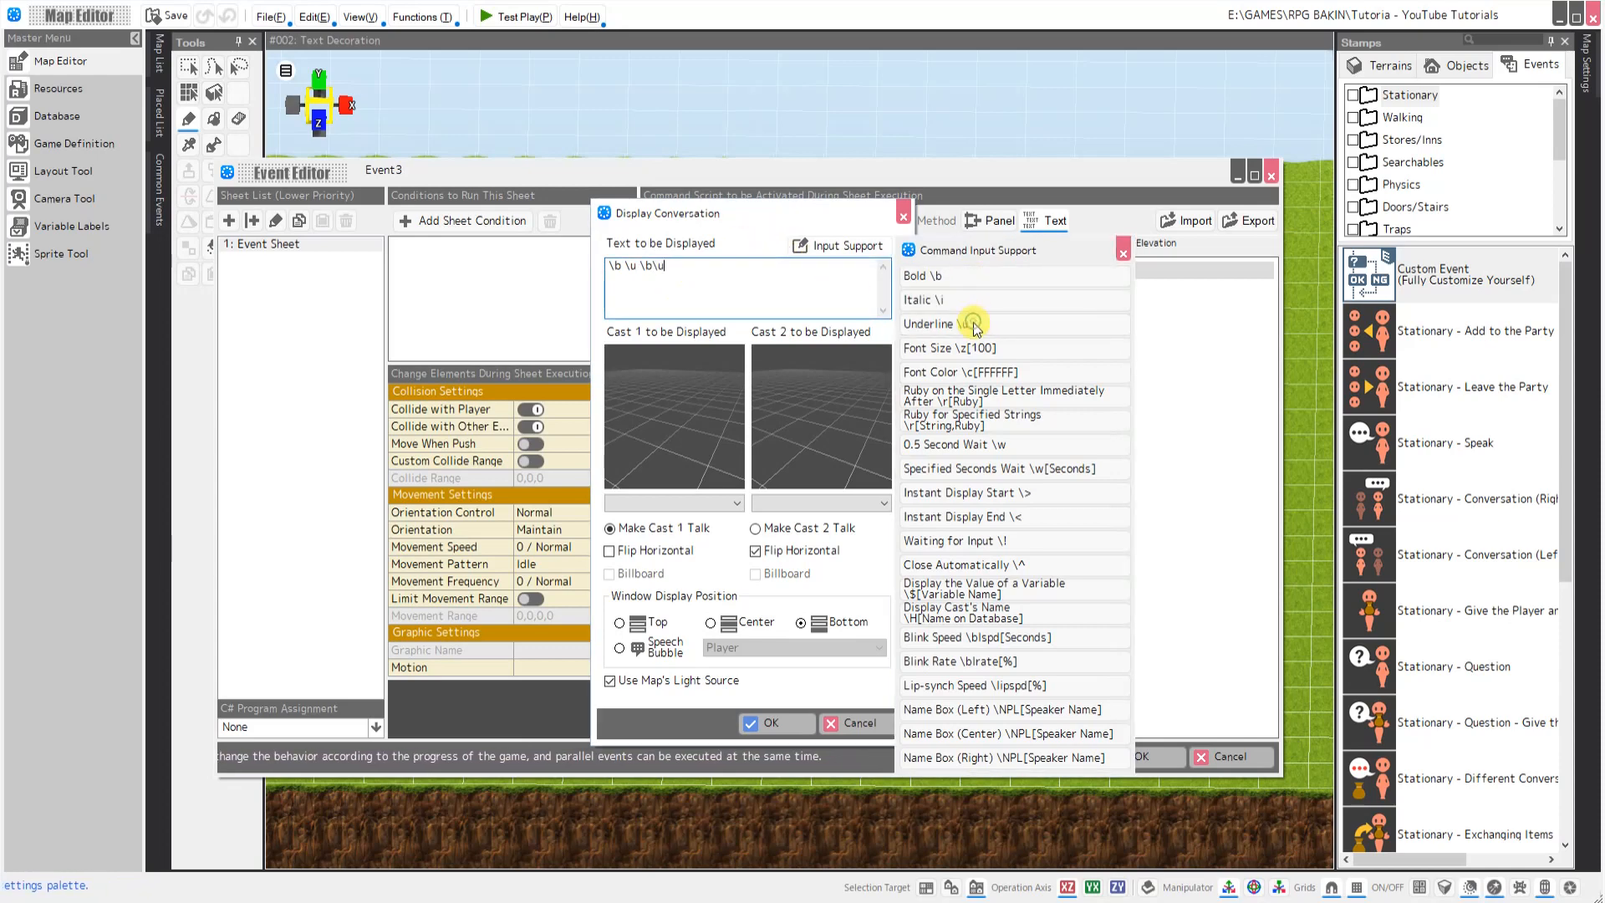
{"action": "left_click", "coordinate": [1125, 248]}
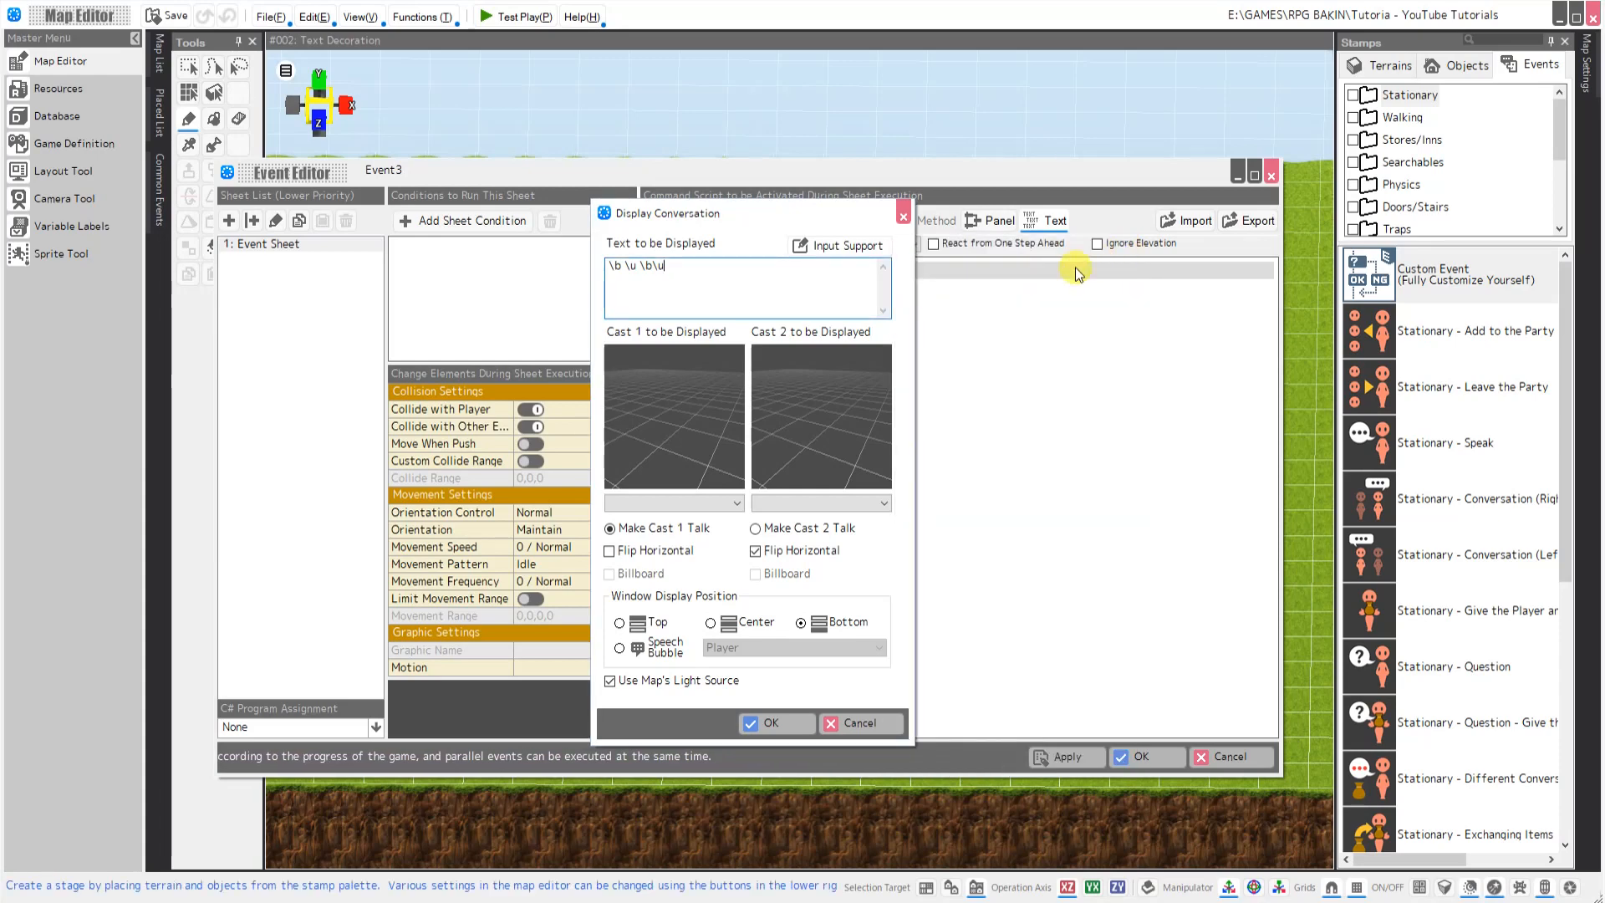
Cancel the conversation command and exit the new event without saving the changes
{"action": "left_click", "coordinate": [887, 734]}
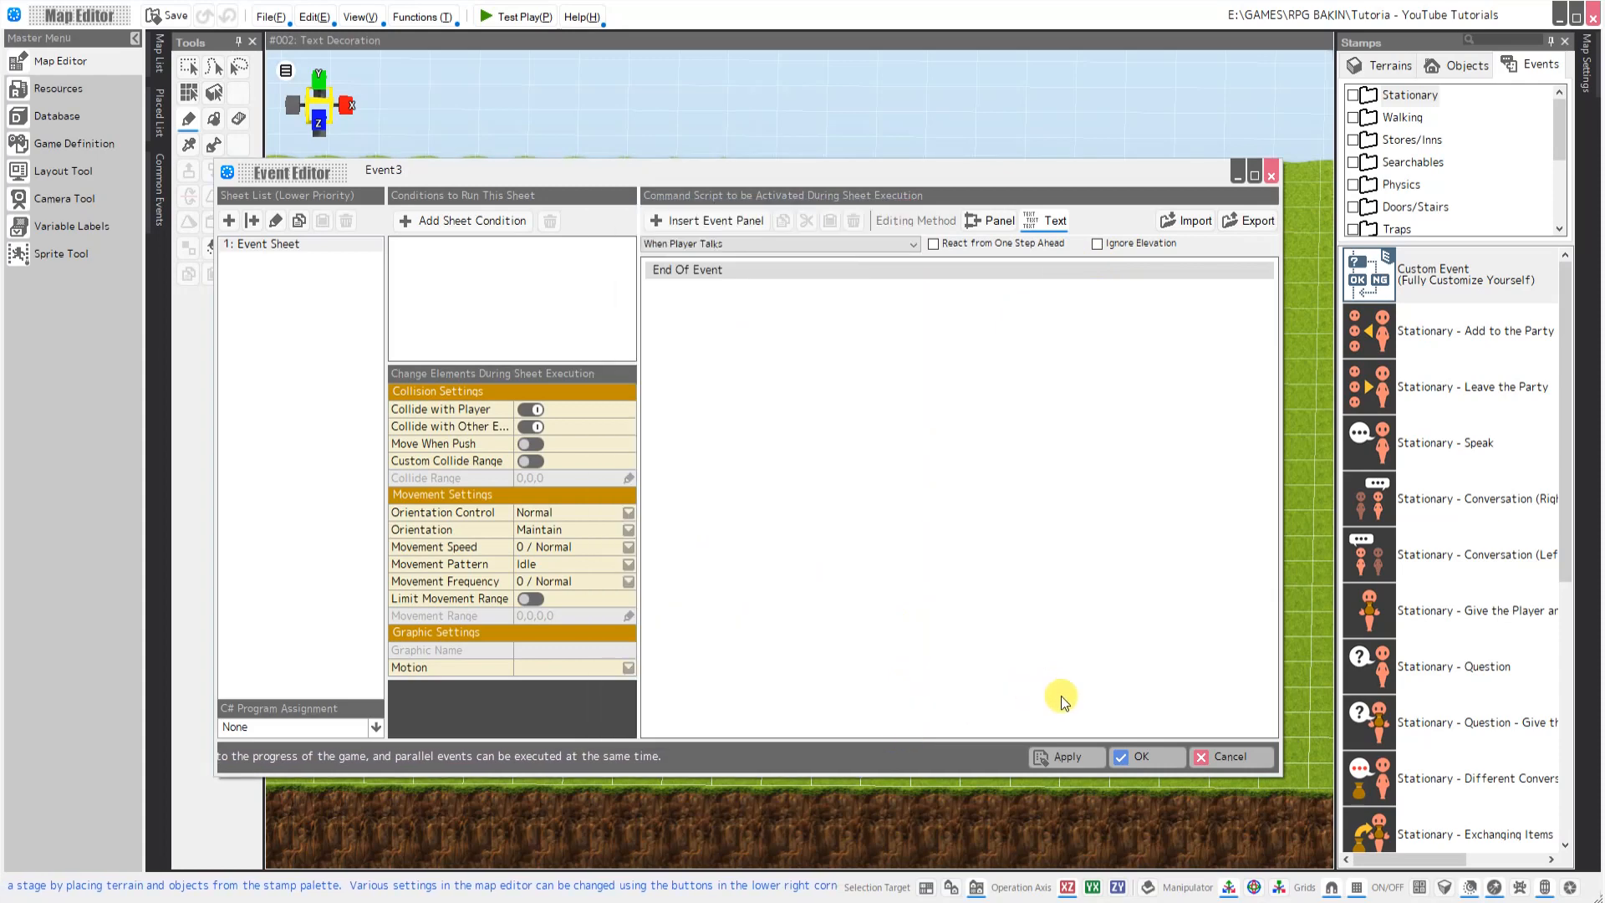
{"action": "left_click", "coordinate": [1219, 750]}
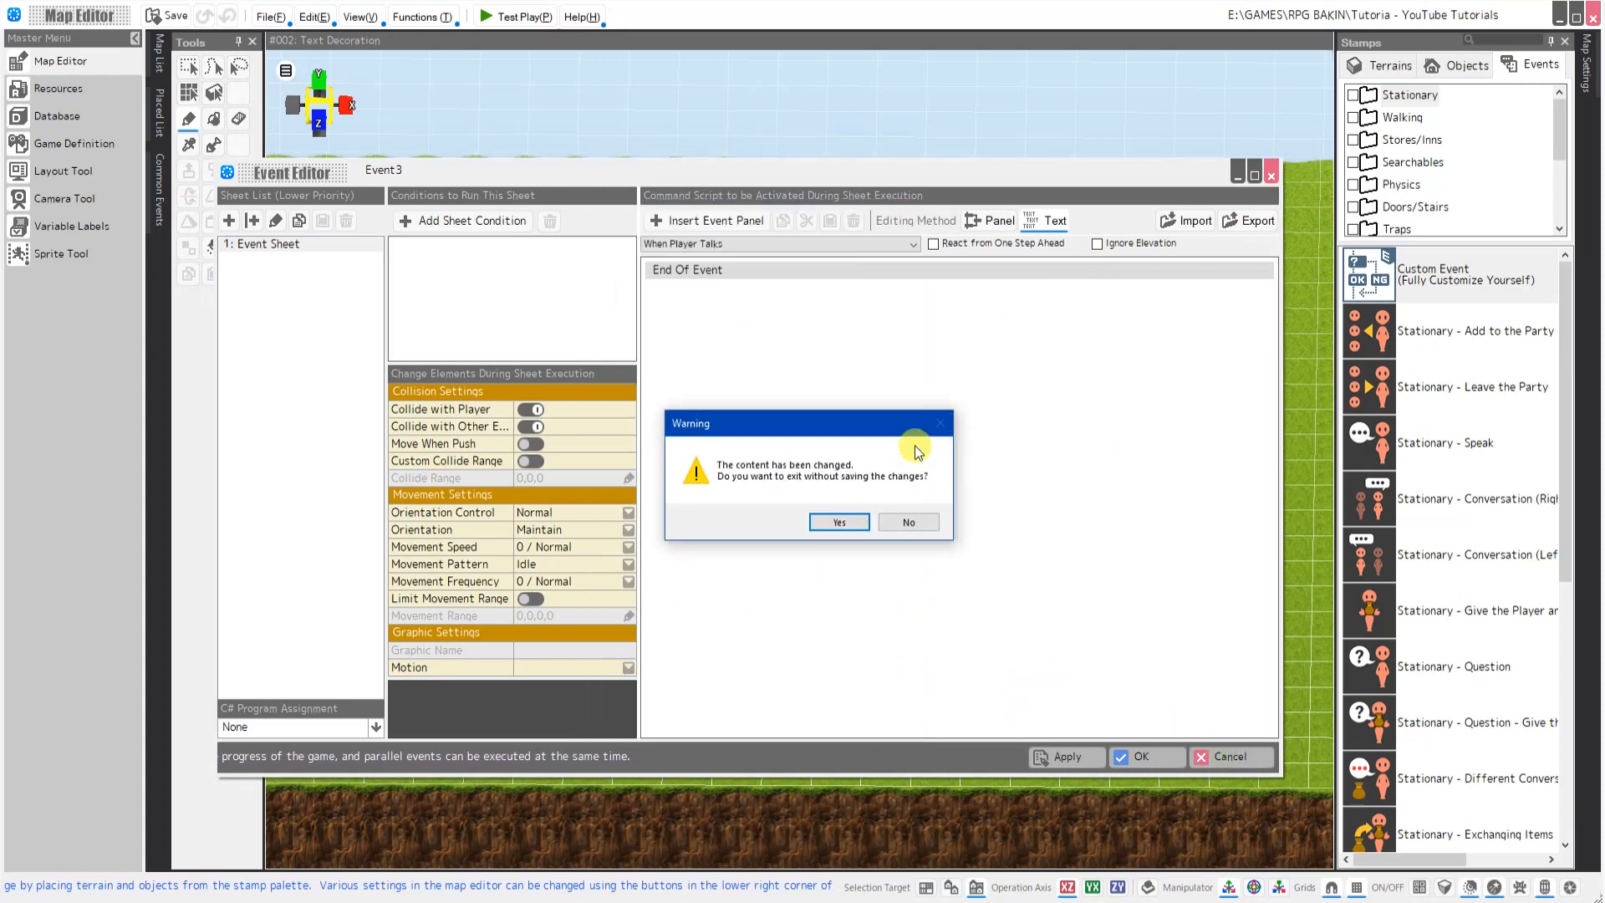
{"action": "left_click", "coordinate": [839, 521]}
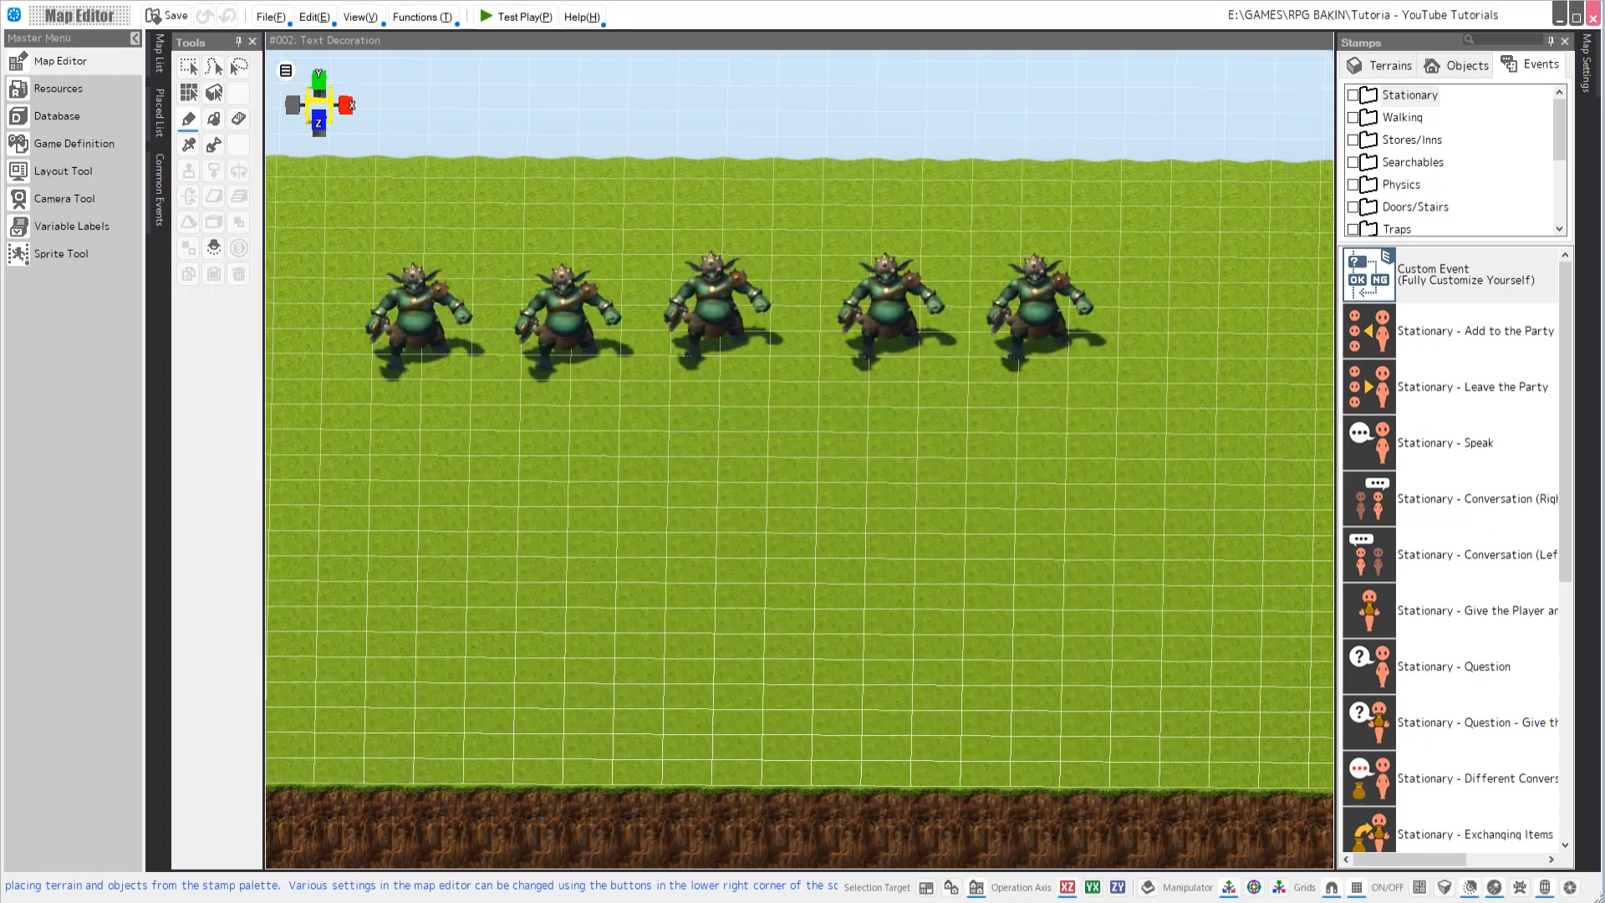
Open the first goblin's event and examine the bold, italic and underline codes in its Display Message text
{"action": "left_click", "coordinate": [420, 298]}
{"action": "right_click", "coordinate": [420, 298]}
{"action": "left_click", "coordinate": [461, 302]}
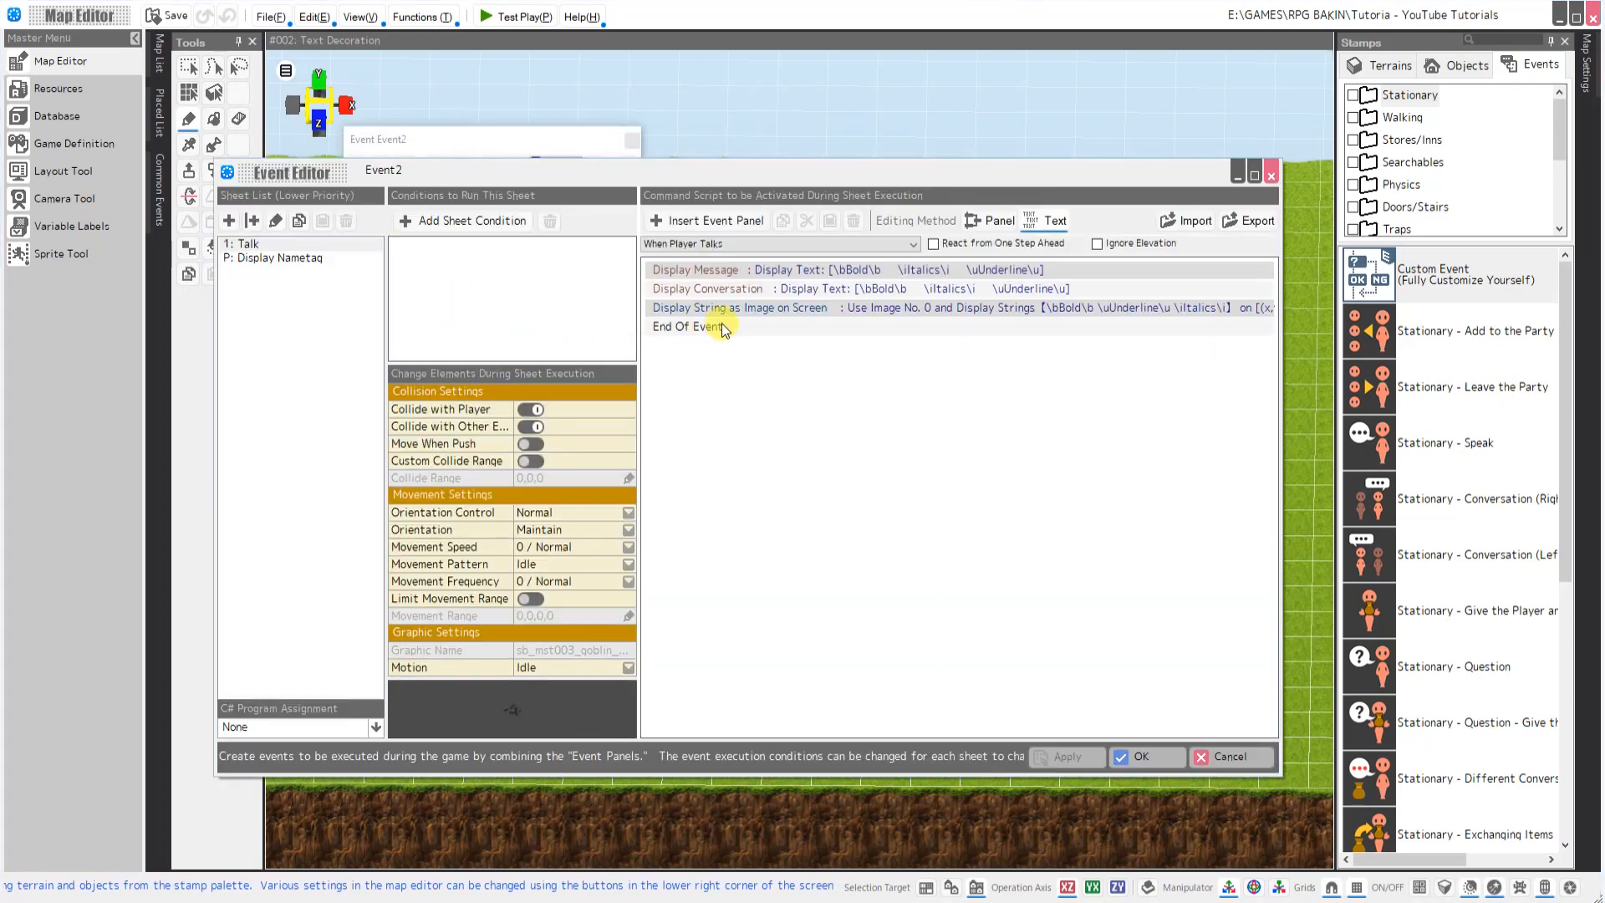
{"action": "double_click", "coordinate": [804, 270]}
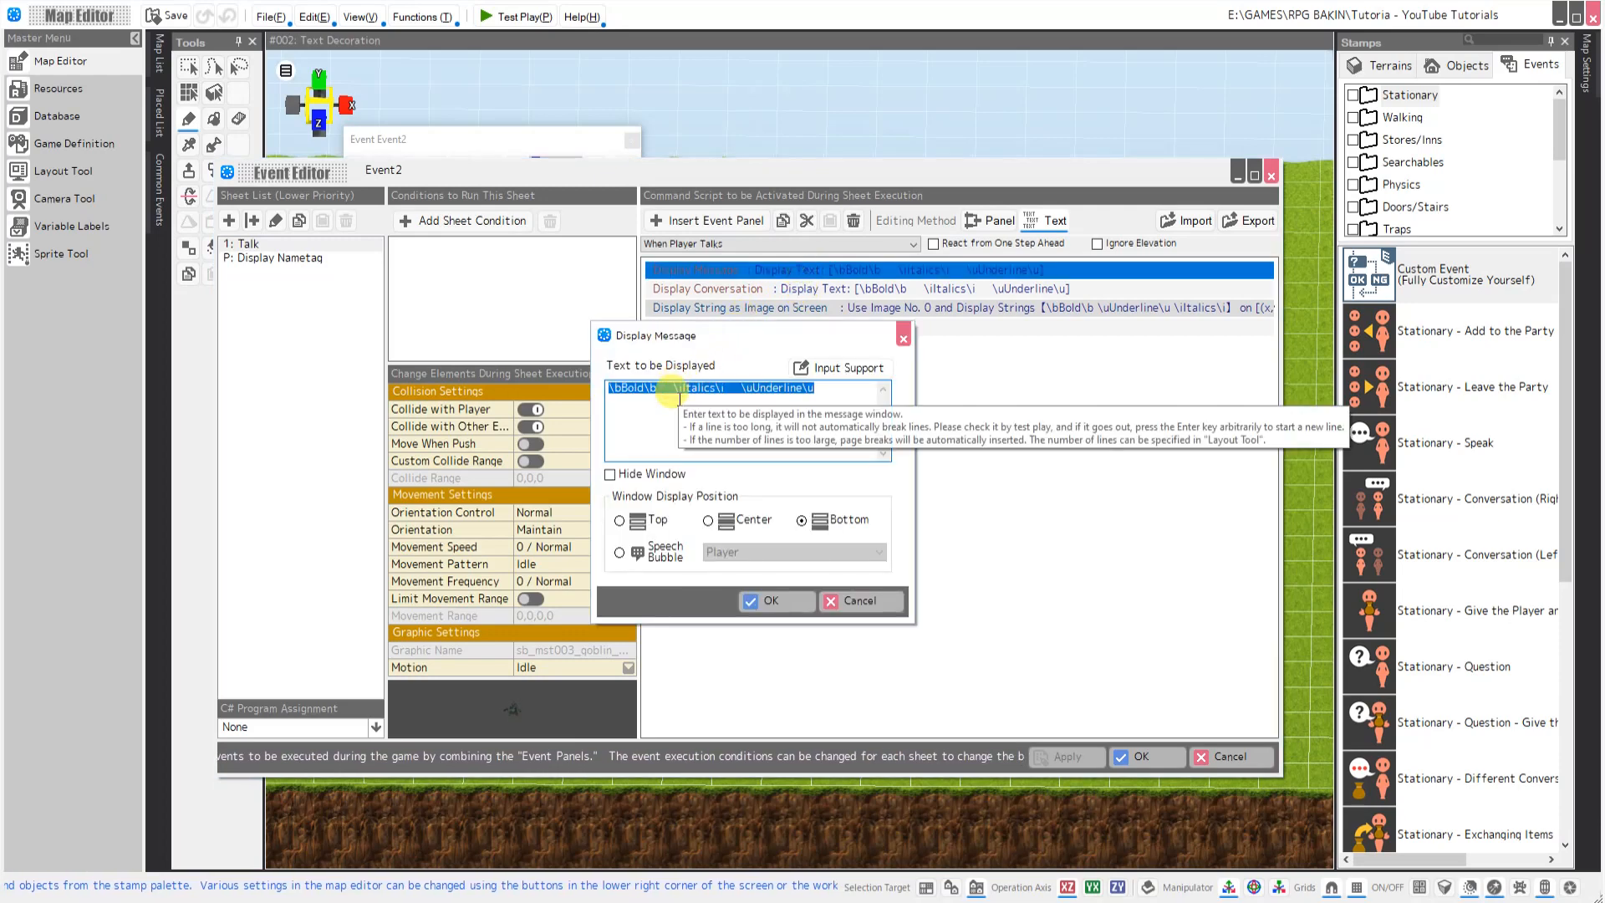
{"action": "left_click", "coordinate": [625, 418]}
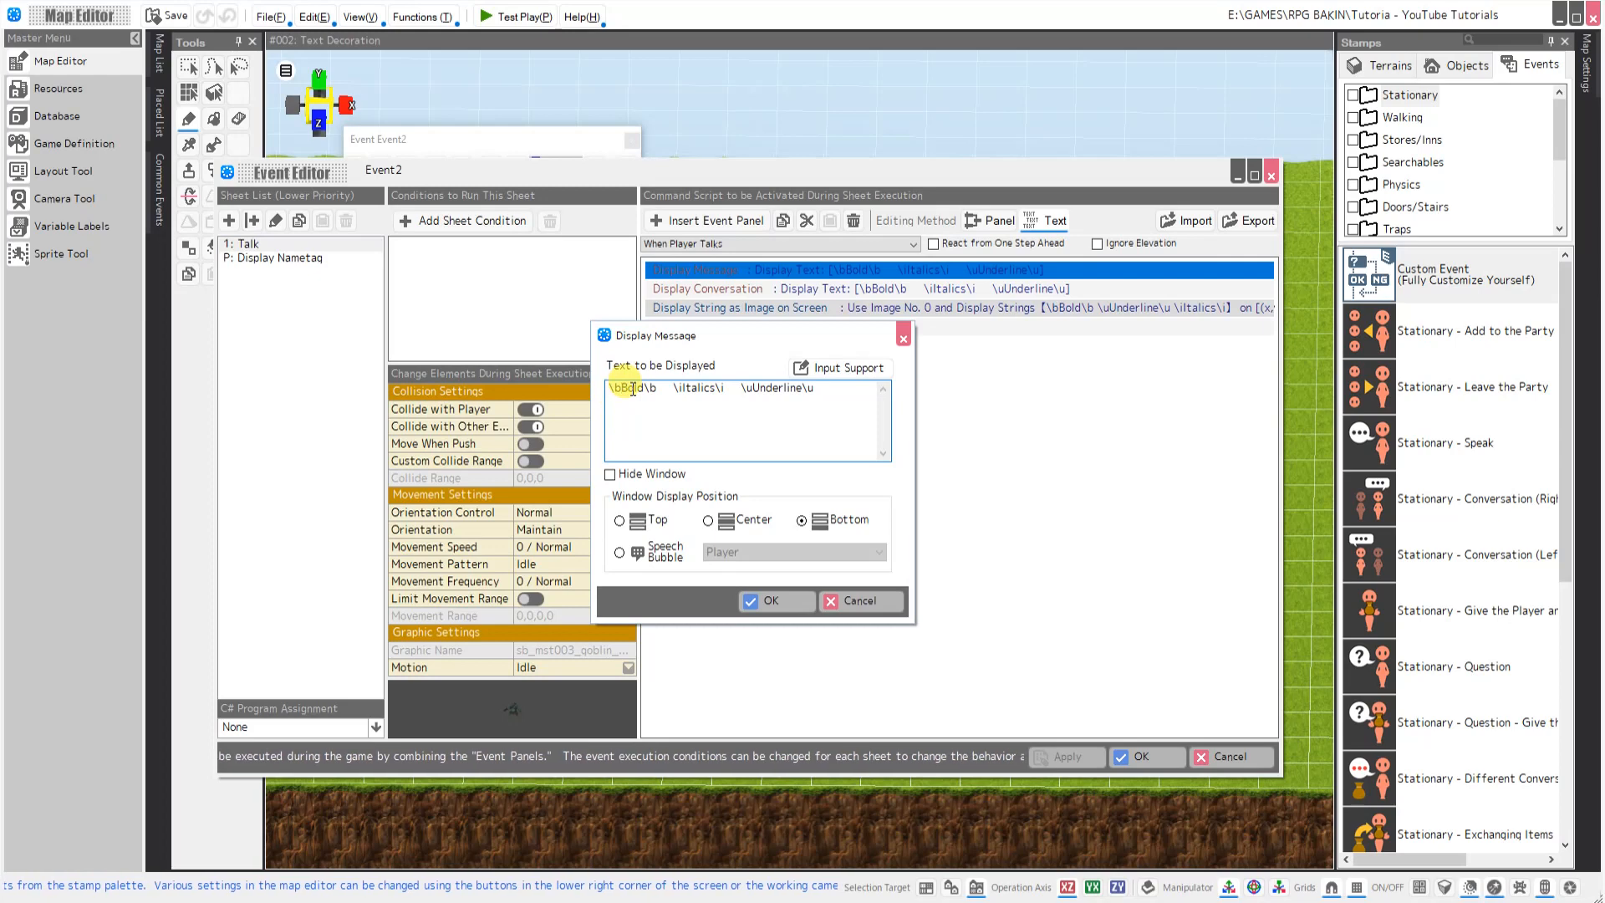
{"action": "left_click_drag", "start_coordinate": [659, 386], "coordinate": [609, 388]}
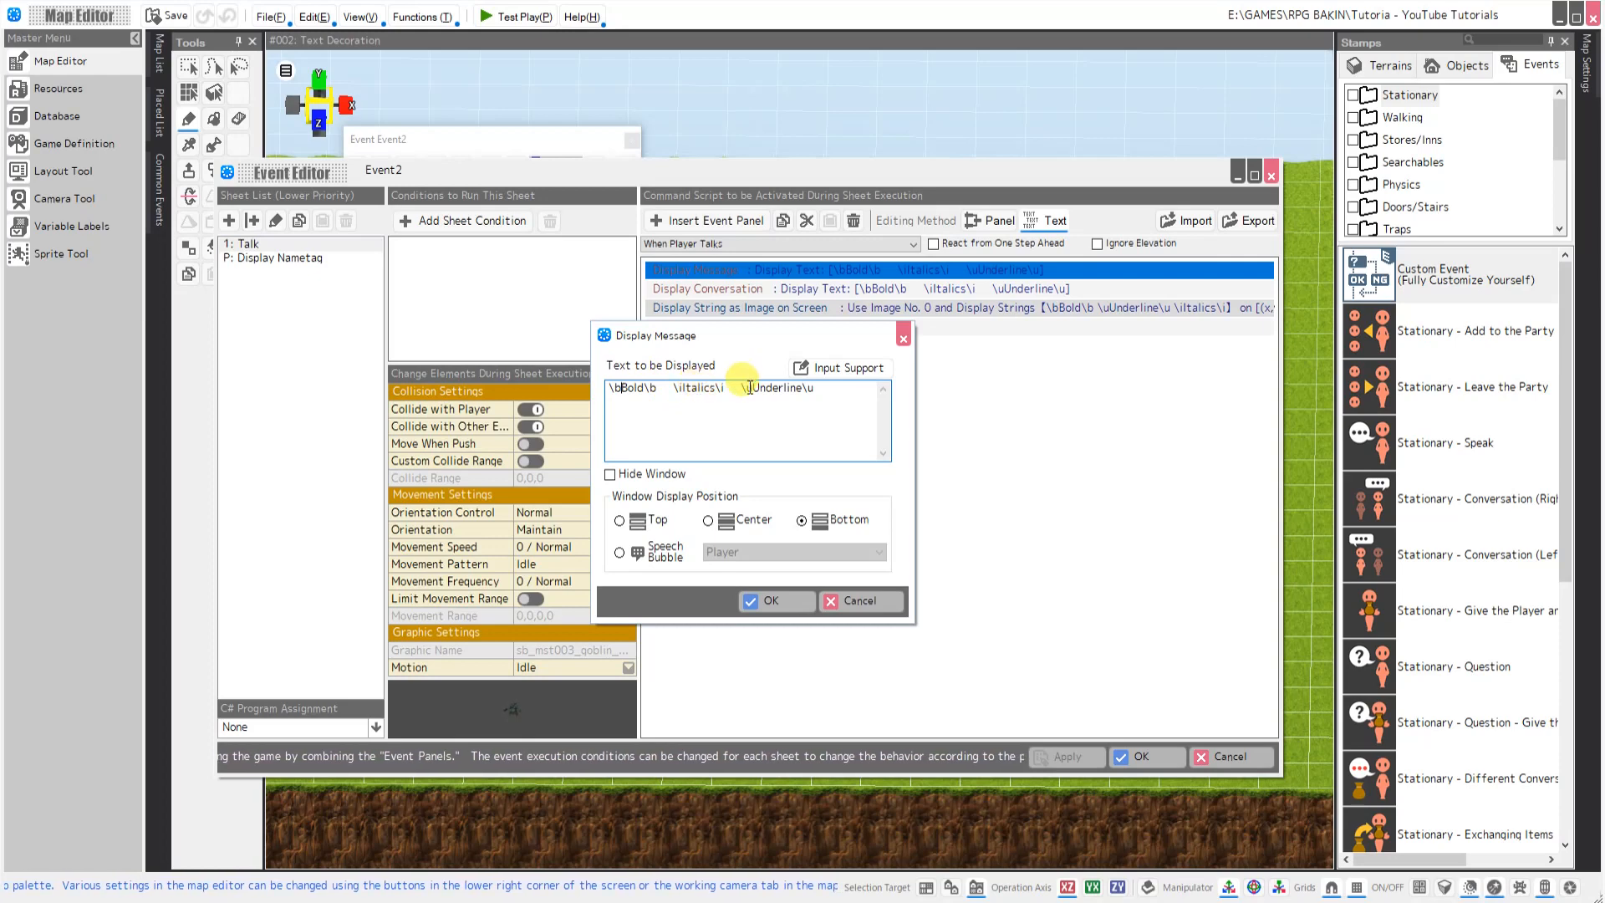
{"action": "left_click", "coordinate": [837, 369]}
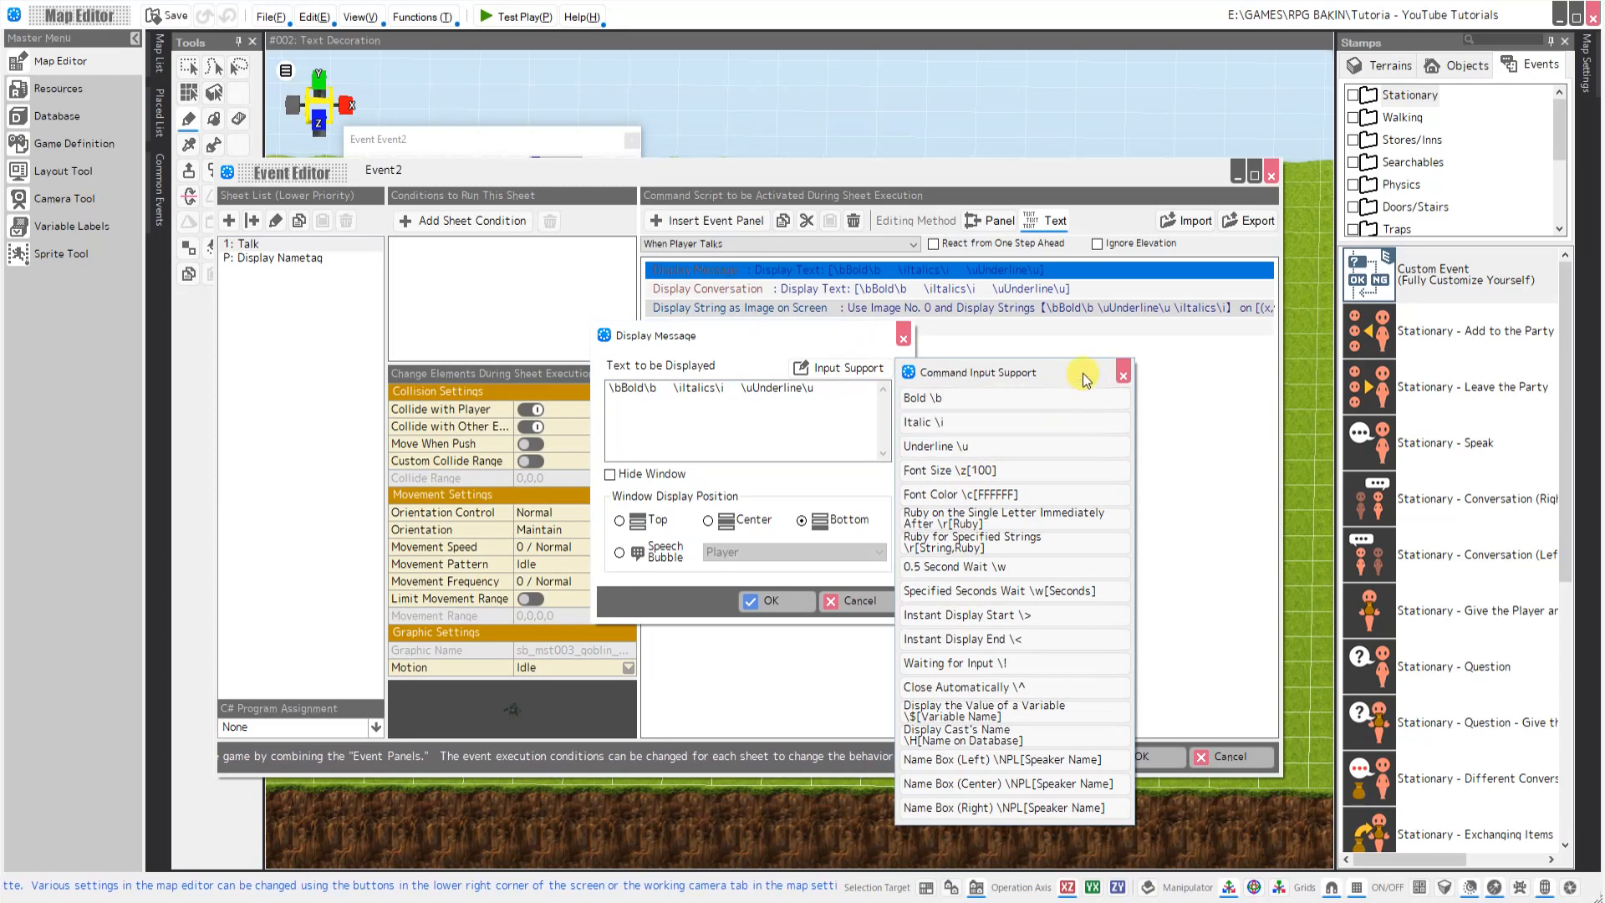
{"action": "left_click", "coordinate": [1124, 373]}
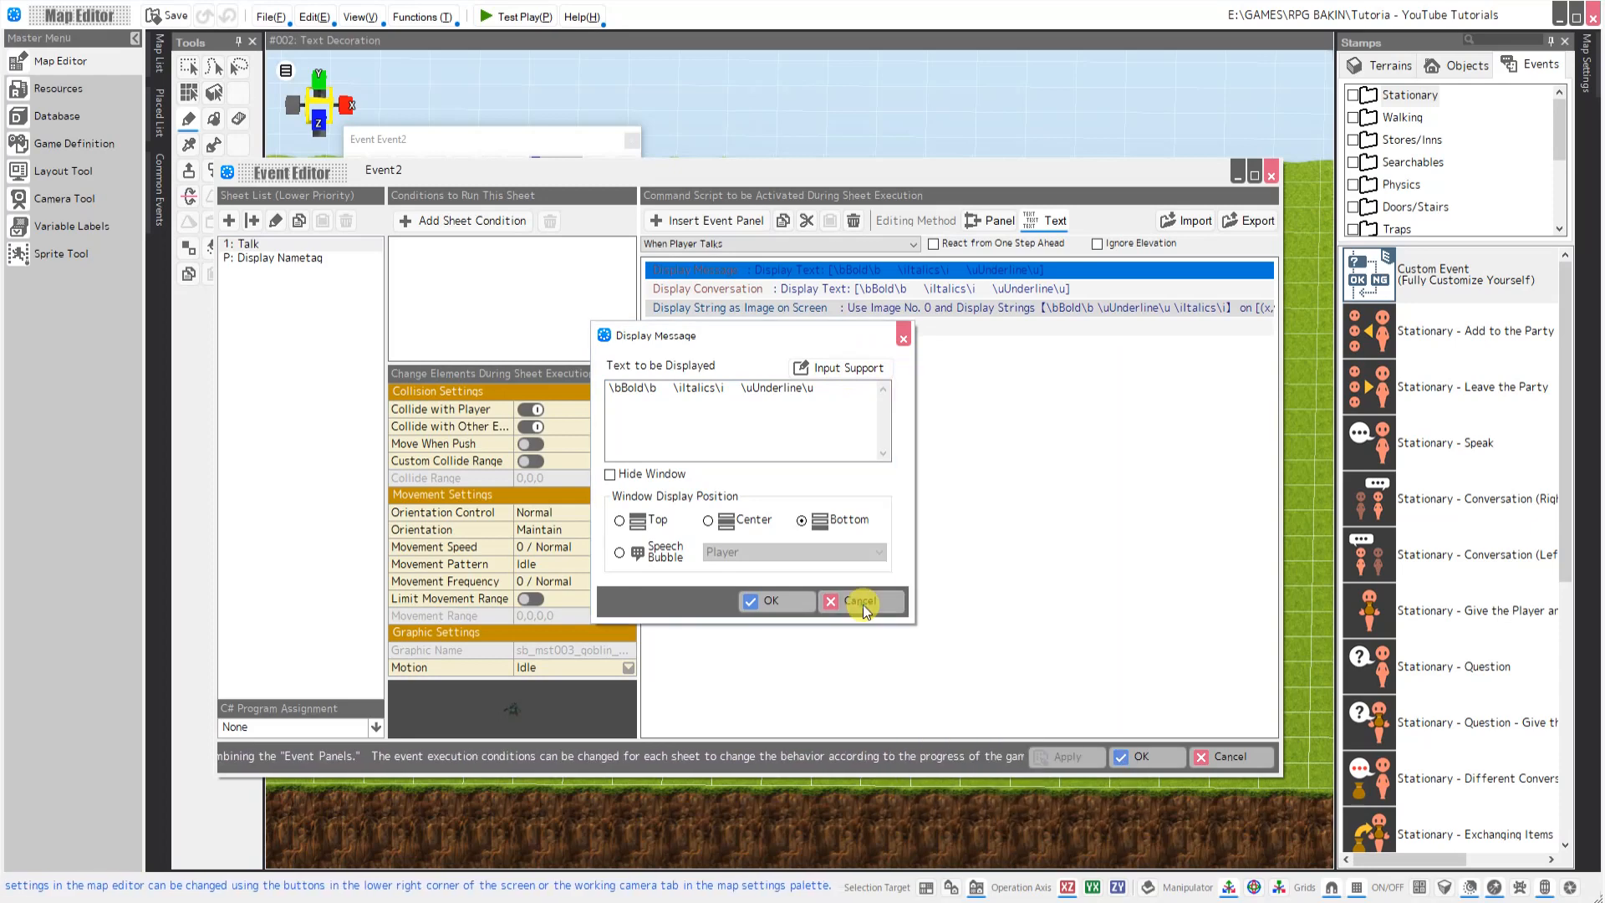
{"action": "left_click", "coordinate": [863, 603]}
Review the Display Conversation and Display String as Image on Screen commands in the first goblin's event
{"action": "double_click", "coordinate": [792, 287]}
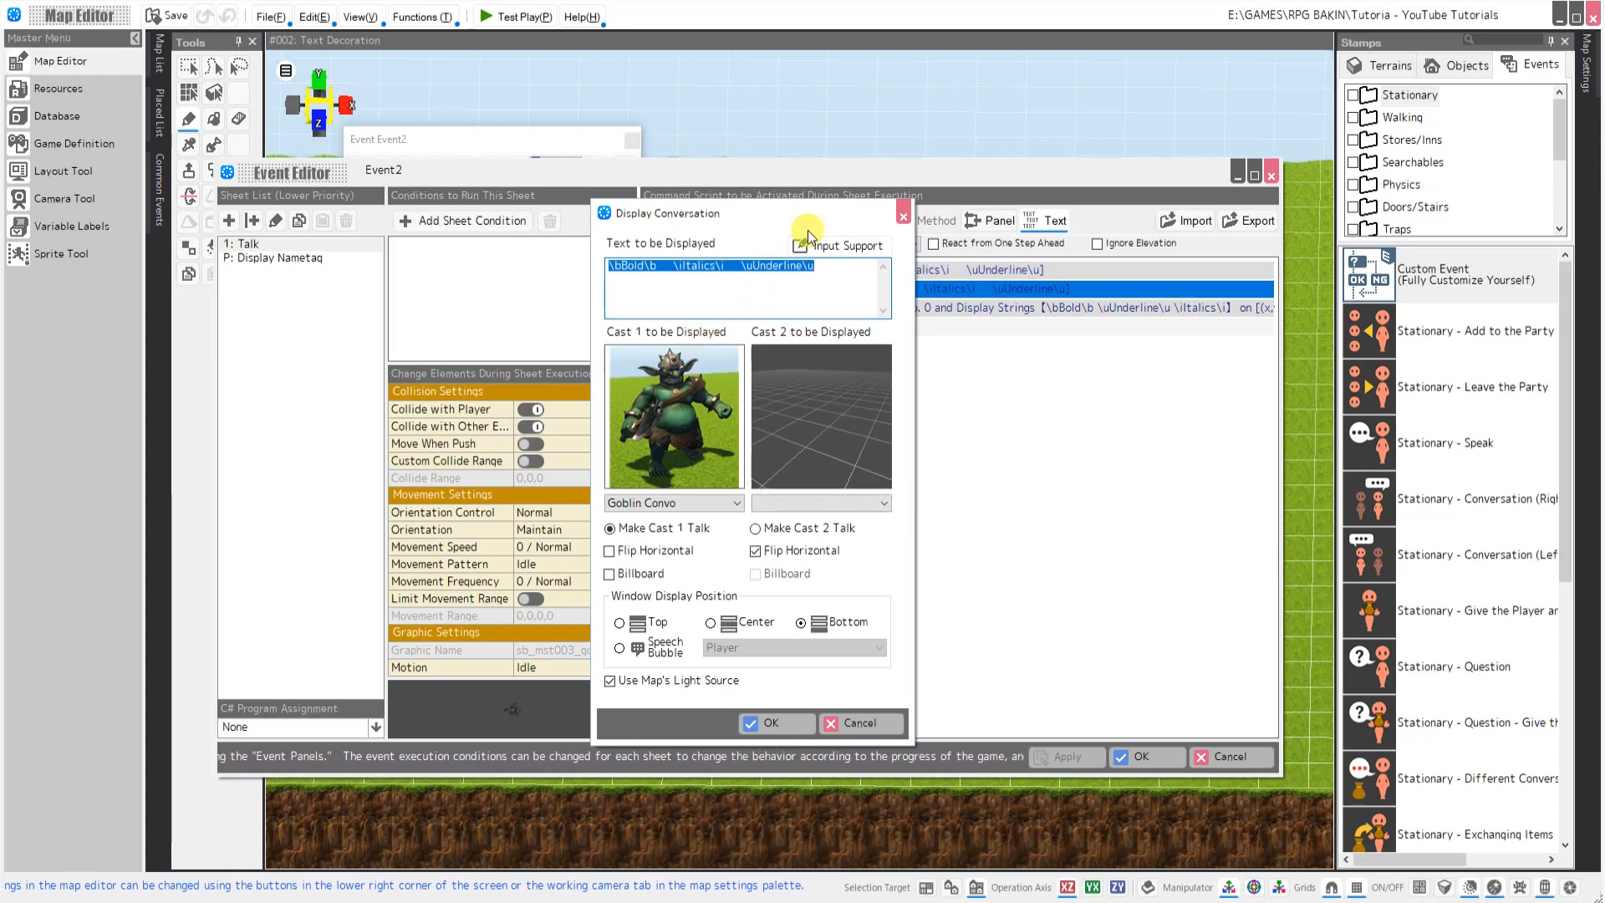
{"action": "left_click", "coordinate": [853, 721]}
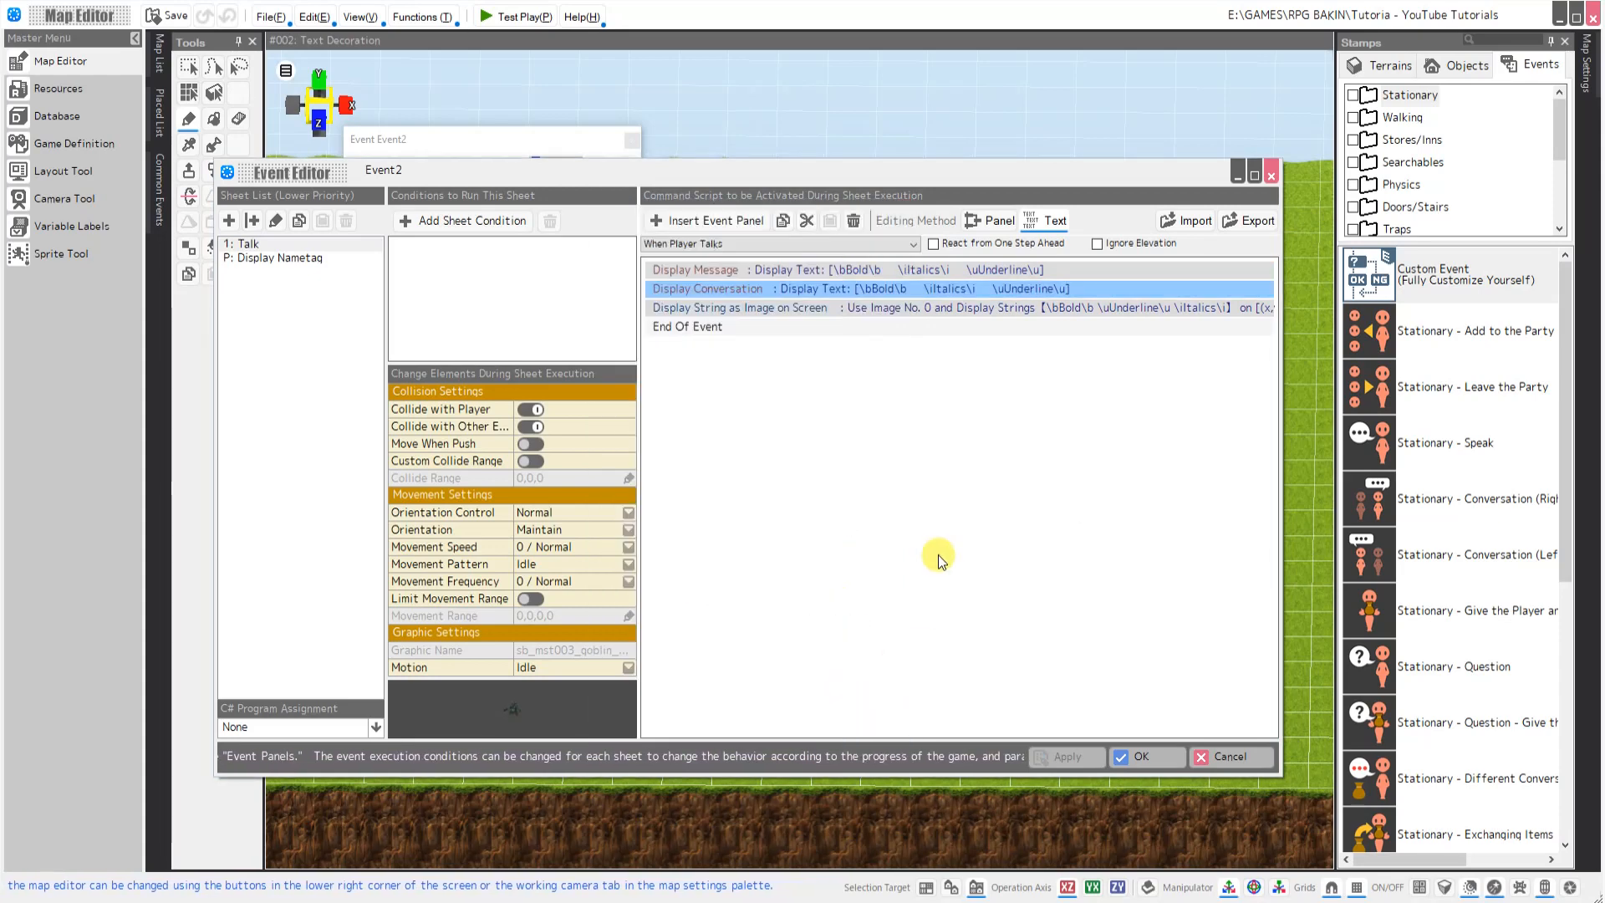
{"action": "double_click", "coordinate": [755, 309]}
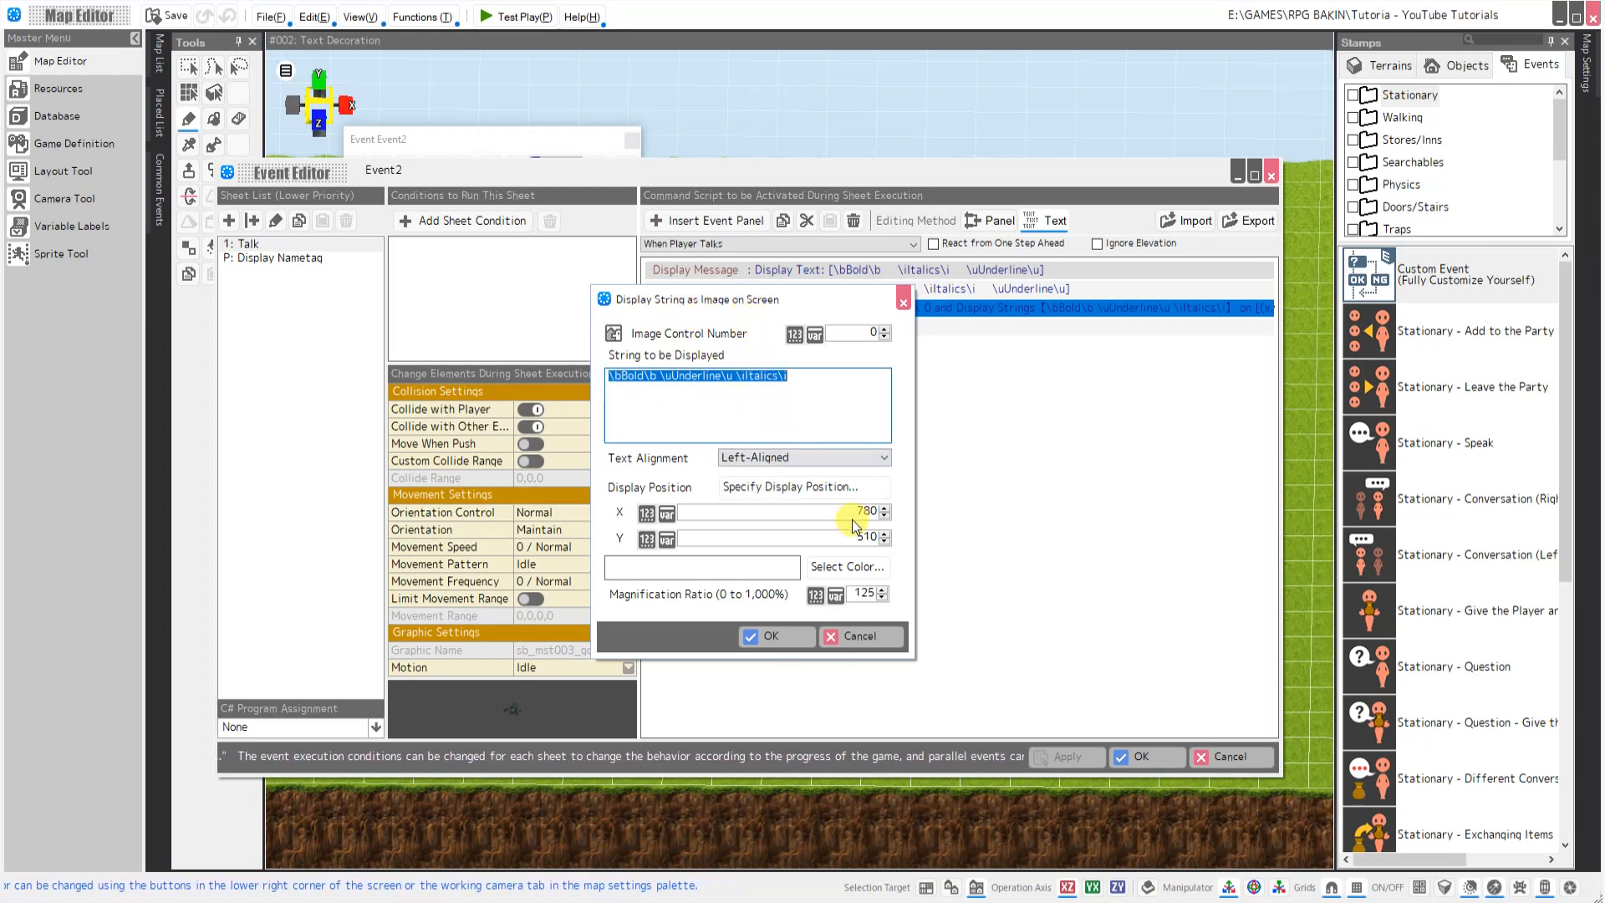
{"action": "left_click", "coordinate": [896, 636]}
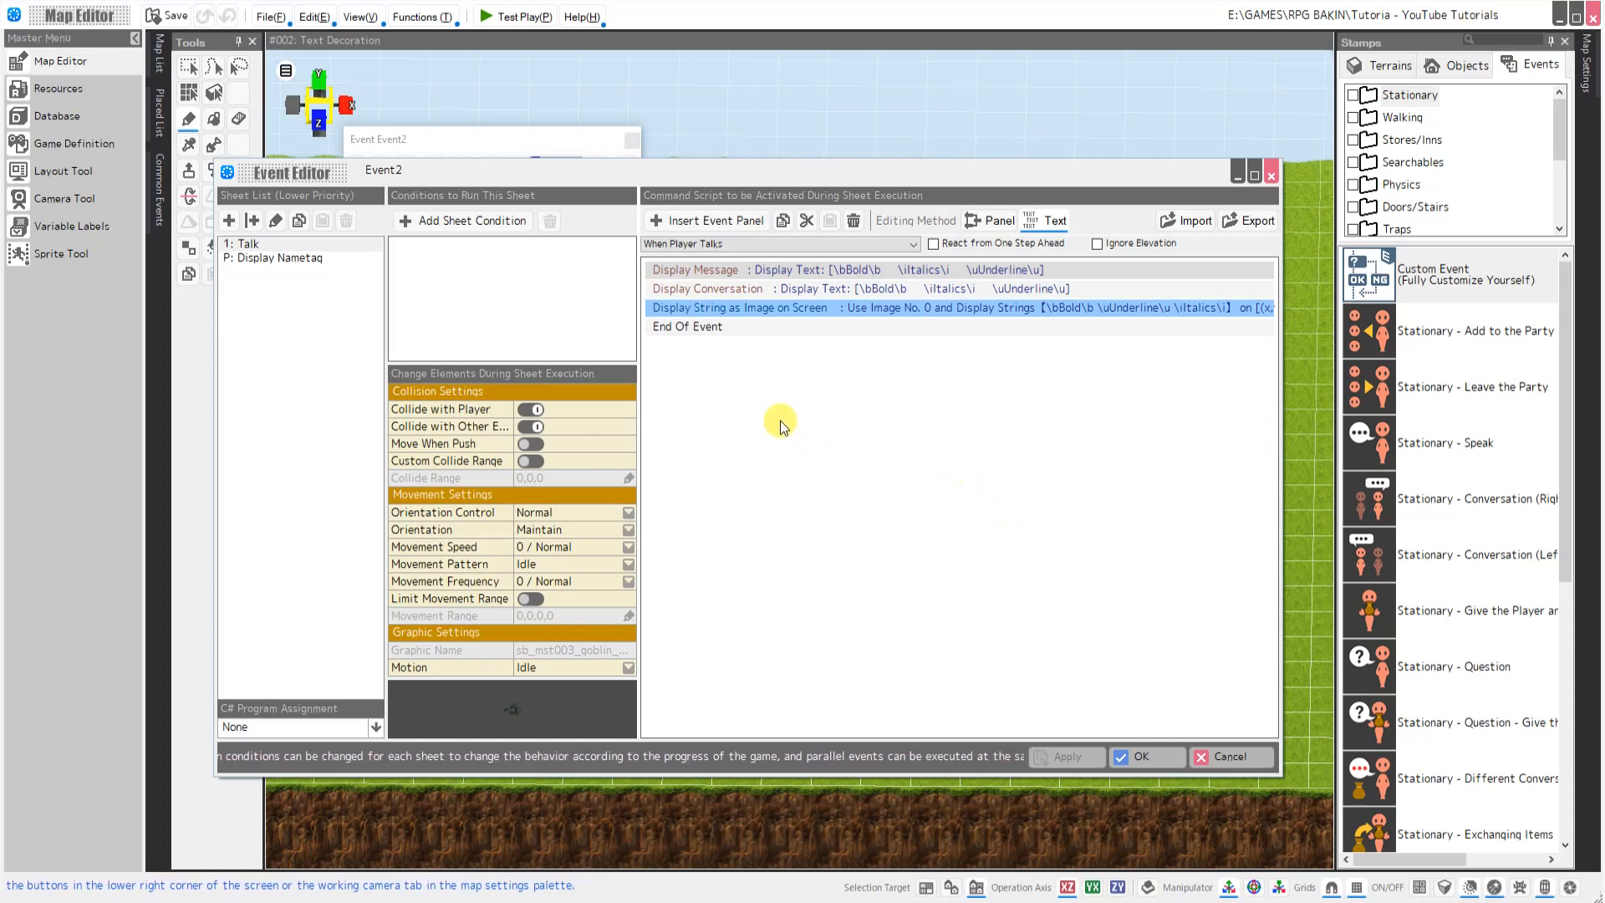
{"action": "left_click", "coordinate": [1139, 755]}
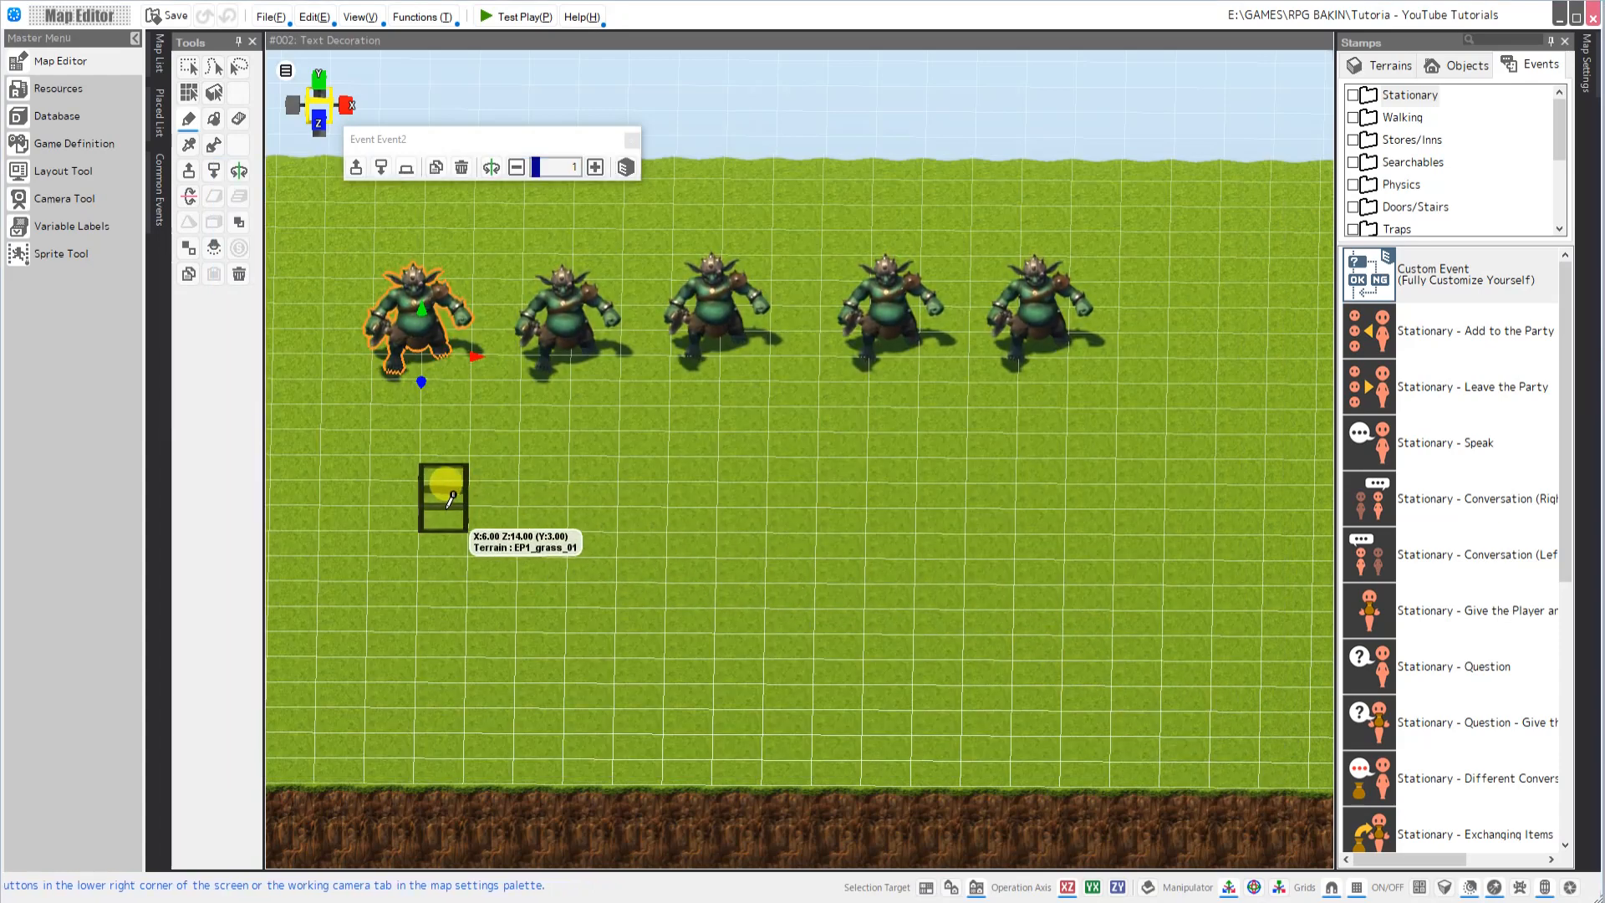
Make a grass tile below the row of goblins the starting point and launch a test play
{"action": "right_click", "coordinate": [705, 531]}
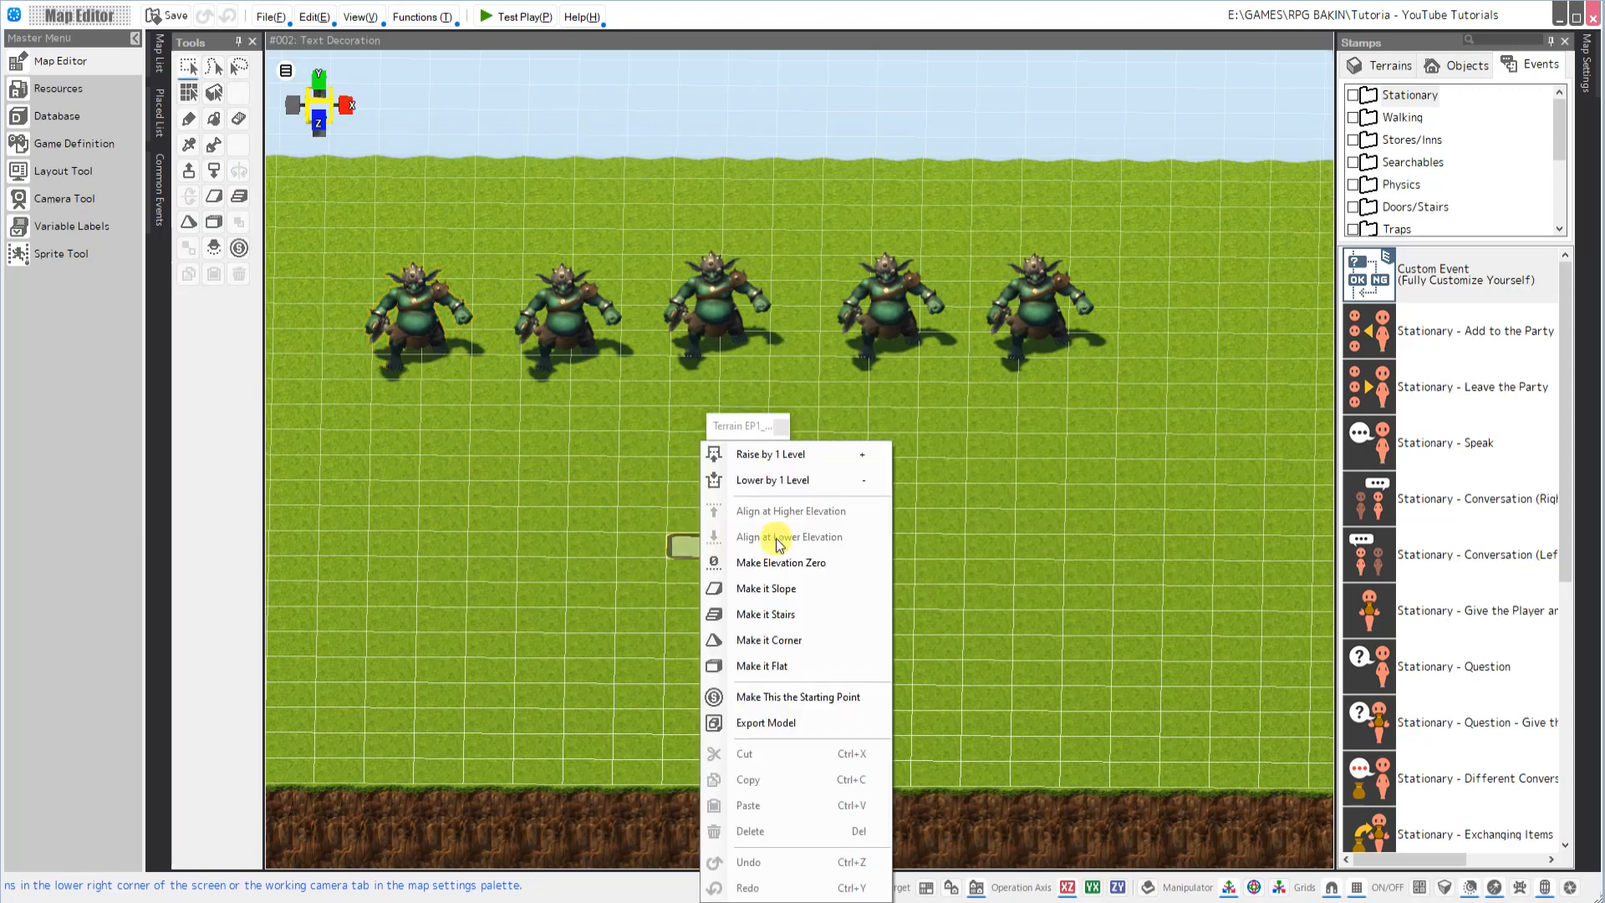
{"action": "left_click", "coordinate": [764, 666]}
{"action": "left_click", "coordinate": [513, 18]}
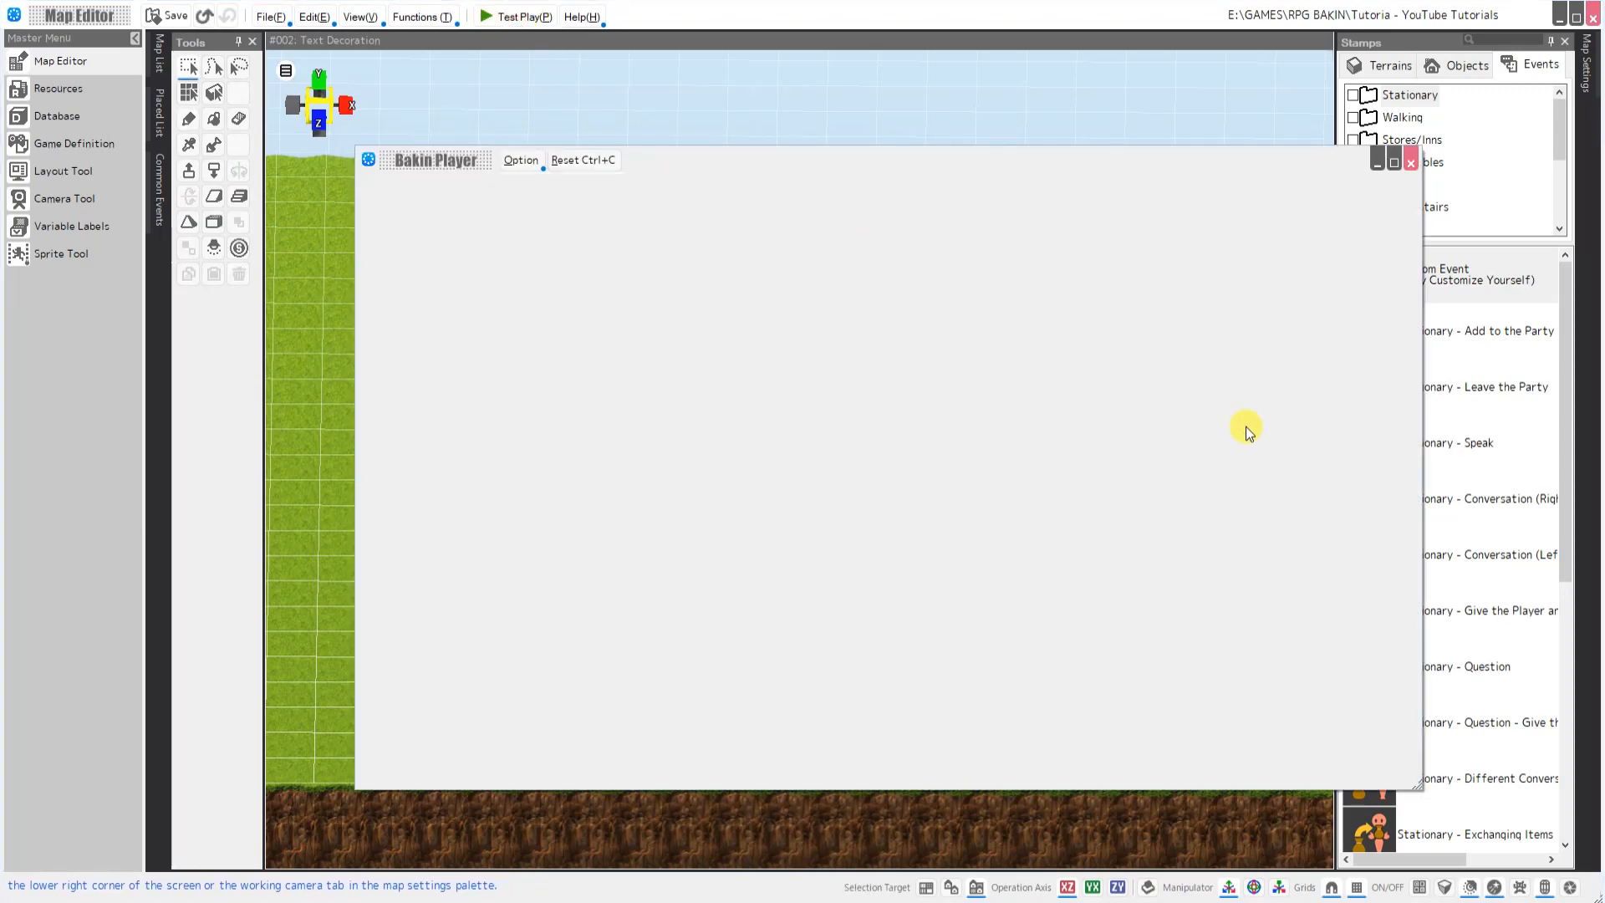
Walk the player character up to Goblin #1 in the test play
{"action": "key", "text": "Up"}
{"action": "key", "text": "Left"}
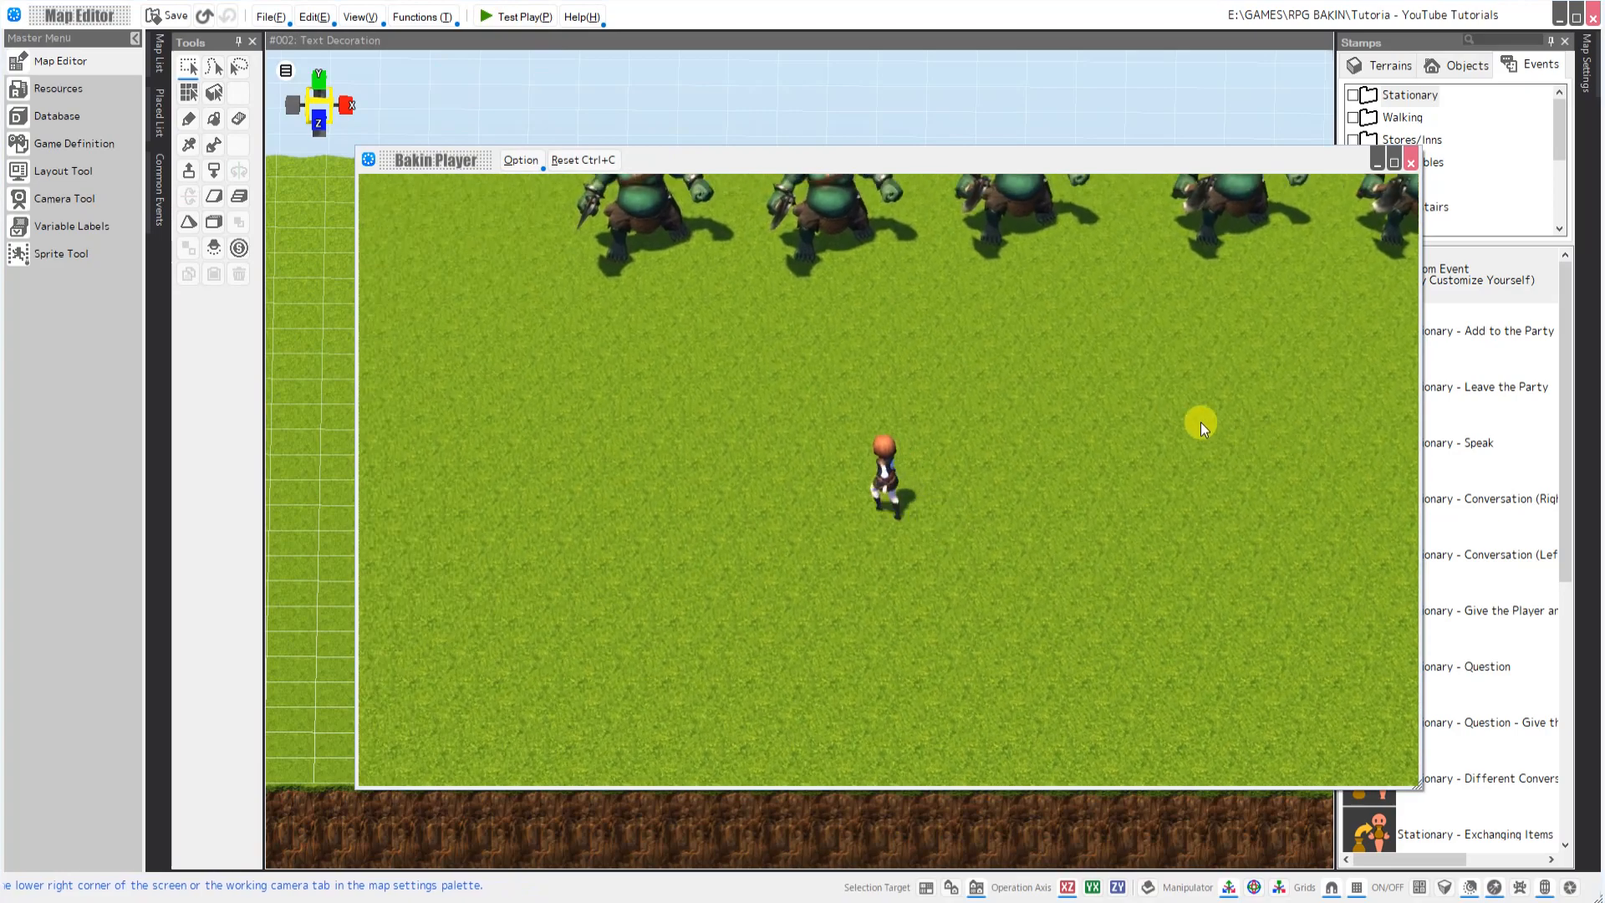
{"action": "key", "text": "Up"}
{"action": "key", "text": "Left"}
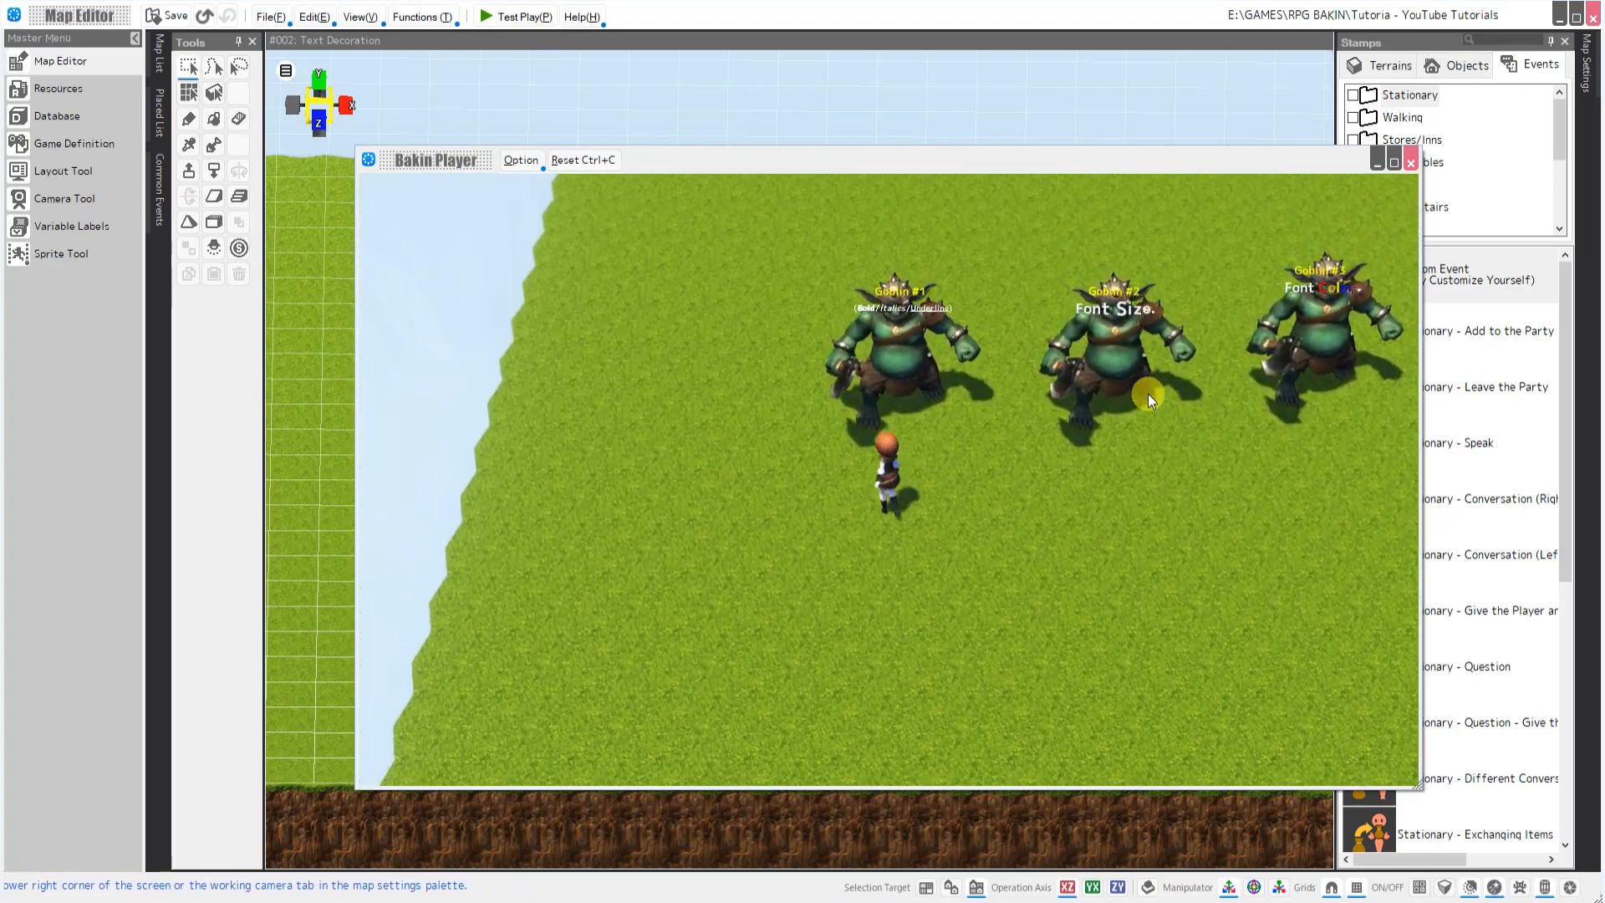
{"action": "key", "text": "Right"}
{"action": "key", "text": "Up"}
{"action": "key", "text": "Right"}
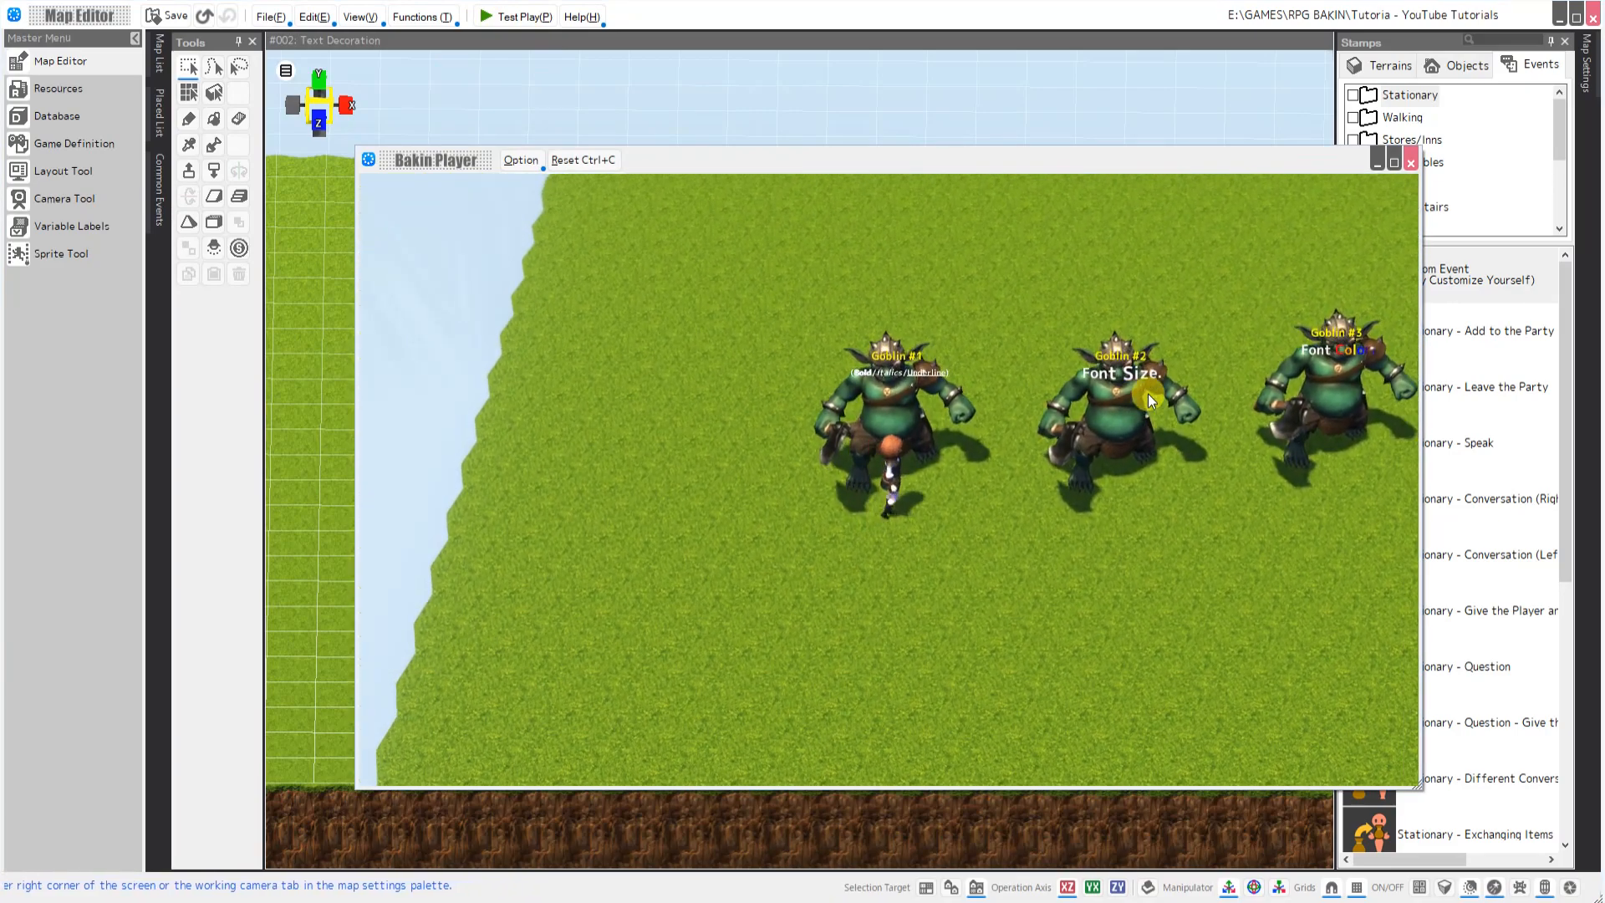
{"action": "key", "text": "Up"}
{"action": "key", "text": "Right"}
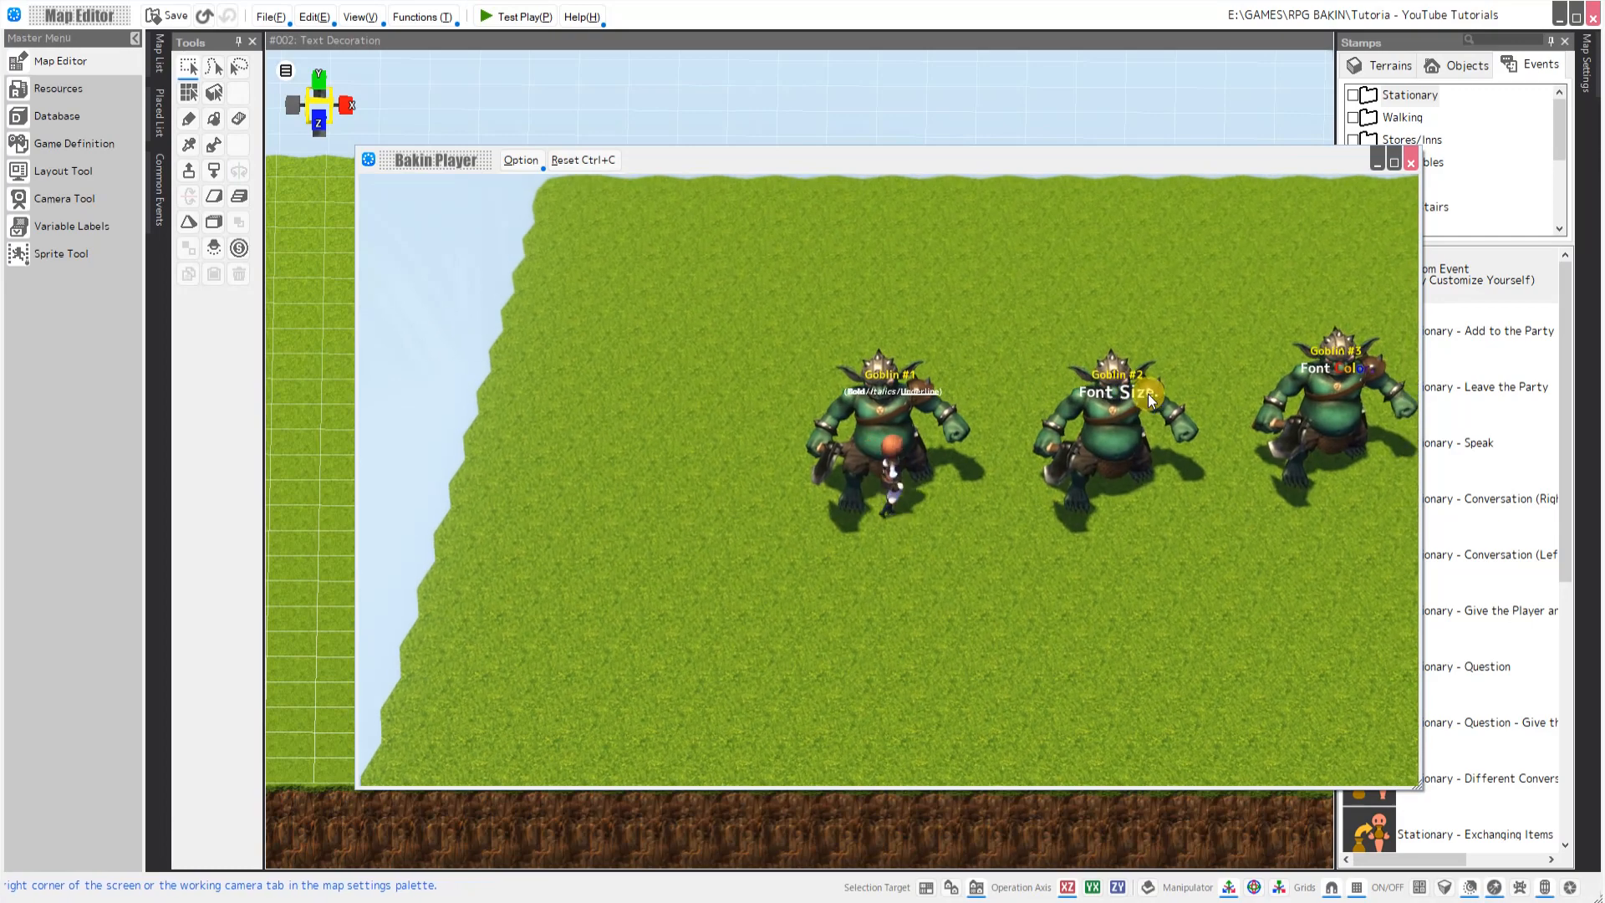
{"action": "key", "text": "Up"}
Talk to Goblin #1 twice to check its bold, italic and underlined texts, and close the test play
{"action": "left_click", "coordinate": [916, 465]}
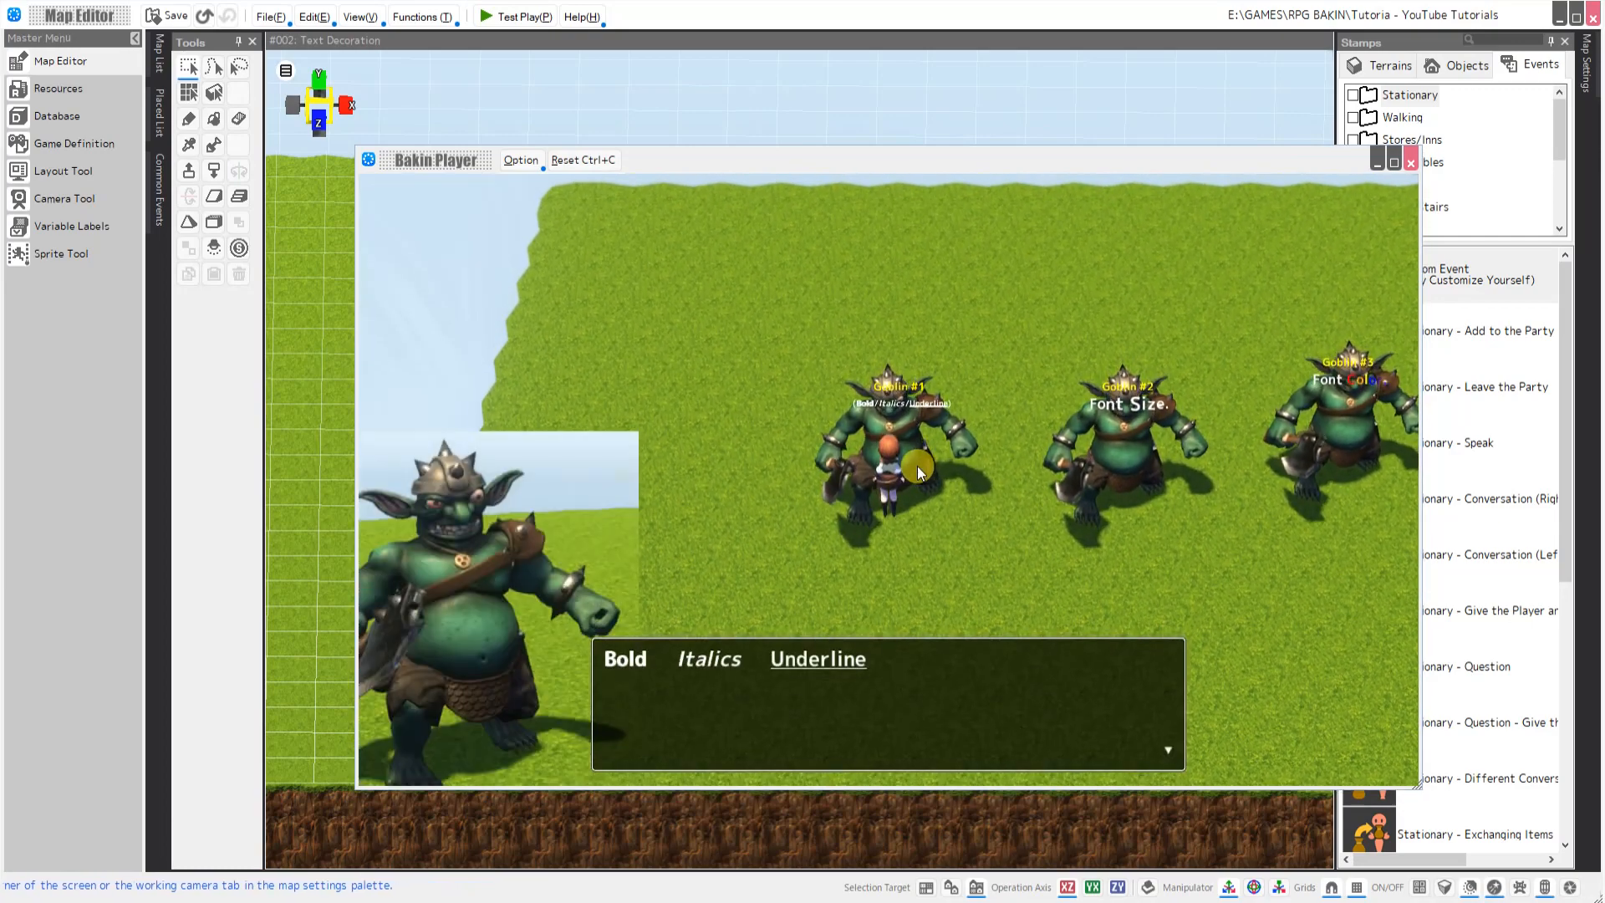
{"action": "left_click", "coordinate": [916, 465]}
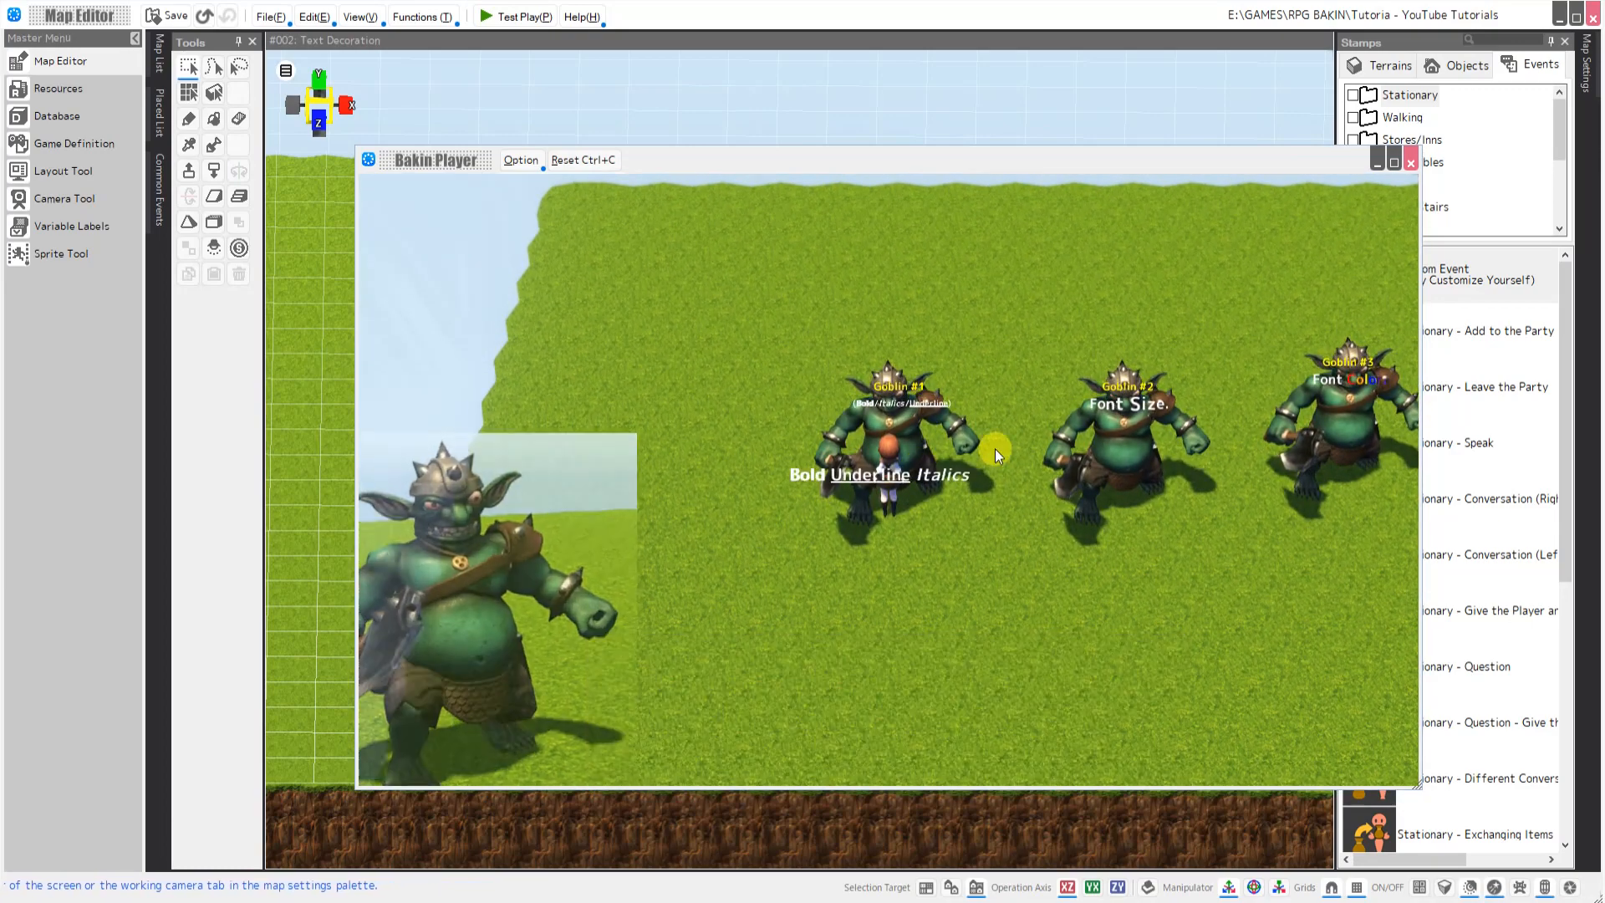
{"action": "left_click", "coordinate": [951, 487]}
{"action": "left_click", "coordinate": [951, 487]}
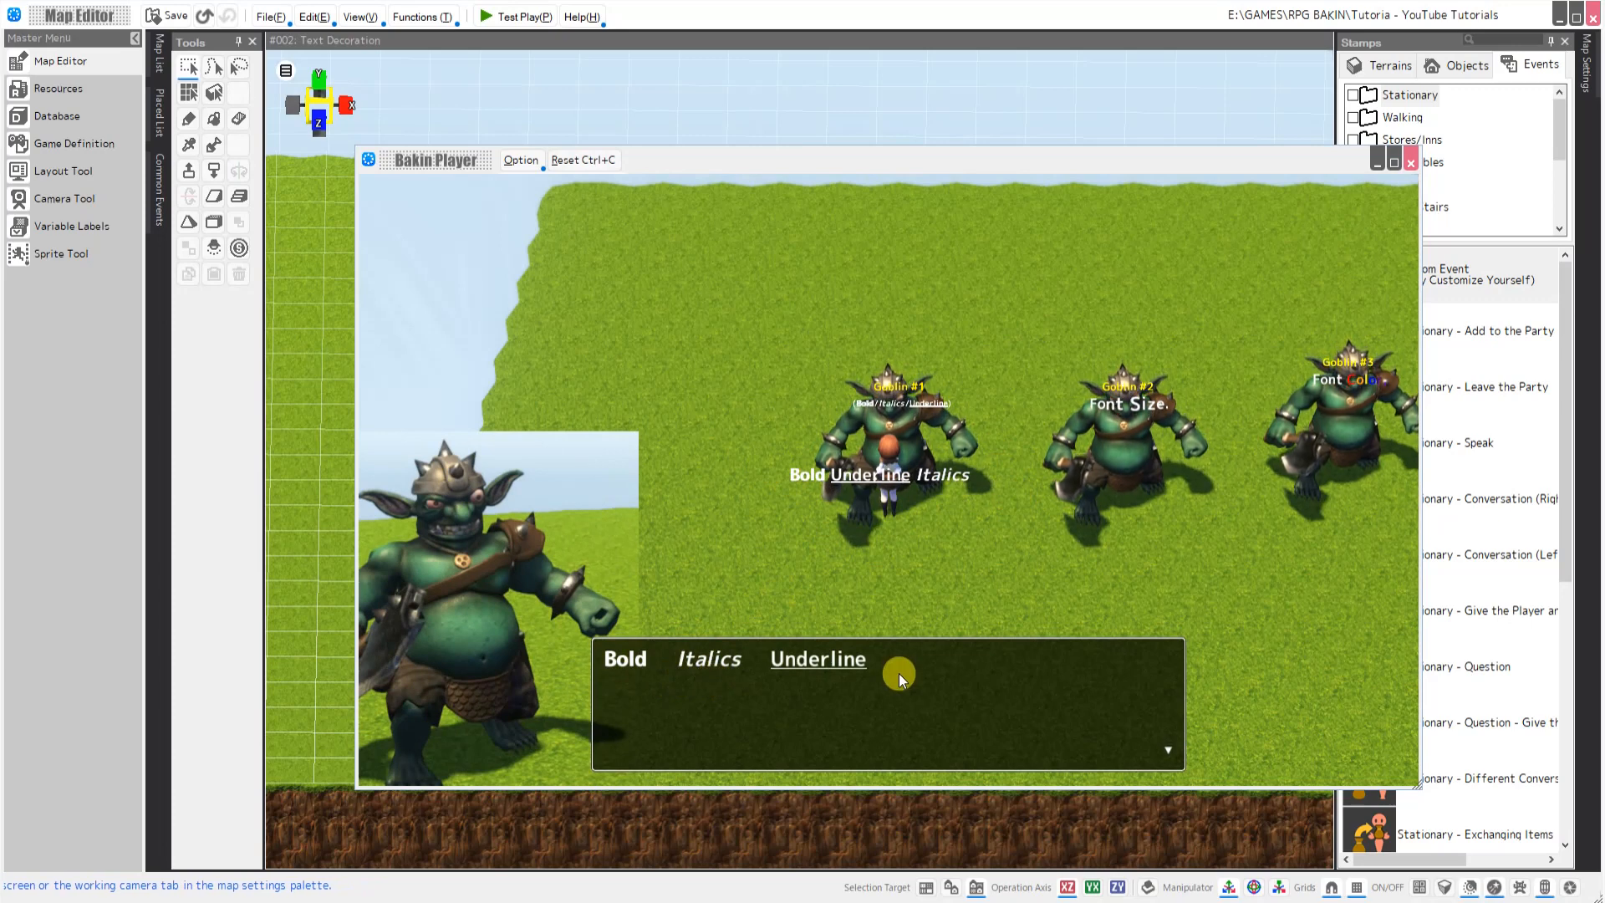
{"action": "left_click", "coordinate": [1014, 694]}
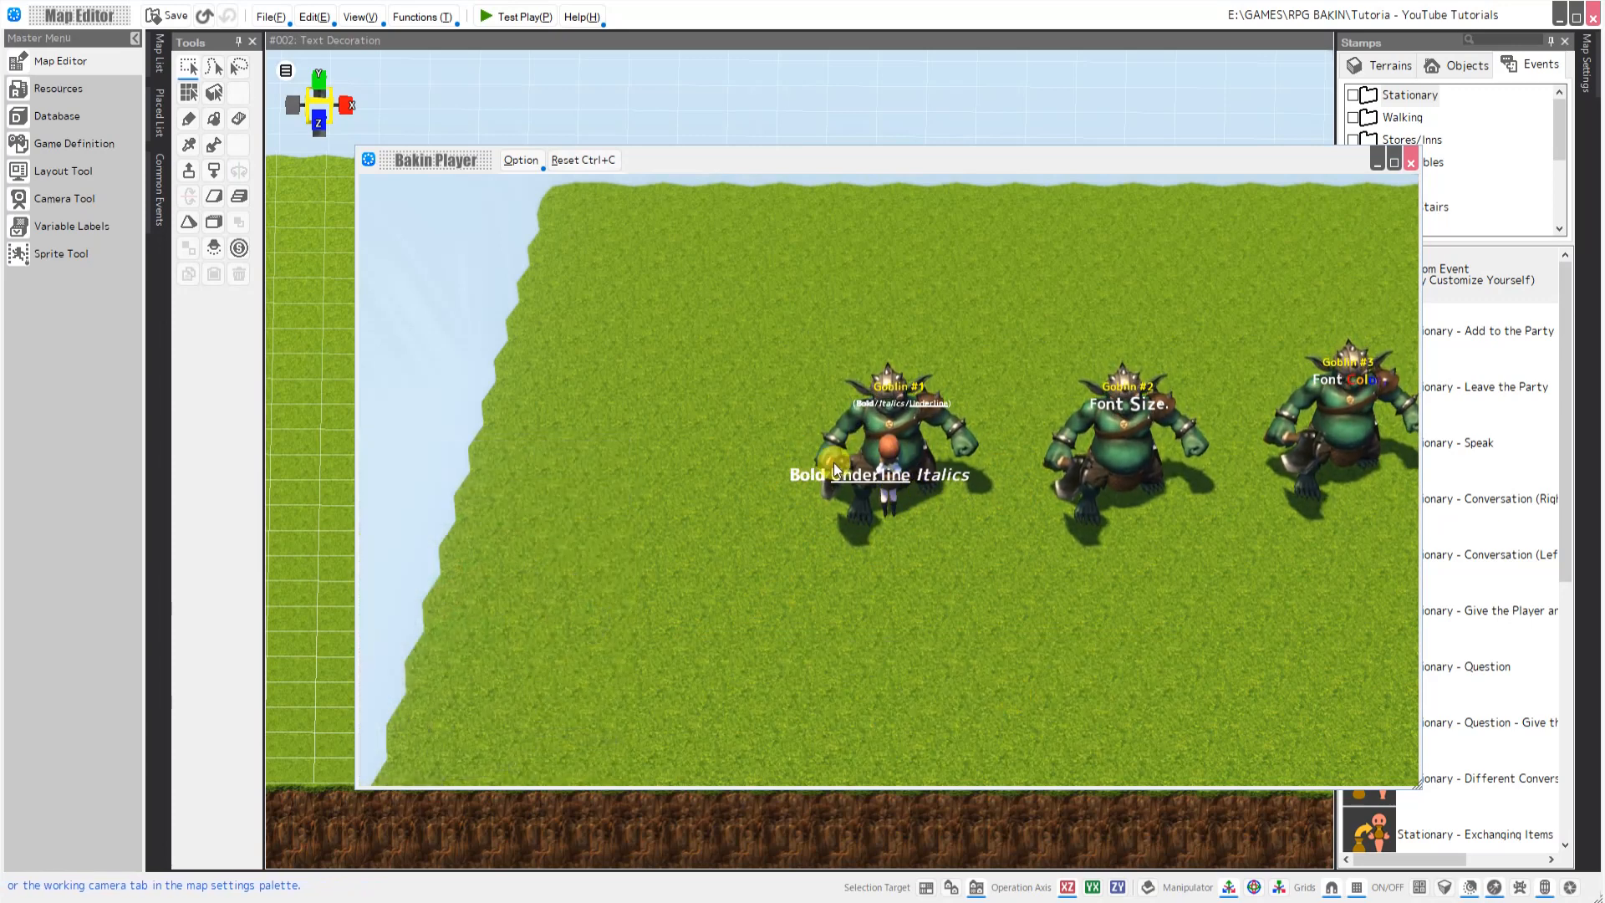
{"action": "left_click", "coordinate": [1411, 164]}
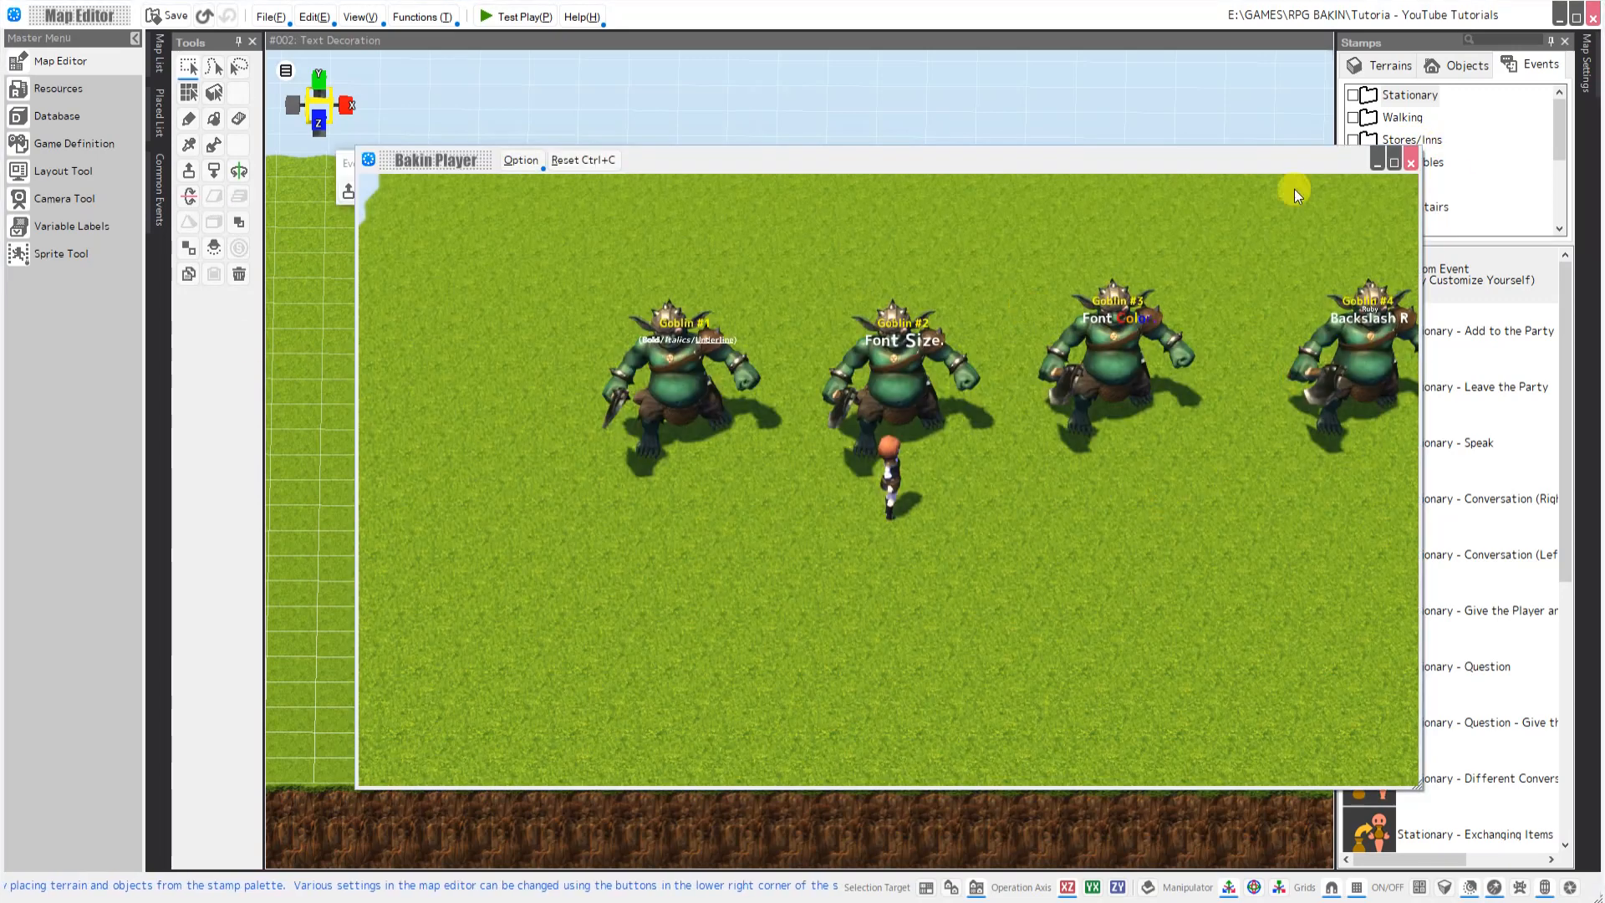
{"action": "left_click", "coordinate": [1411, 162]}
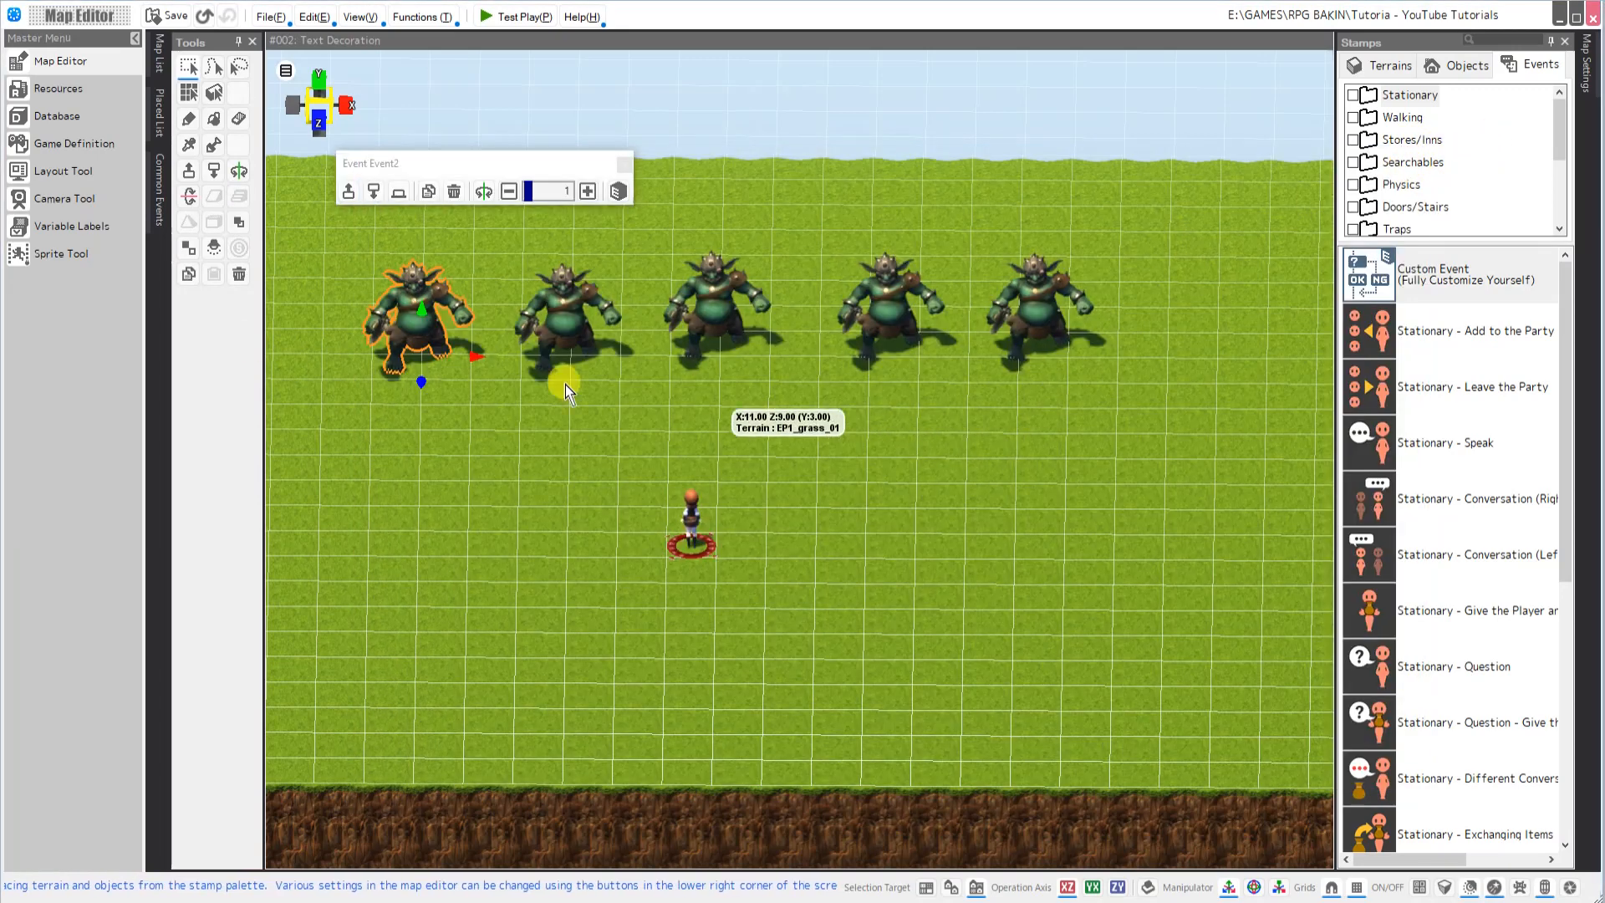
Examine the \z font size codes in the second goblin's Display Message command, and leave the event without saving
{"action": "right_click", "coordinate": [567, 330]}
{"action": "left_click", "coordinate": [618, 348]}
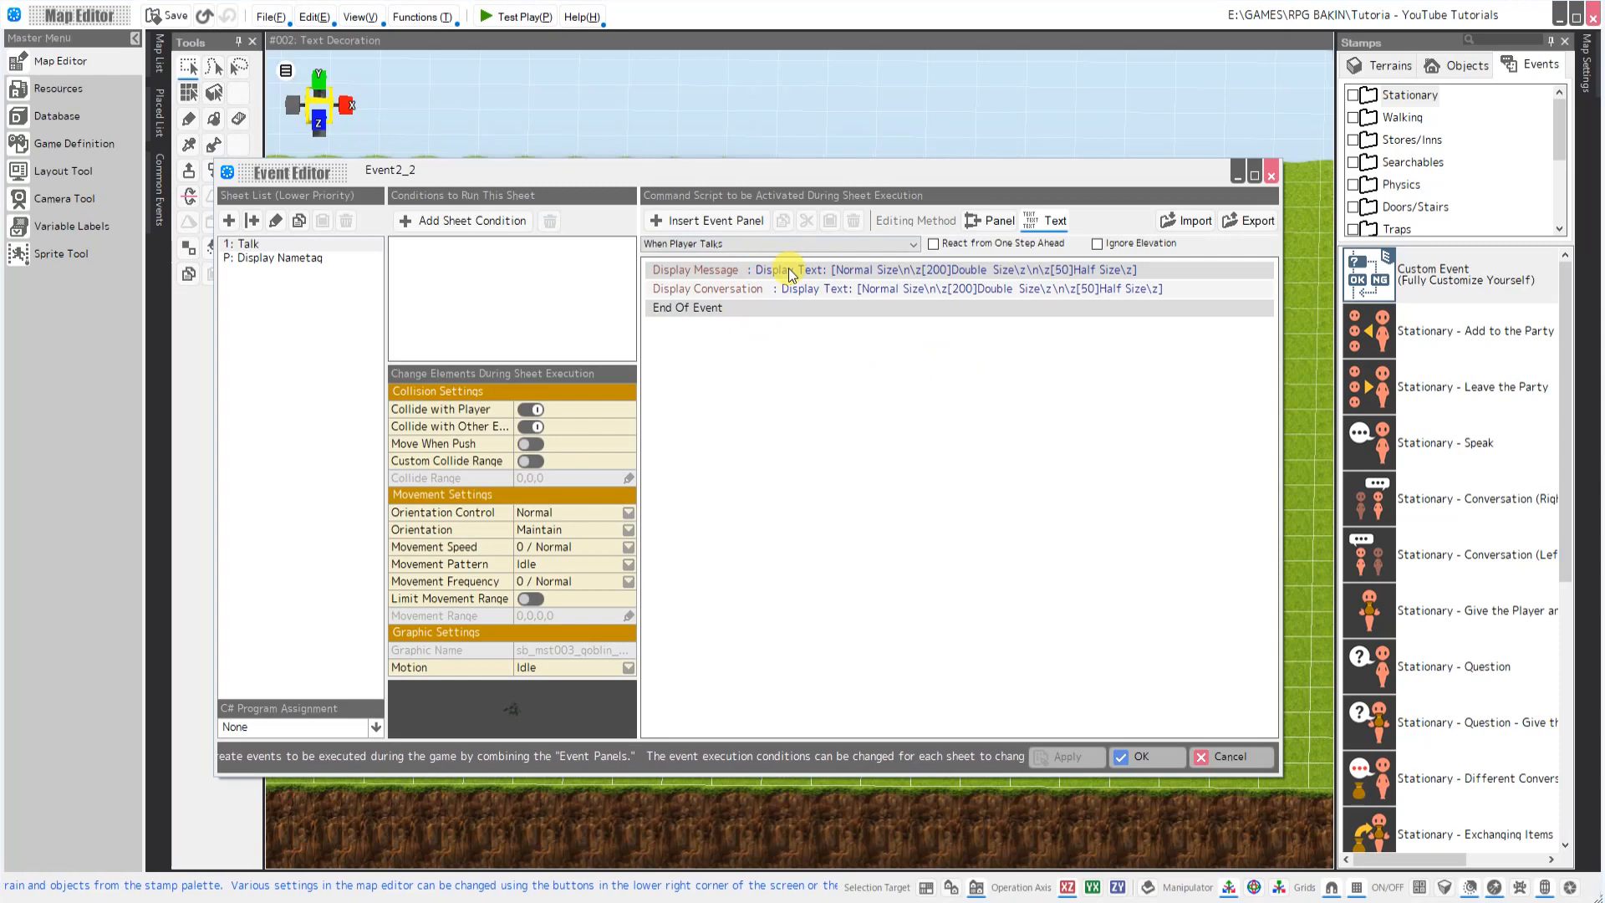
{"action": "double_click", "coordinate": [789, 275]}
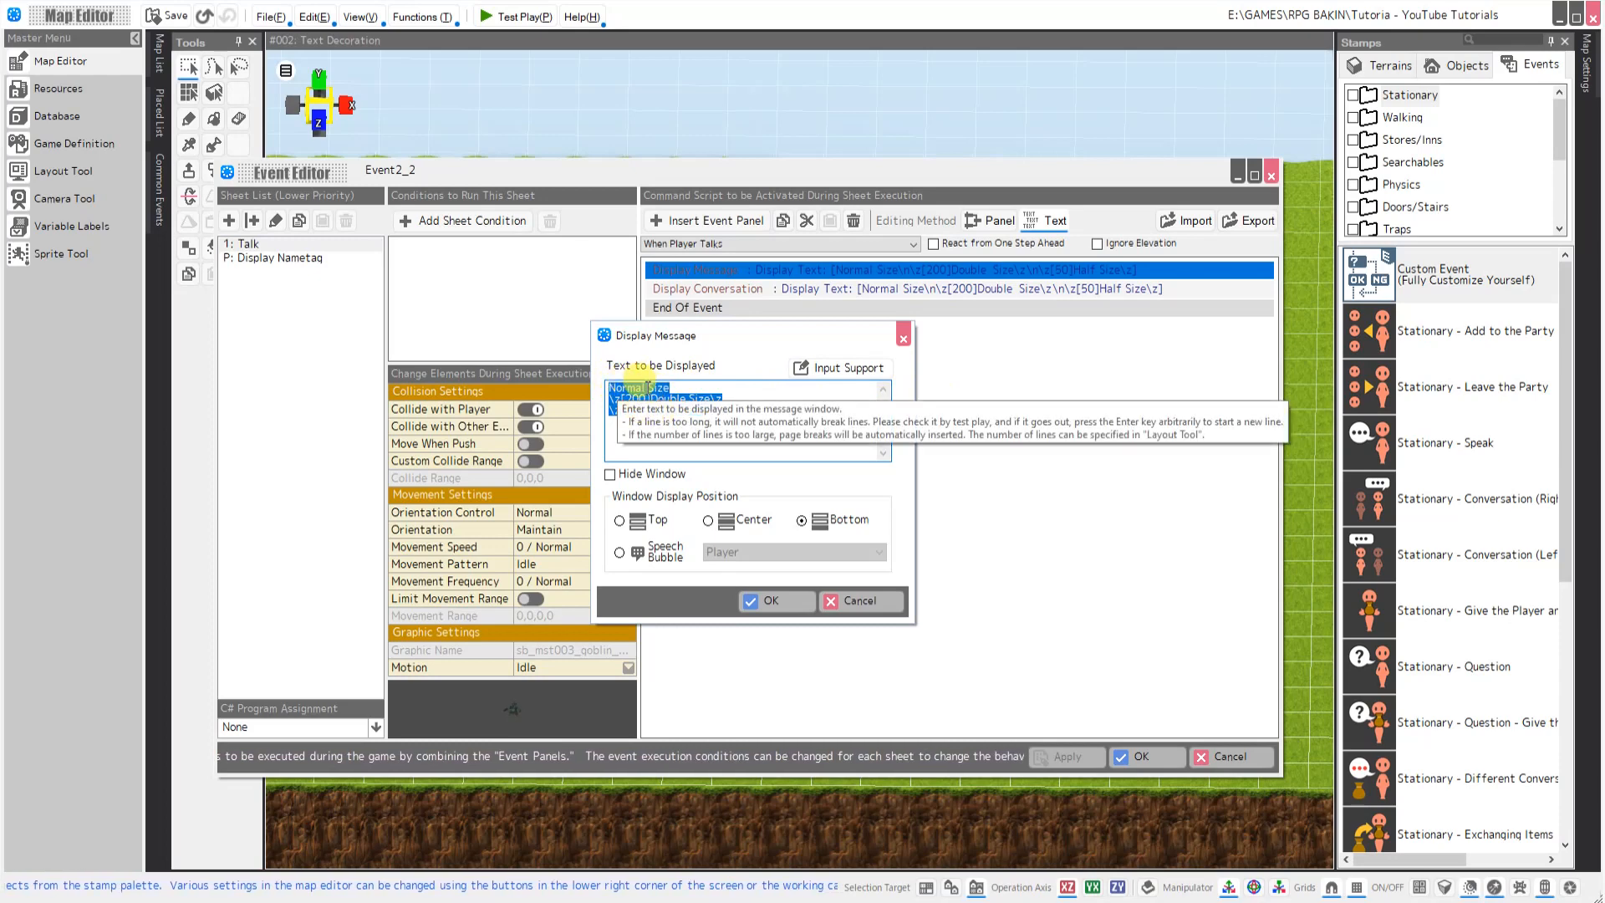
{"action": "left_click", "coordinate": [729, 393]}
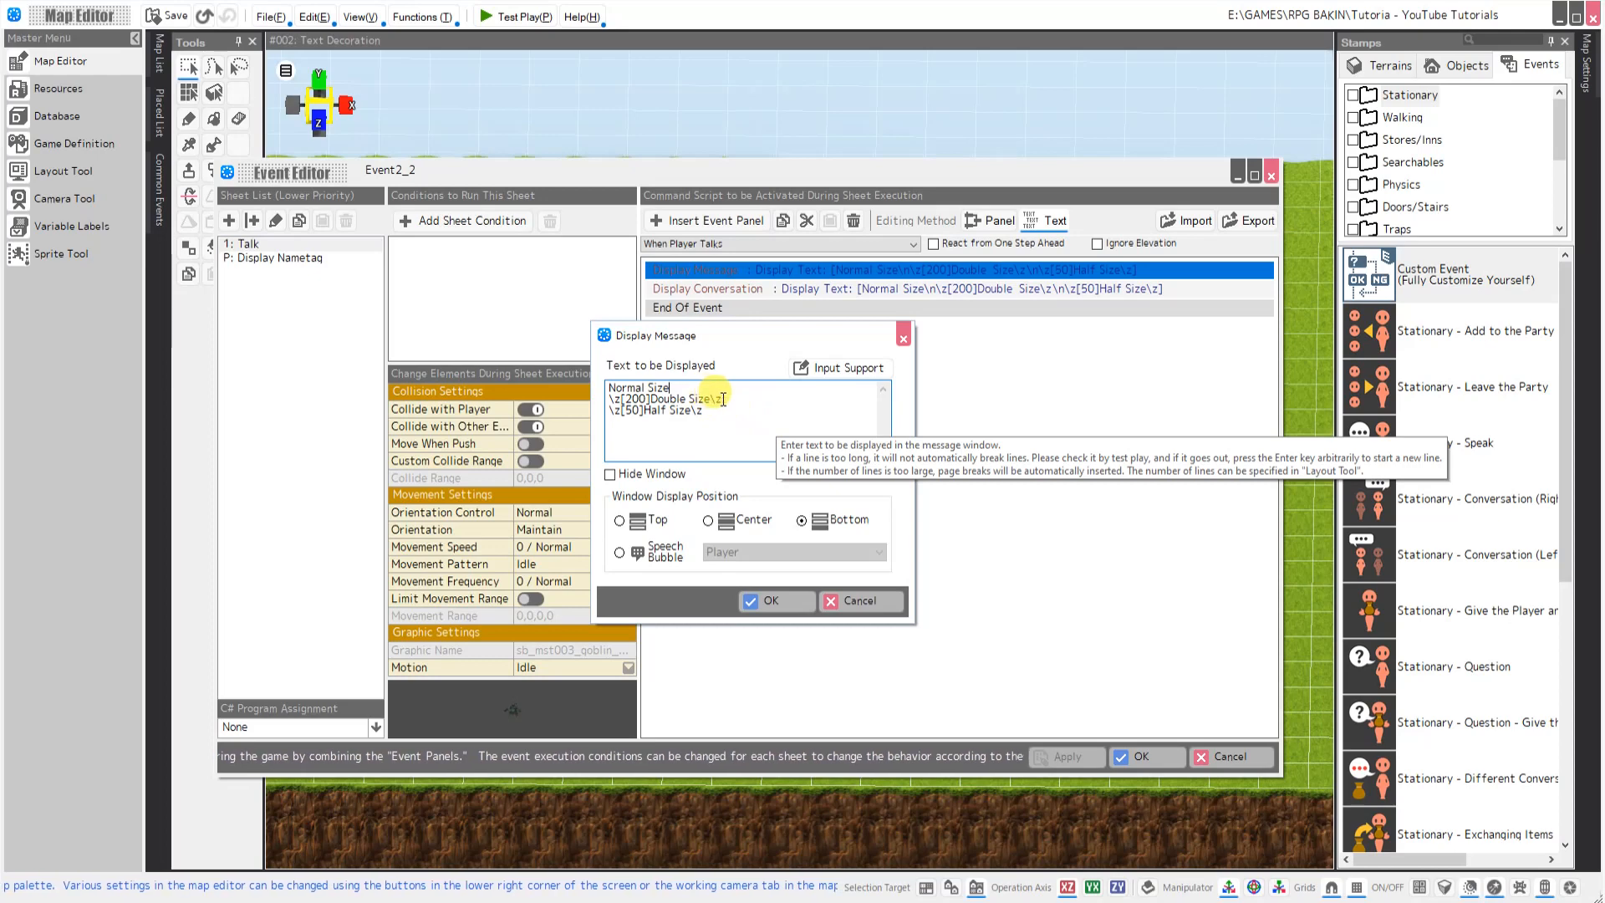
{"action": "left_click", "coordinate": [722, 399]}
{"action": "type", "text": "[100"}
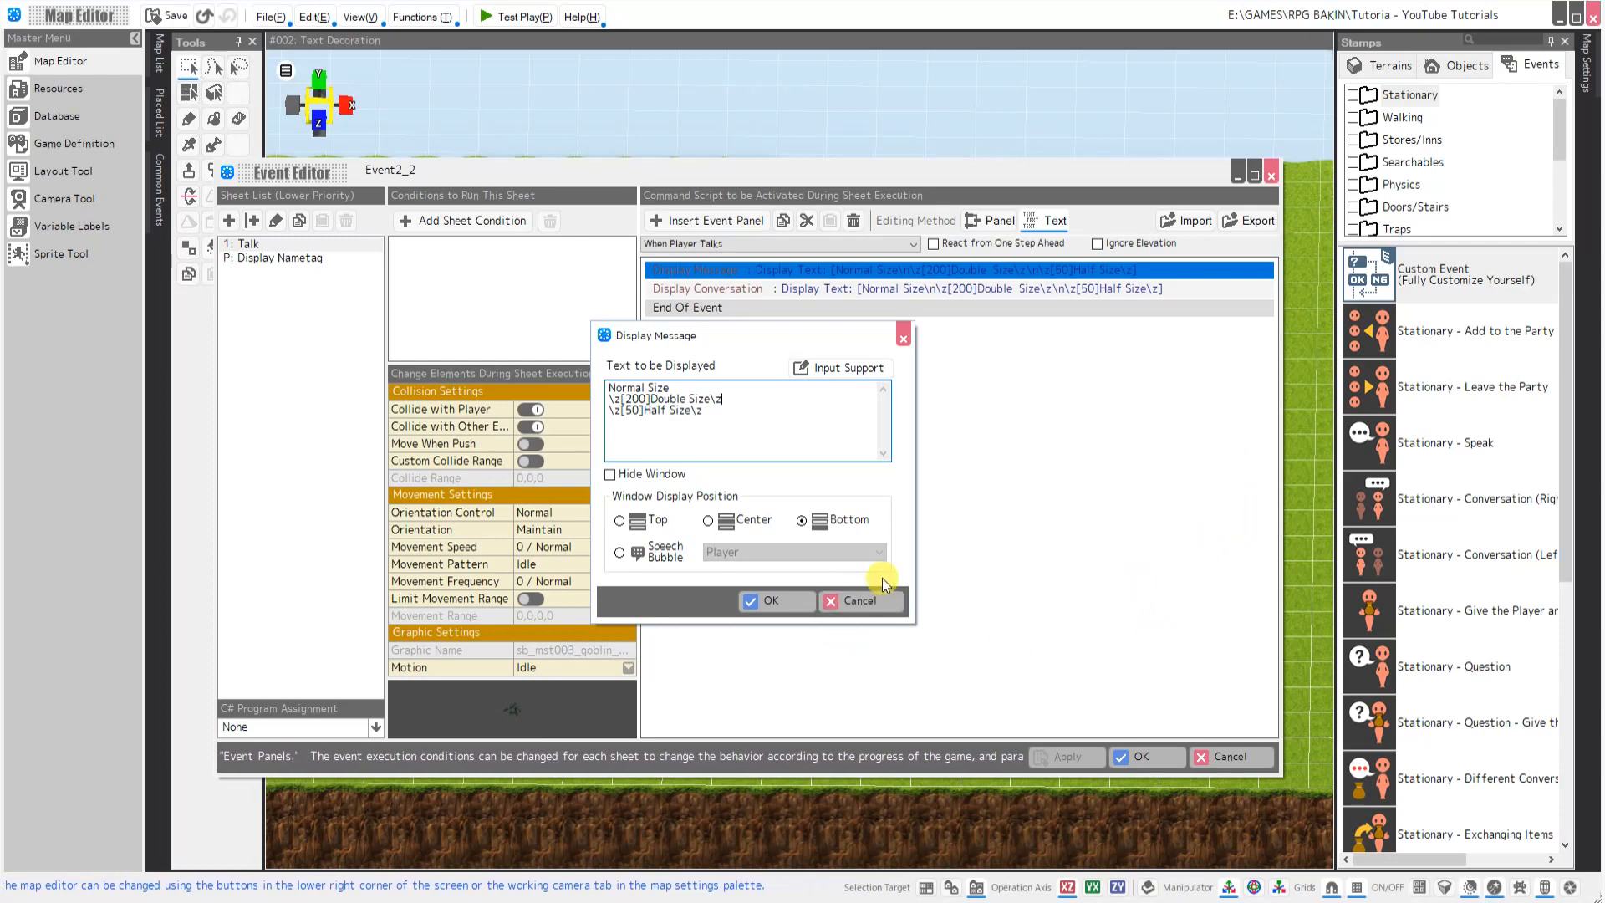
{"action": "left_click", "coordinate": [874, 602]}
{"action": "left_click", "coordinate": [1246, 759]}
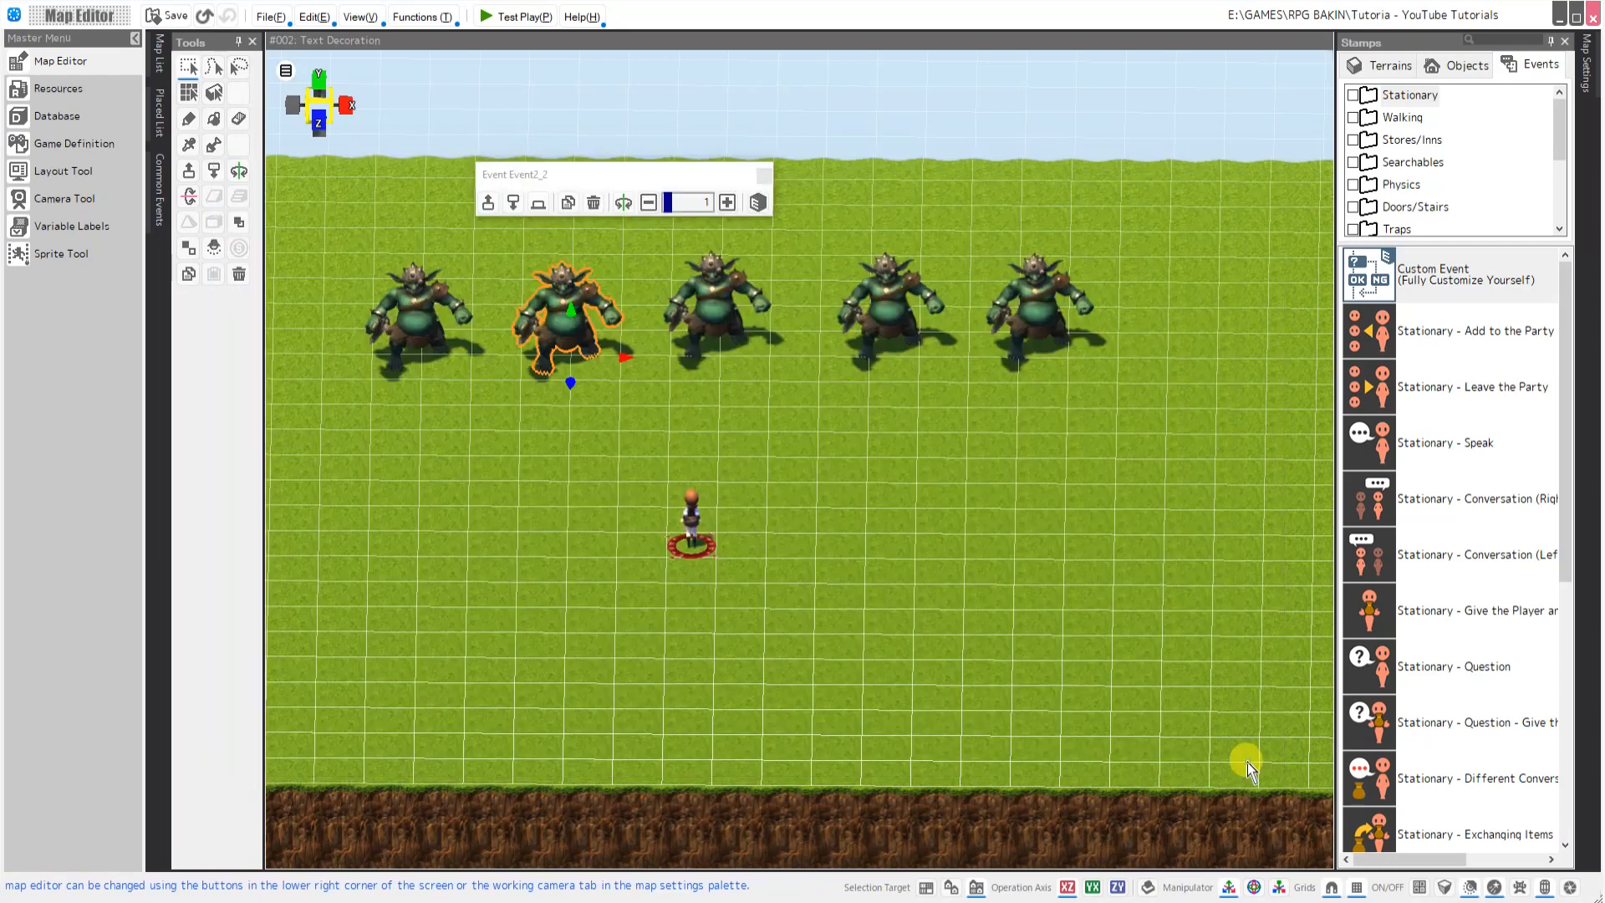
Run a test play, walk up to Goblin #2 and talk to it to check its font sizes, and end the test
{"action": "left_click", "coordinate": [511, 17]}
{"action": "key", "text": "Up"}
{"action": "key", "text": "Left"}
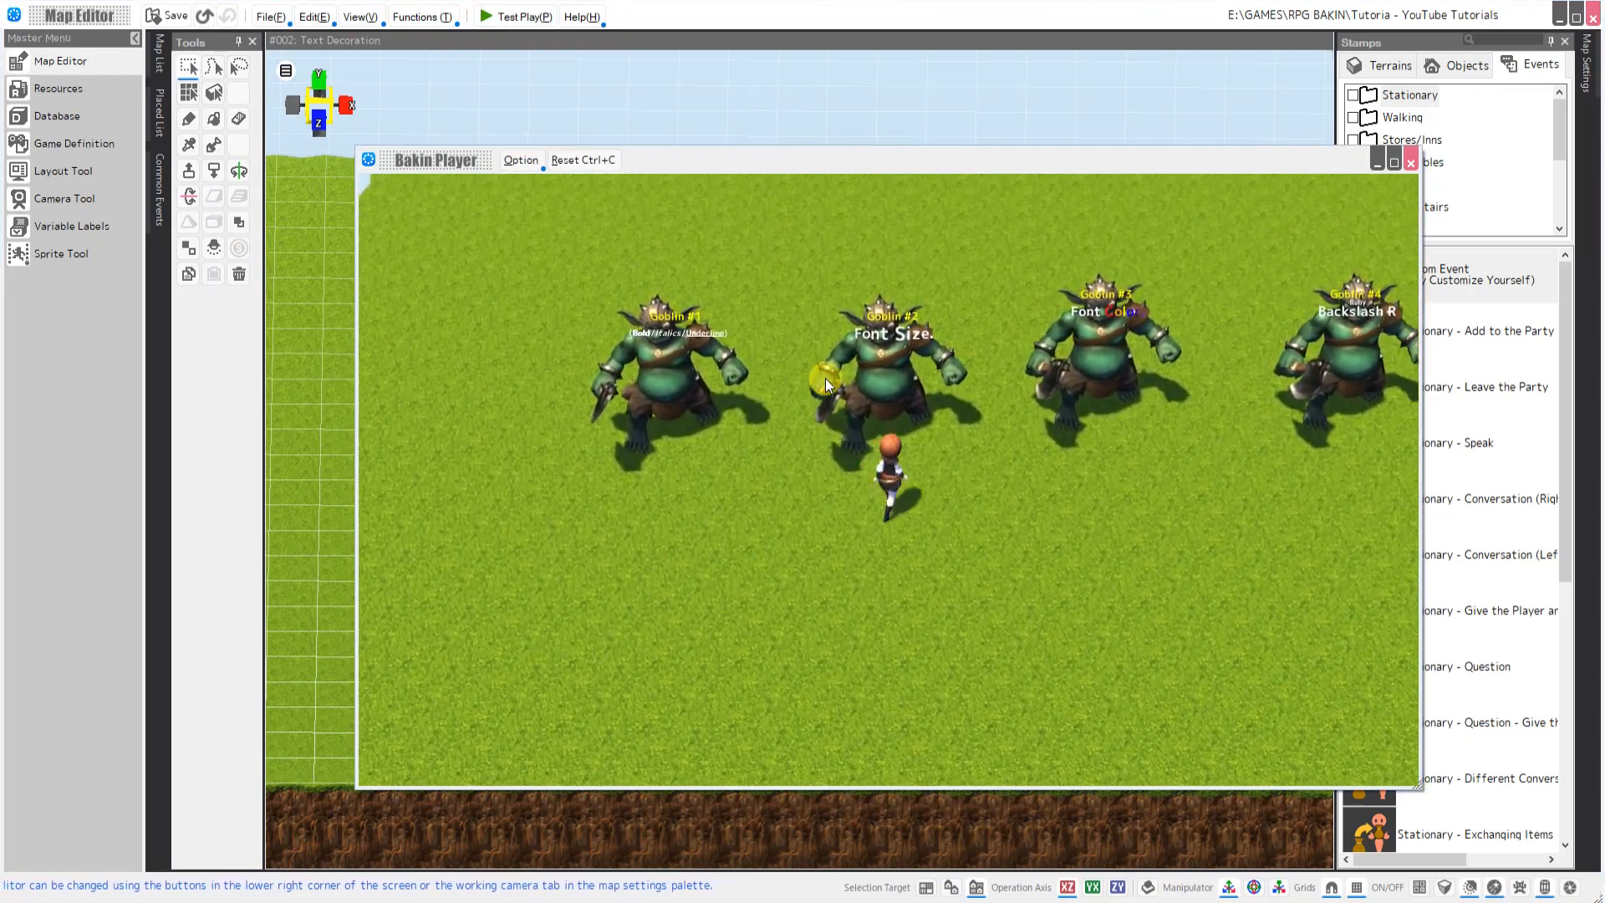
{"action": "key", "text": "Up"}
{"action": "key", "text": "Return"}
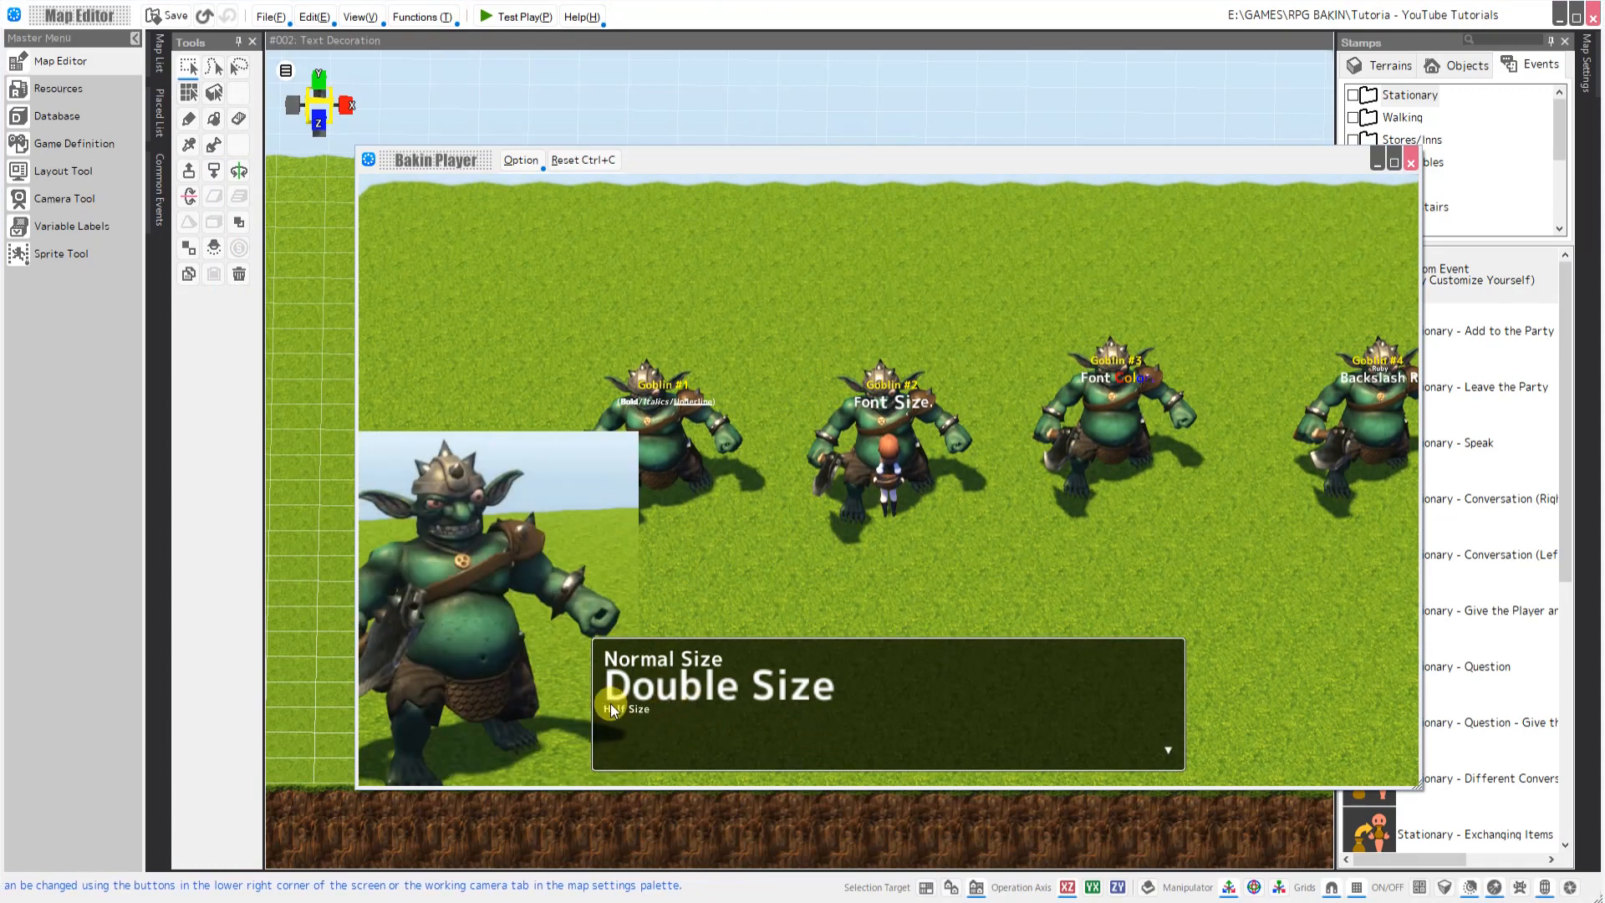
{"action": "key", "text": "Return"}
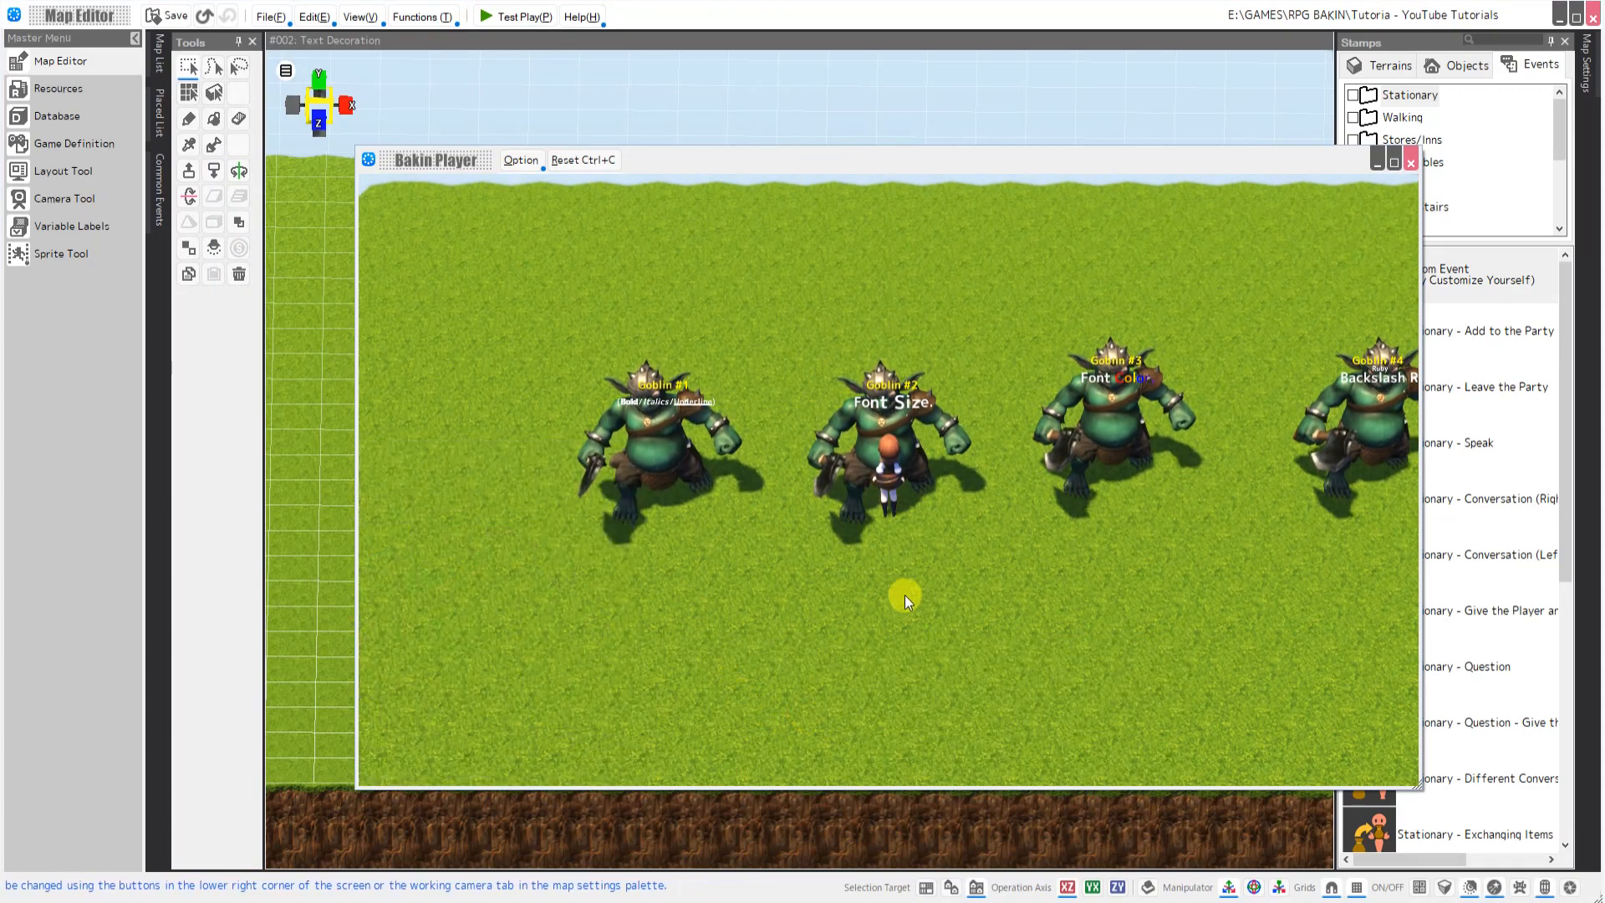
{"action": "left_click", "coordinate": [1410, 162]}
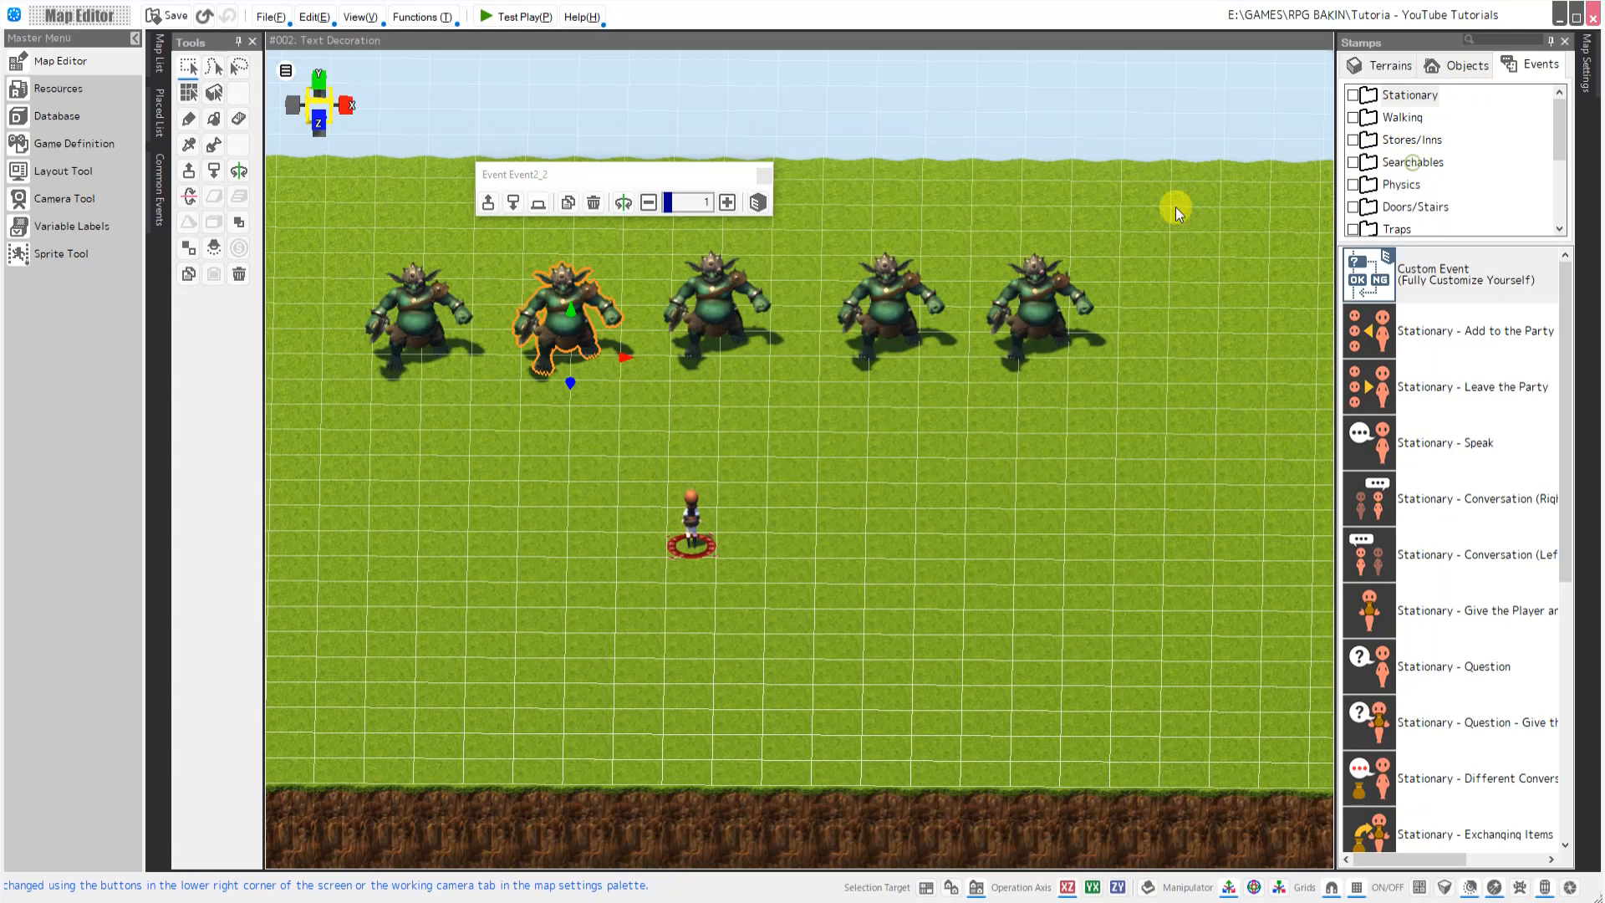
Copy the Display String as Image on Screen, empty Display Message and Delete Image commands from the first goblin's event
{"action": "right_click", "coordinate": [419, 310]}
{"action": "left_click", "coordinate": [472, 320]}
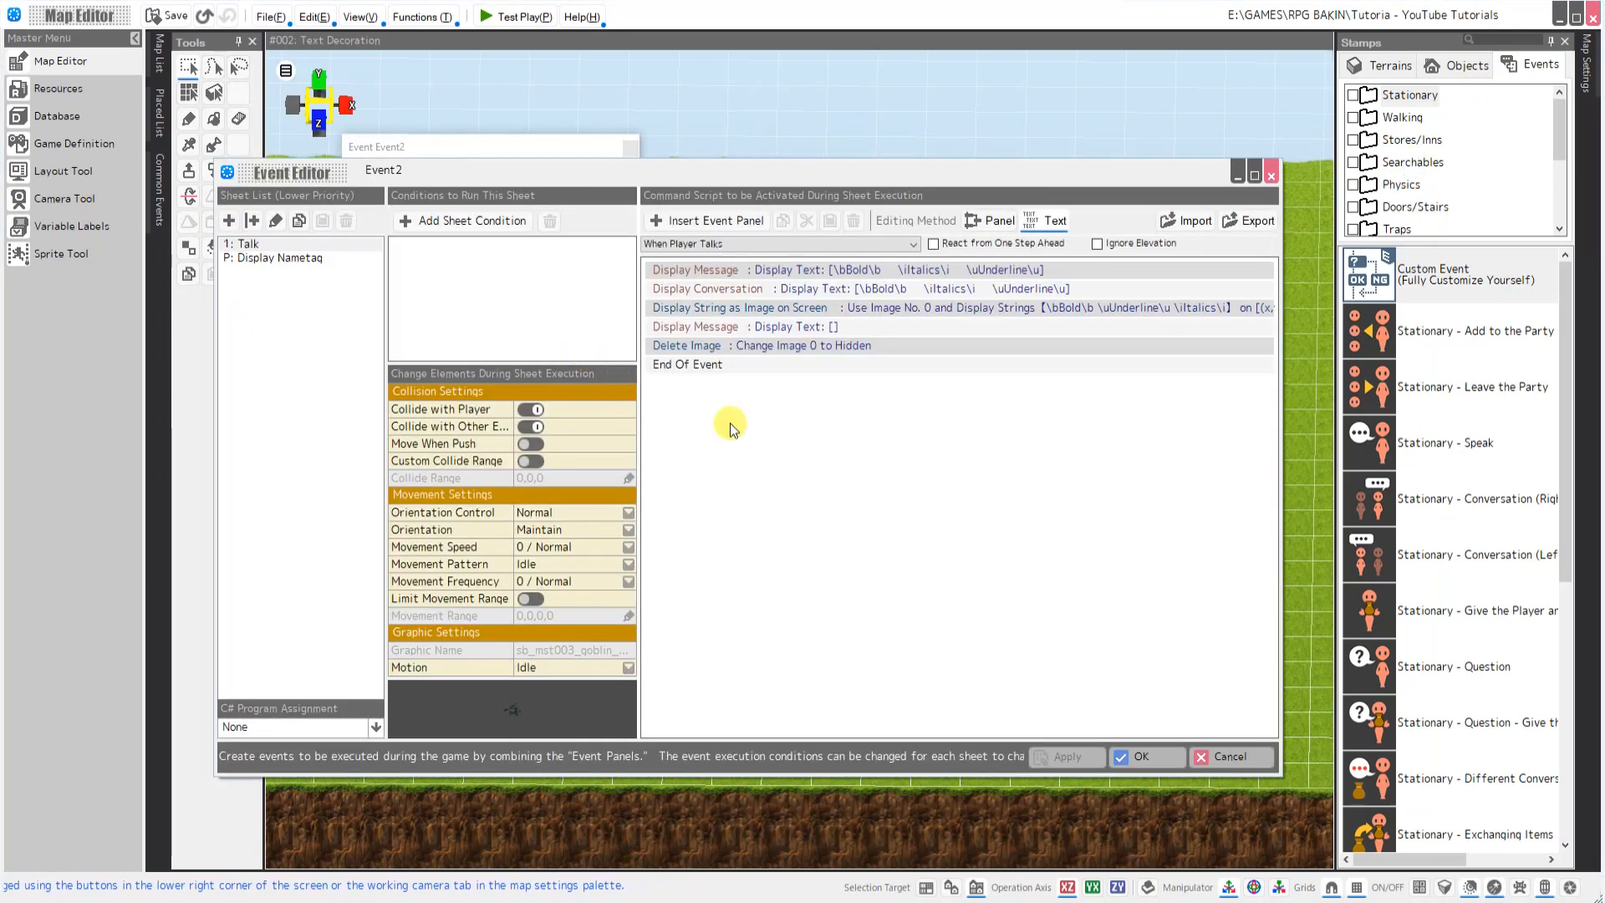
{"action": "left_click_drag", "start_coordinate": [784, 309], "coordinate": [788, 344]}
{"action": "left_click", "coordinate": [782, 221]}
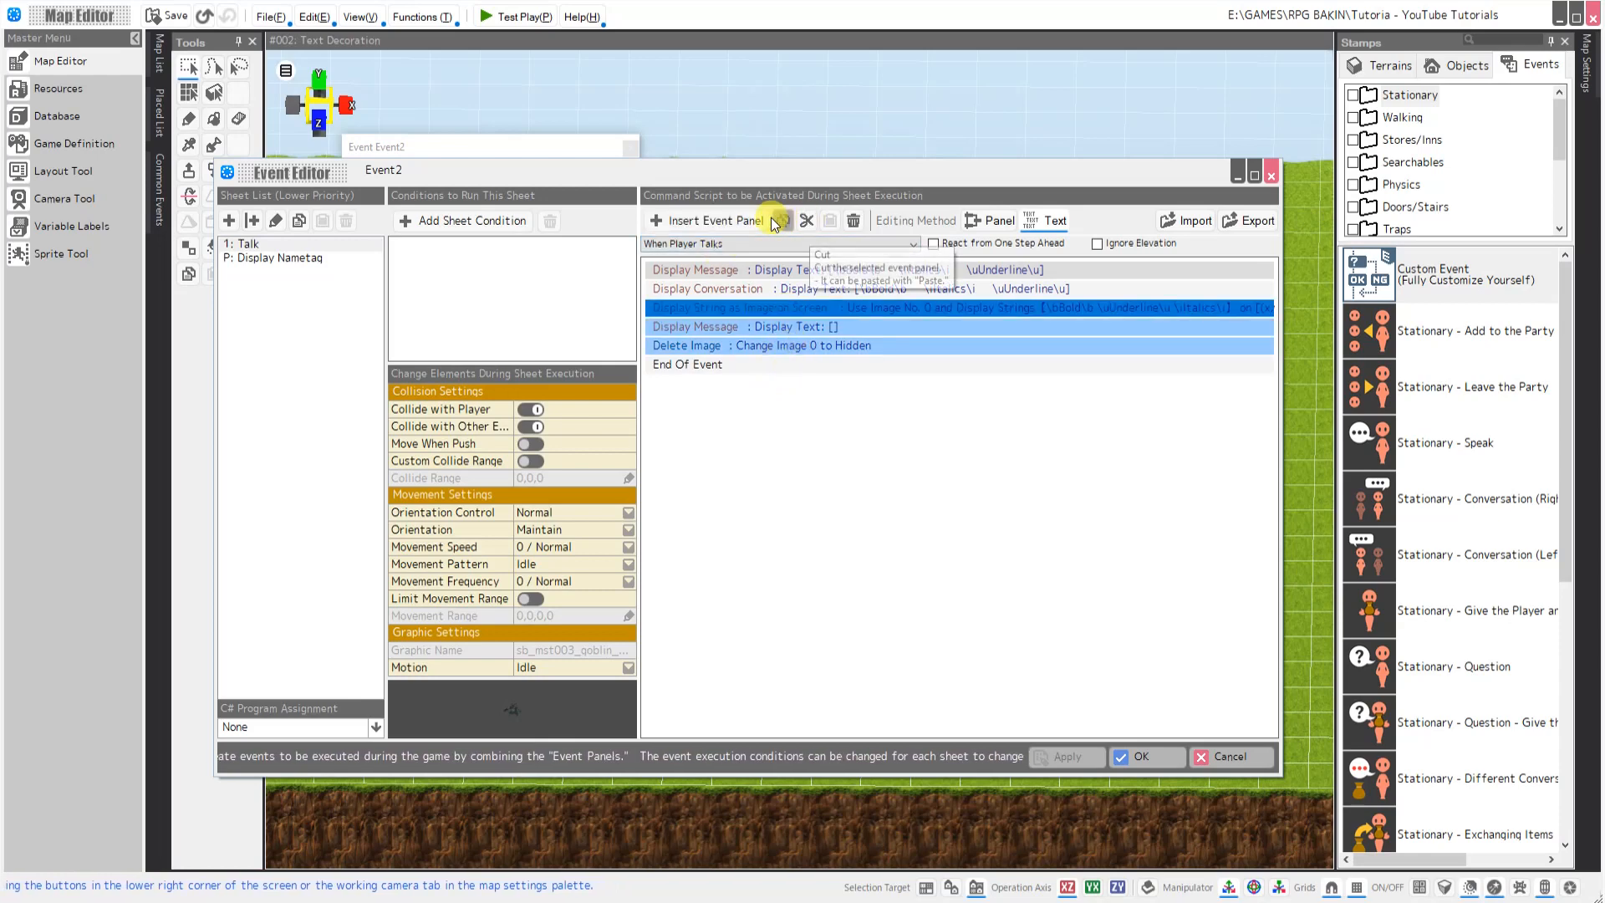
{"action": "left_click", "coordinate": [1141, 763]}
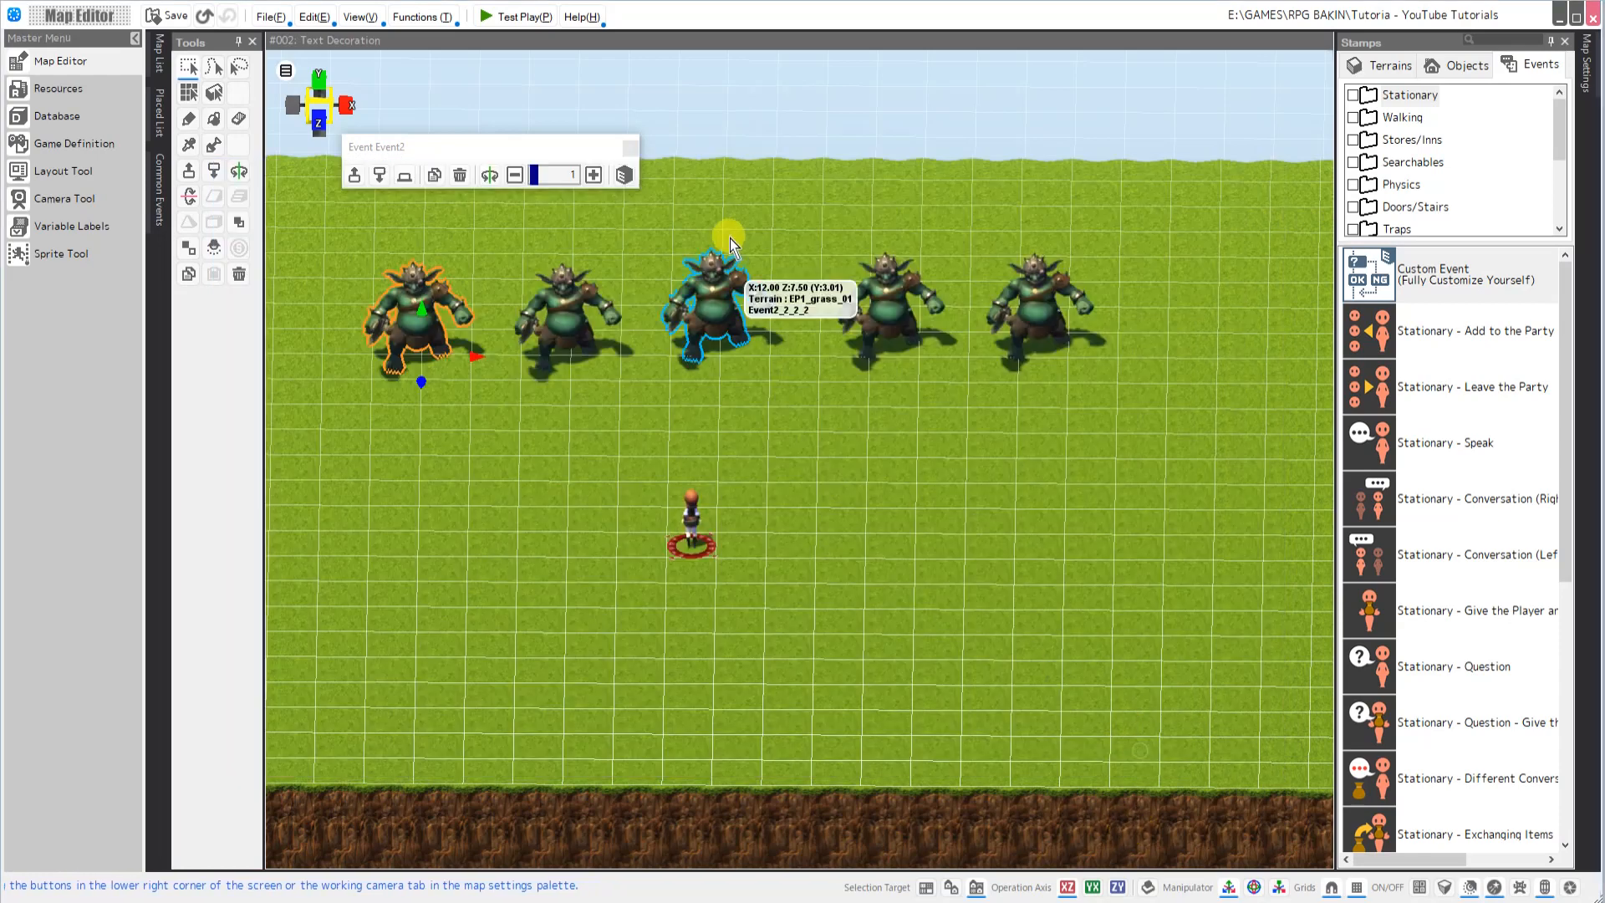
Paste the copied commands above Display Conversation in the second goblin's event
{"action": "right_click", "coordinate": [596, 319]}
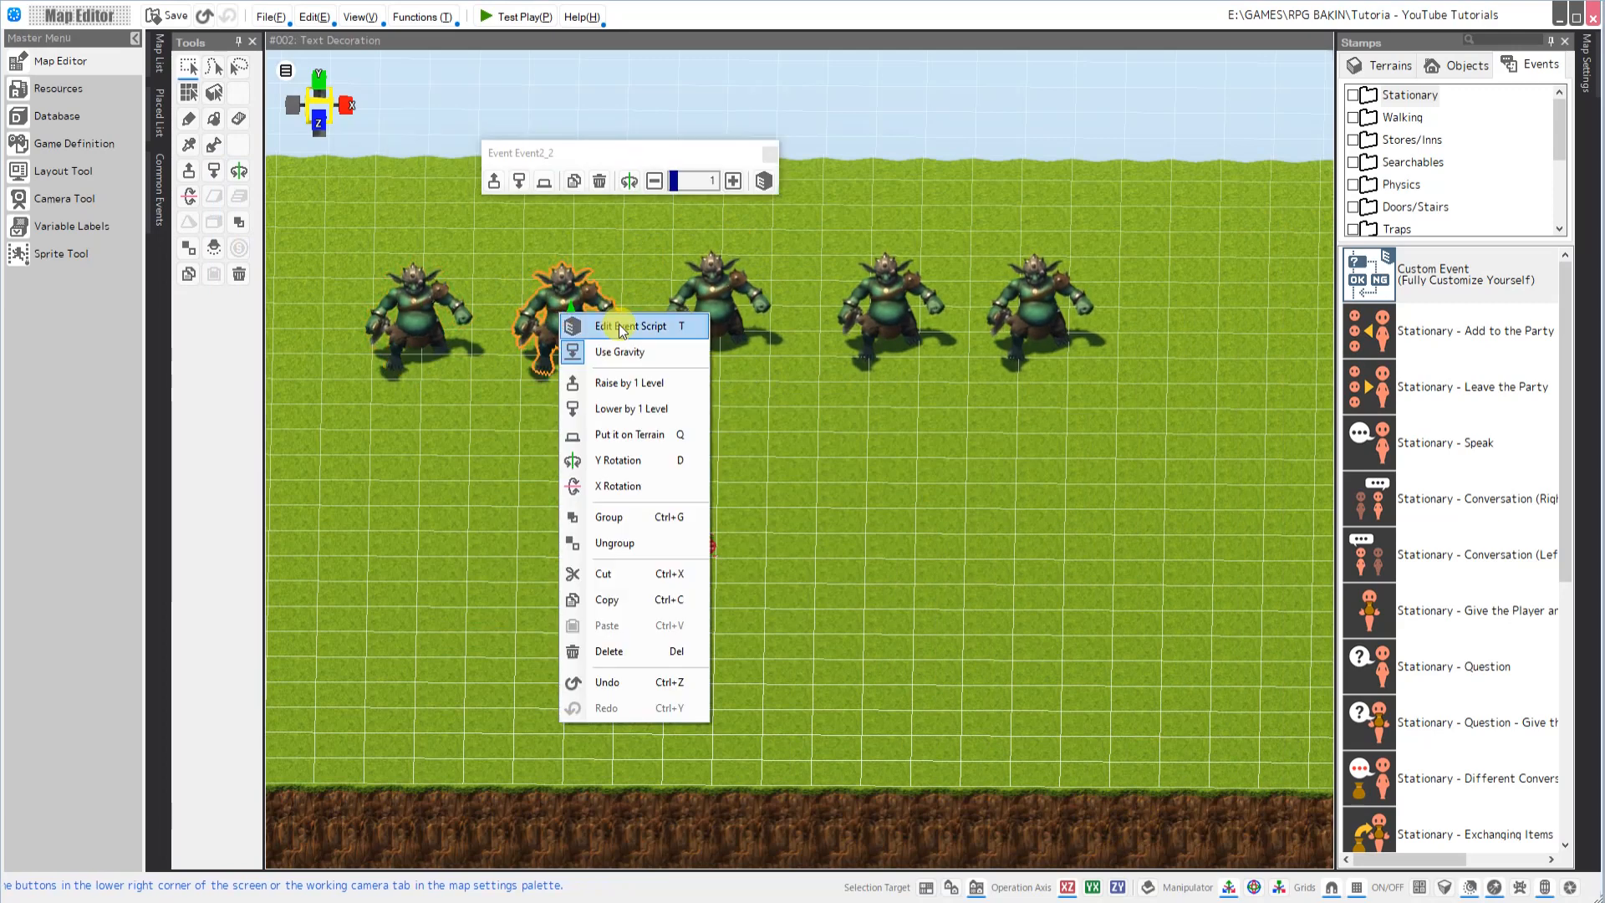
{"action": "left_click", "coordinate": [599, 325]}
{"action": "left_click", "coordinate": [696, 292]}
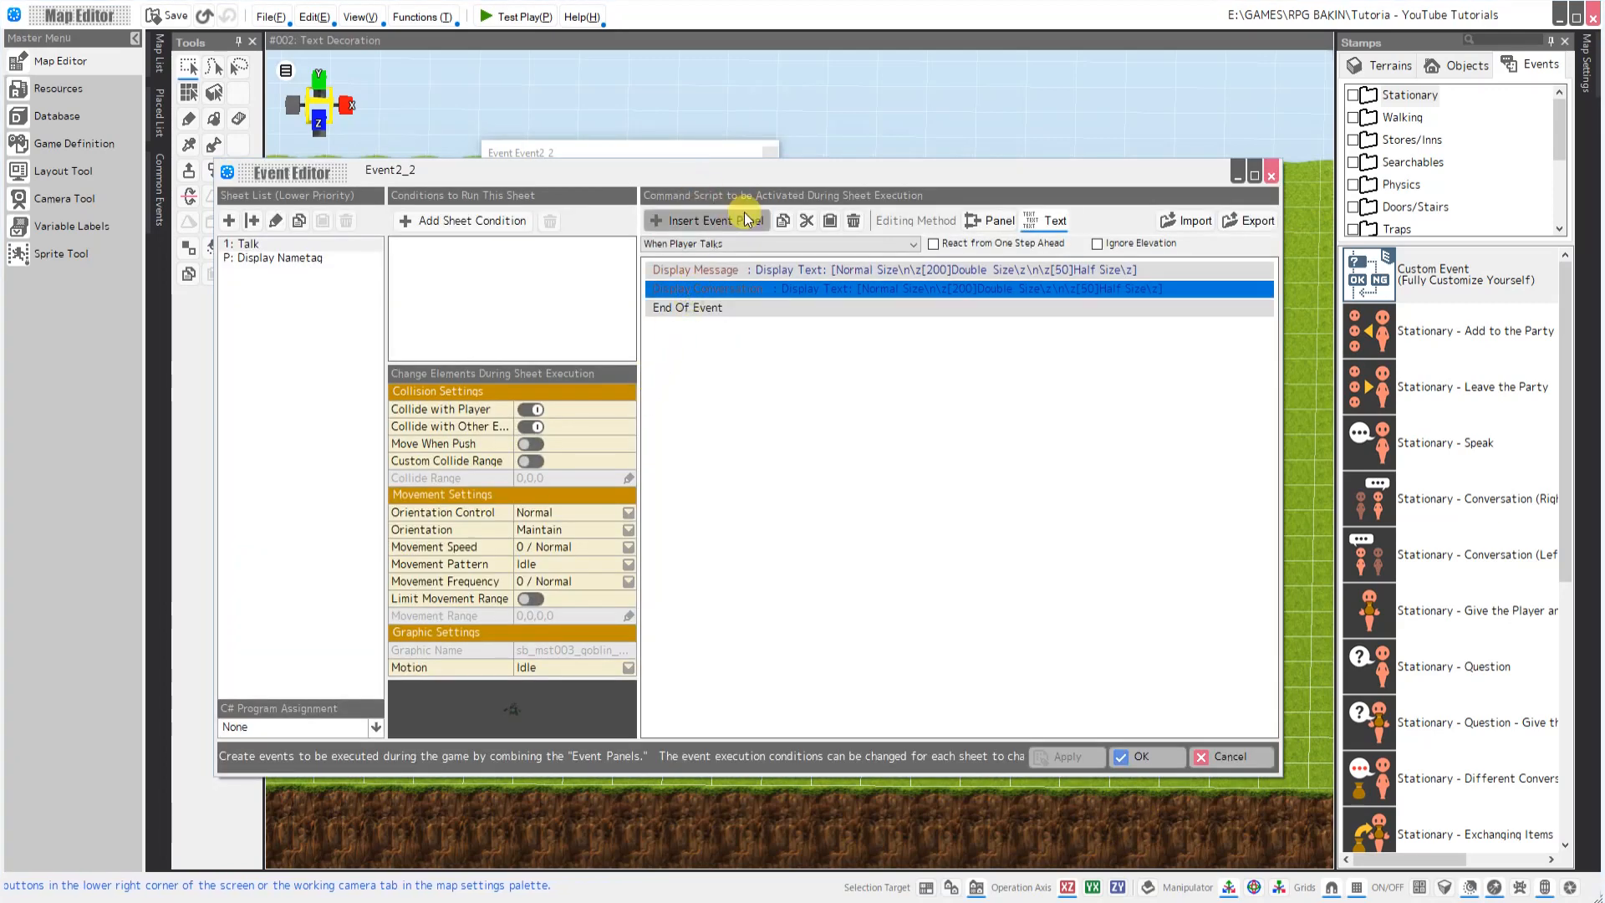
{"action": "left_click", "coordinate": [833, 222]}
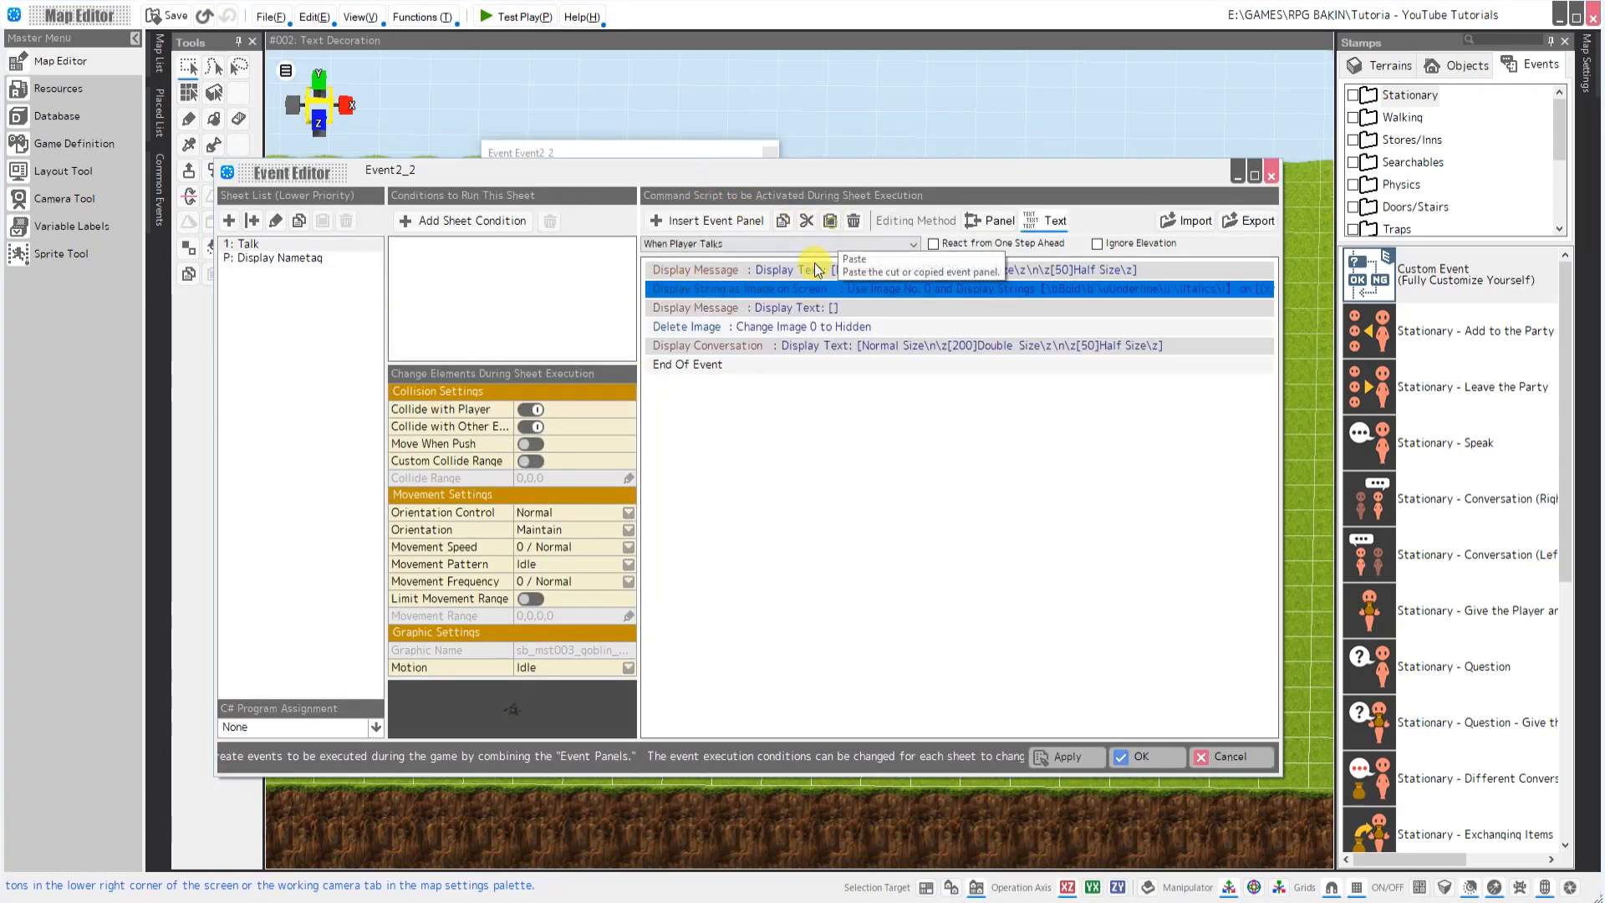
Replace the string in Display String as Image on Screen with the font size text copied from the first Display Message
{"action": "left_click", "coordinate": [817, 270]}
{"action": "double_click", "coordinate": [818, 274]}
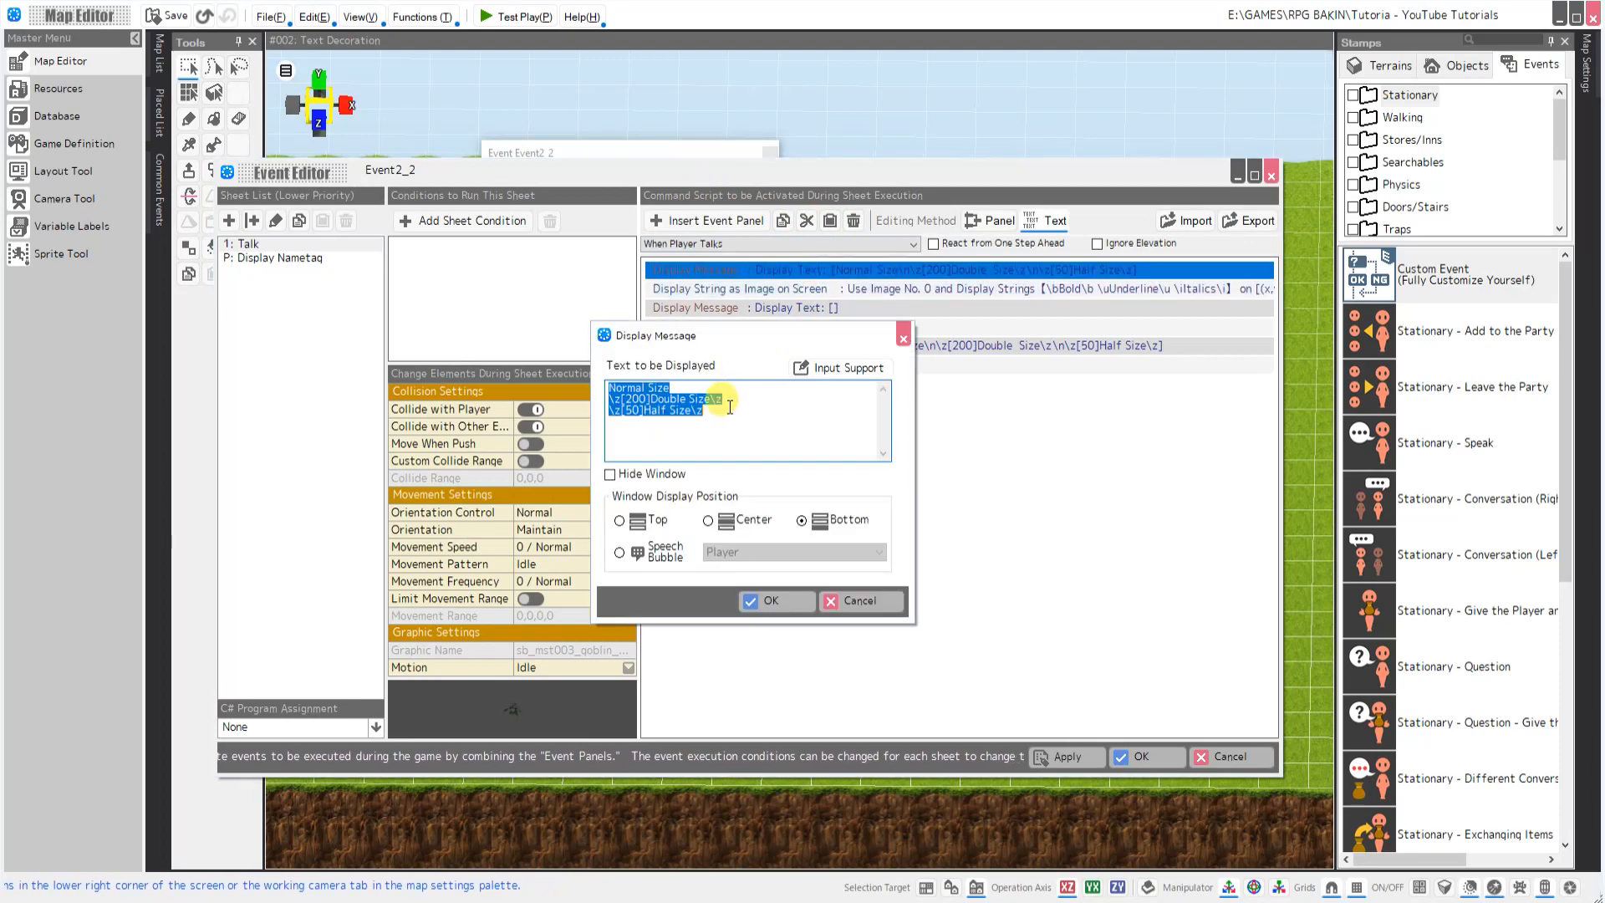
{"action": "left_click", "coordinate": [726, 414]}
{"action": "key", "text": "ctrl+a"}
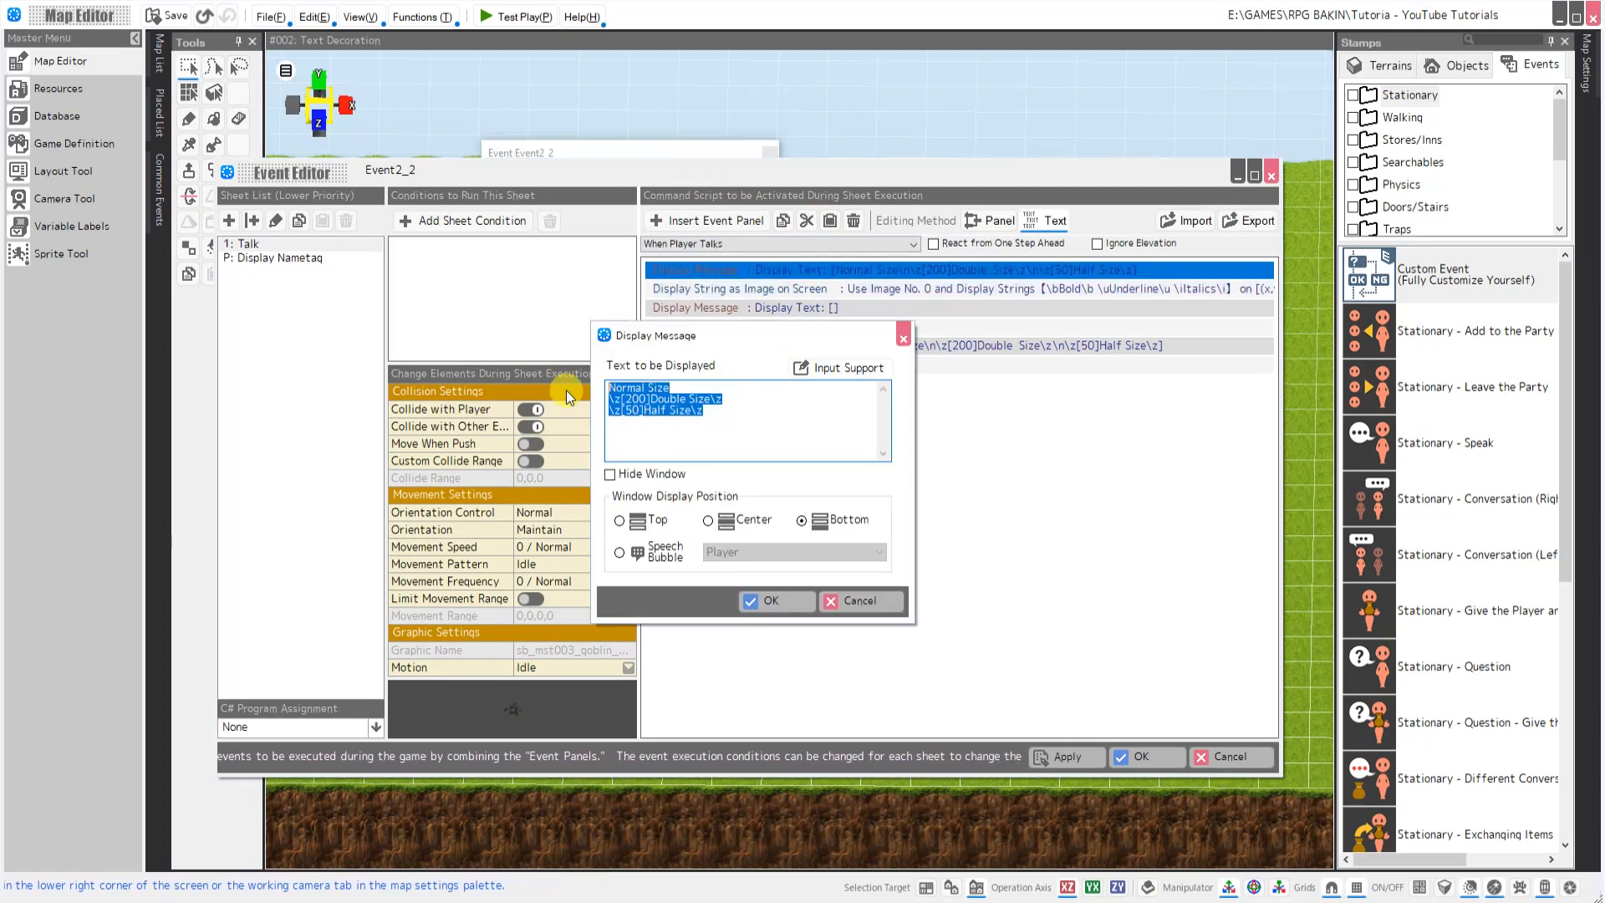
{"action": "left_click", "coordinate": [764, 600]}
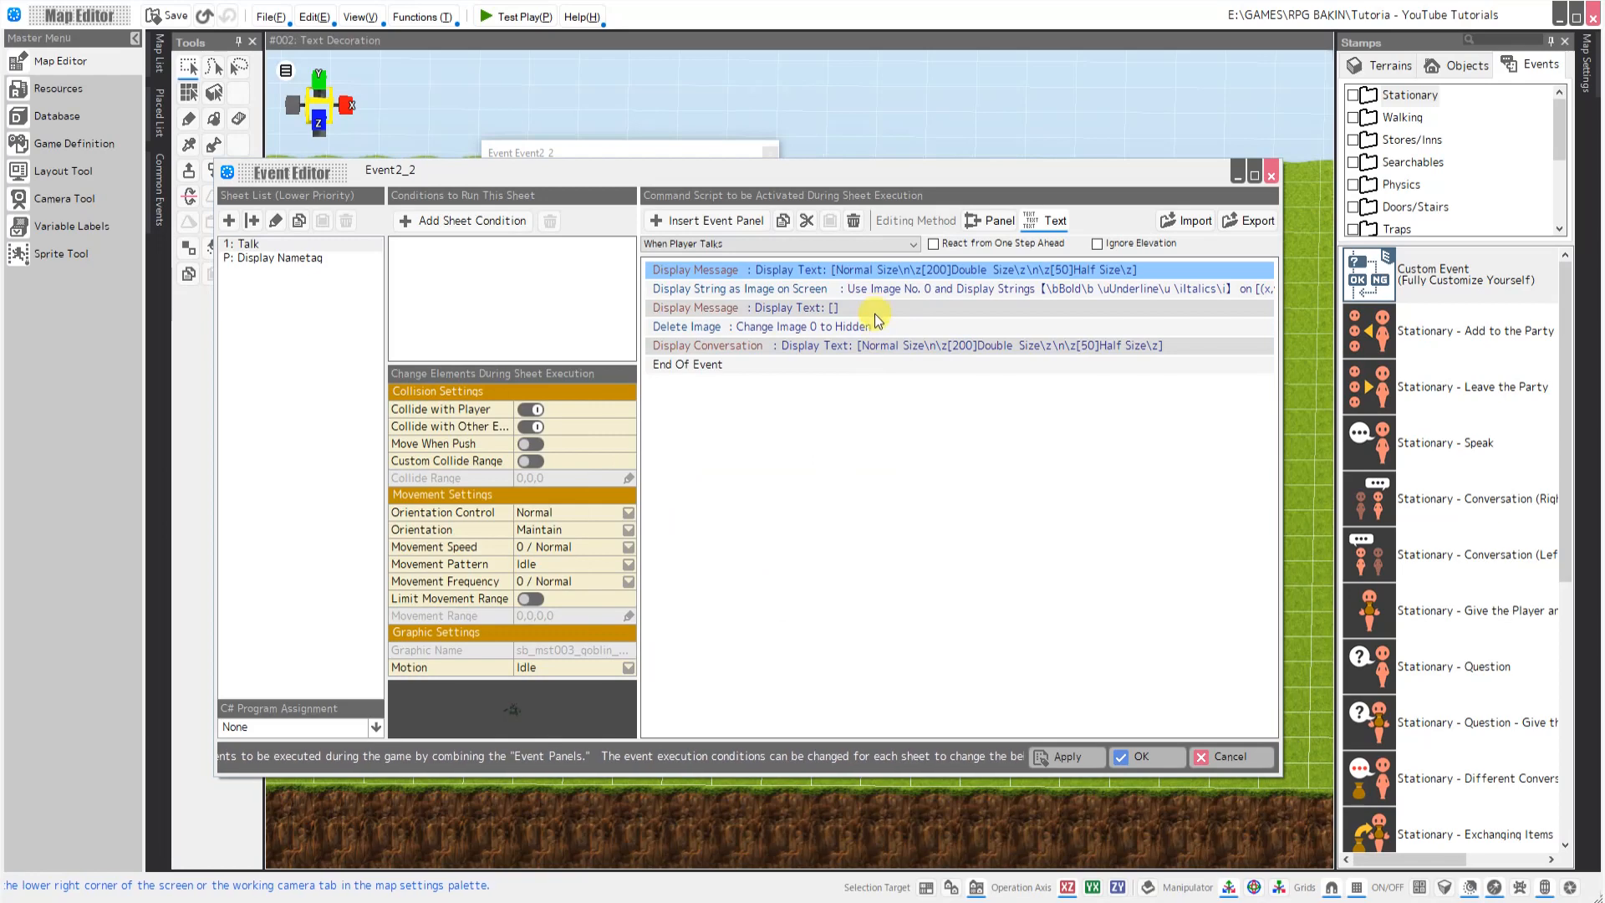
{"action": "left_click", "coordinate": [865, 346]}
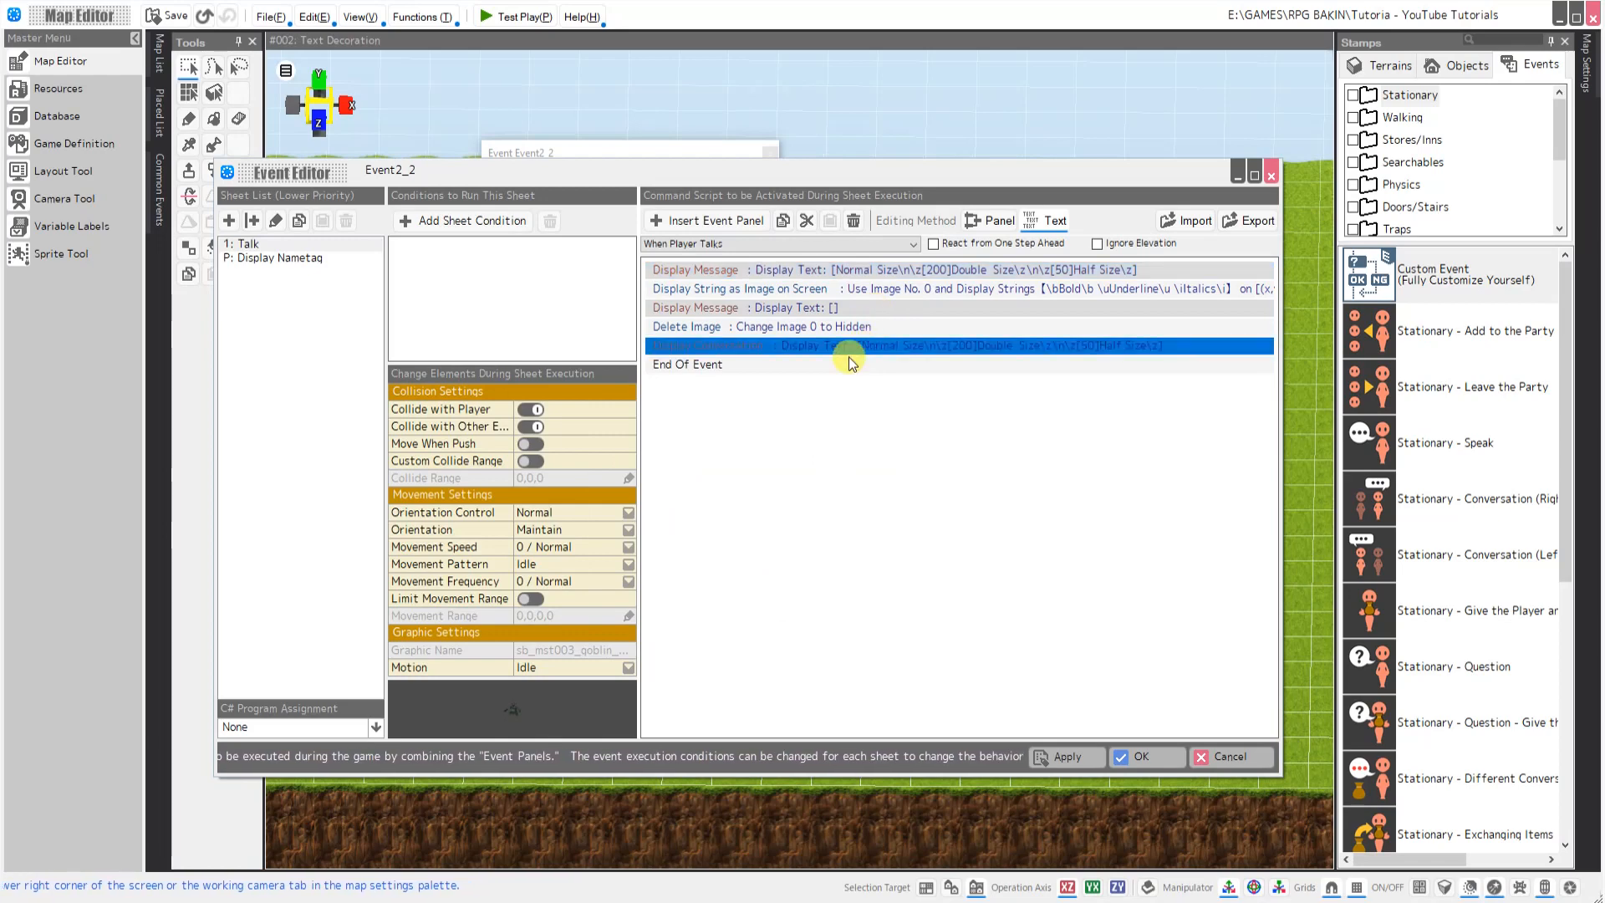
{"action": "double_click", "coordinate": [850, 270]}
{"action": "key", "text": "ctrl+c"}
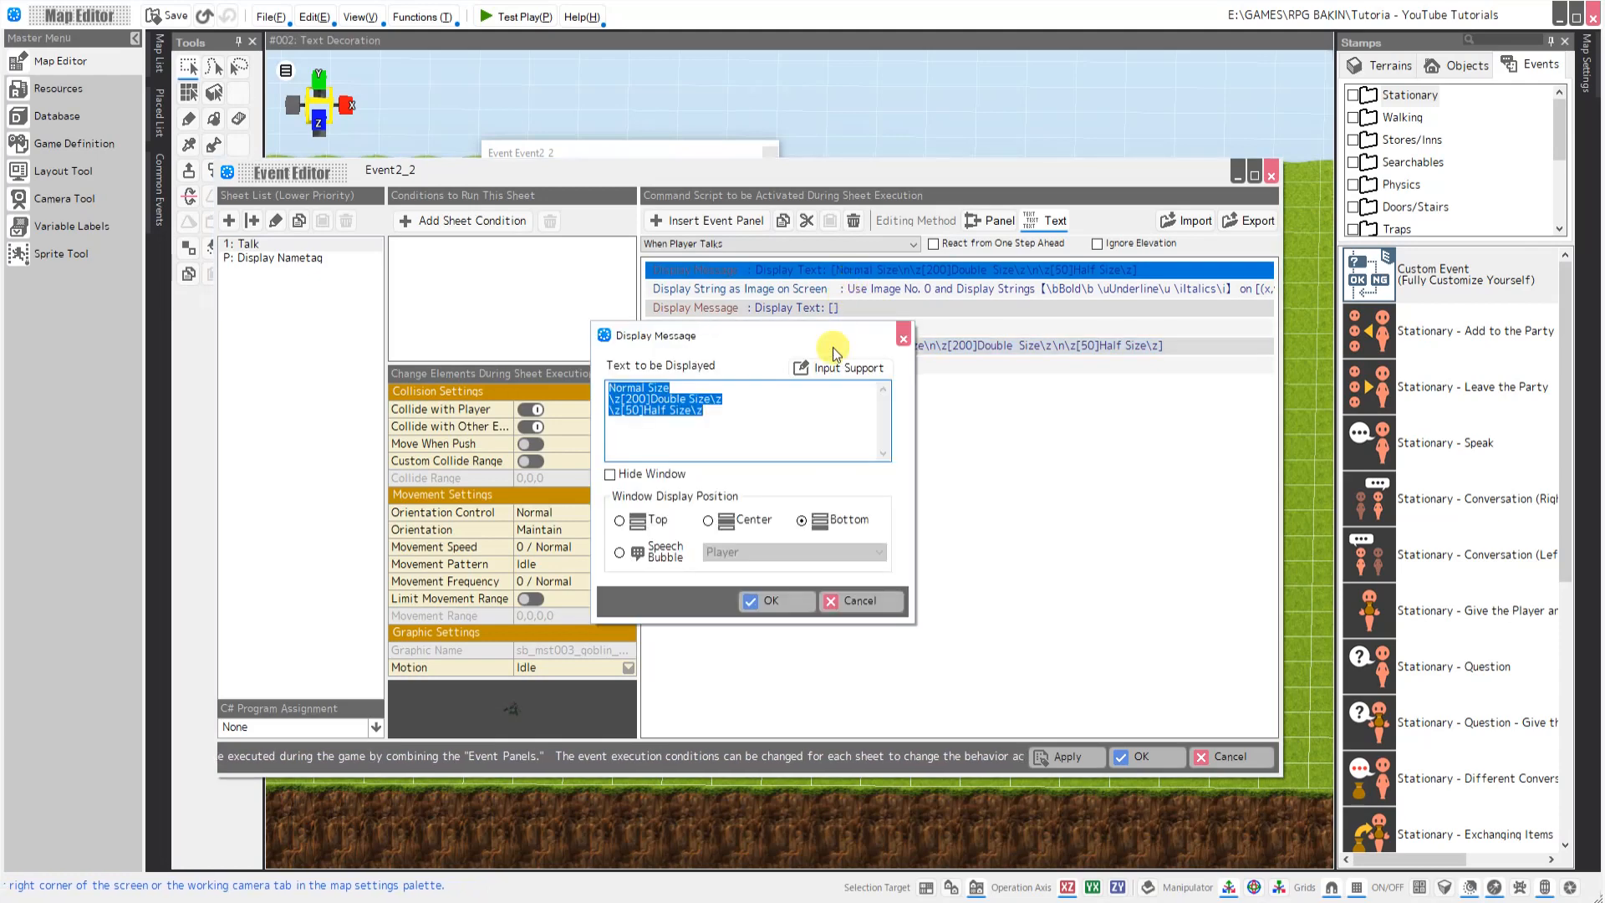
{"action": "left_click", "coordinate": [865, 599]}
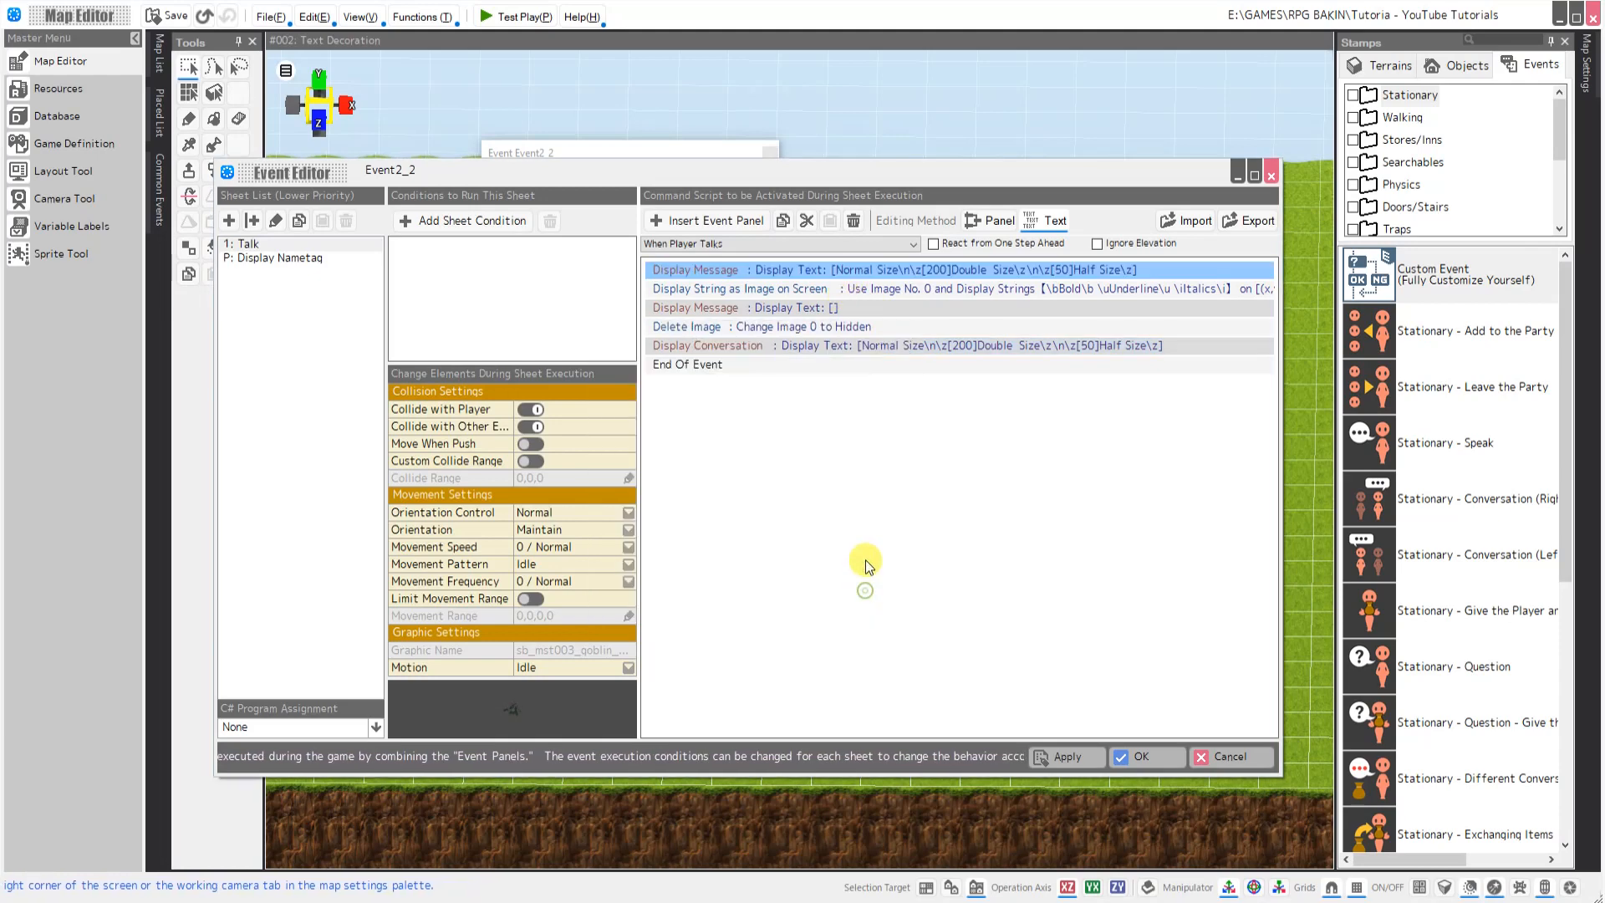
{"action": "double_click", "coordinate": [862, 288]}
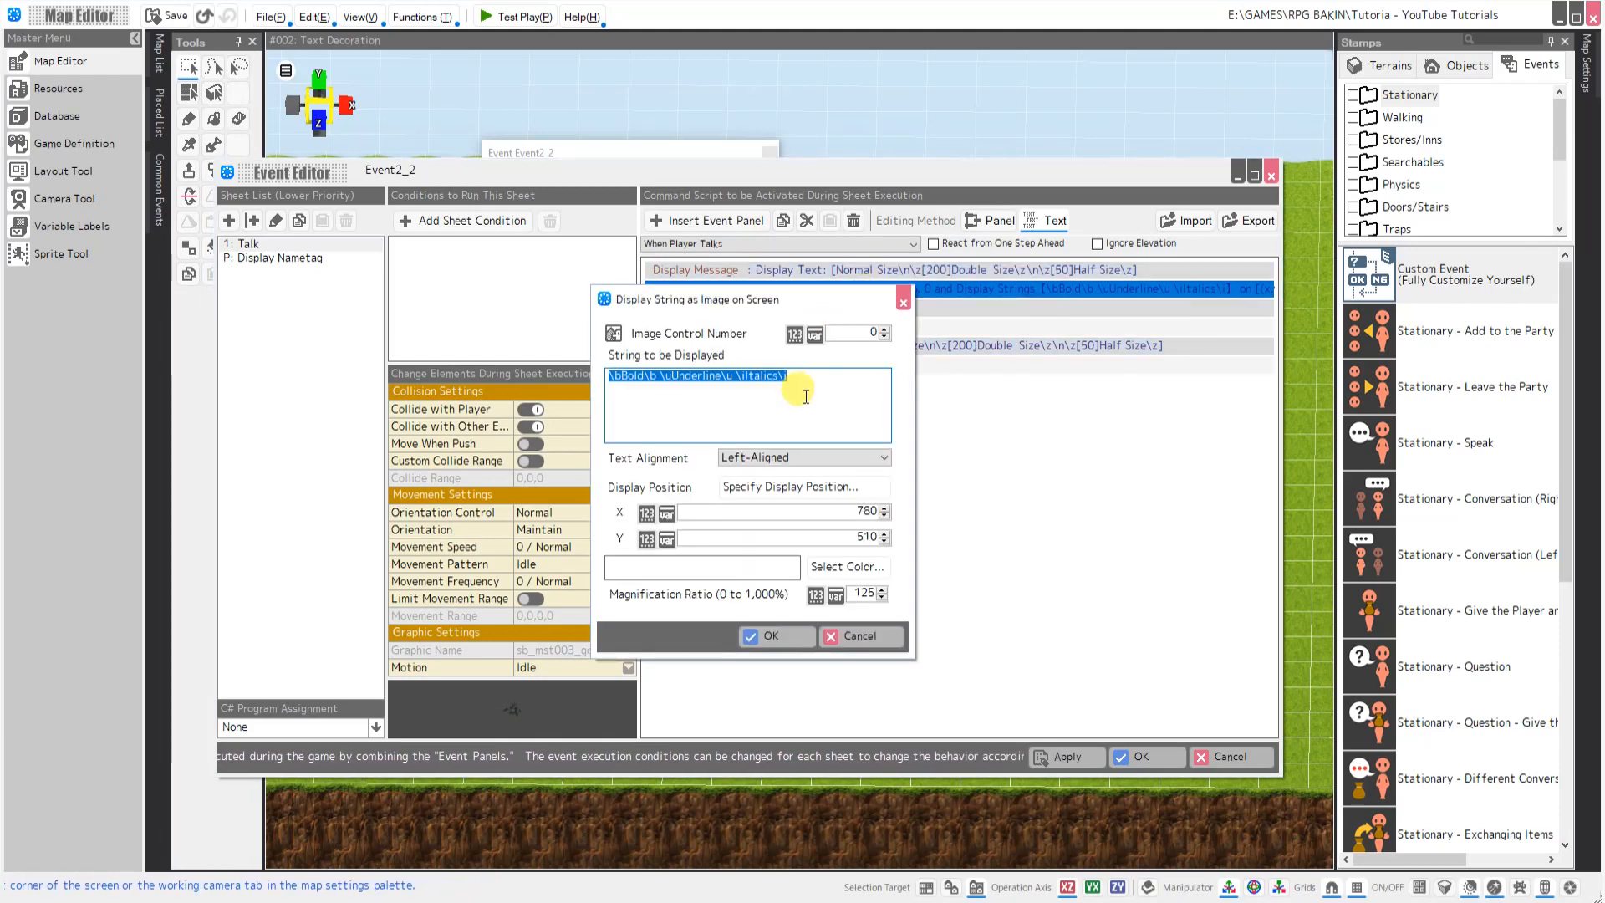
{"action": "key", "text": "ctrl+v"}
{"action": "left_click", "coordinate": [765, 636]}
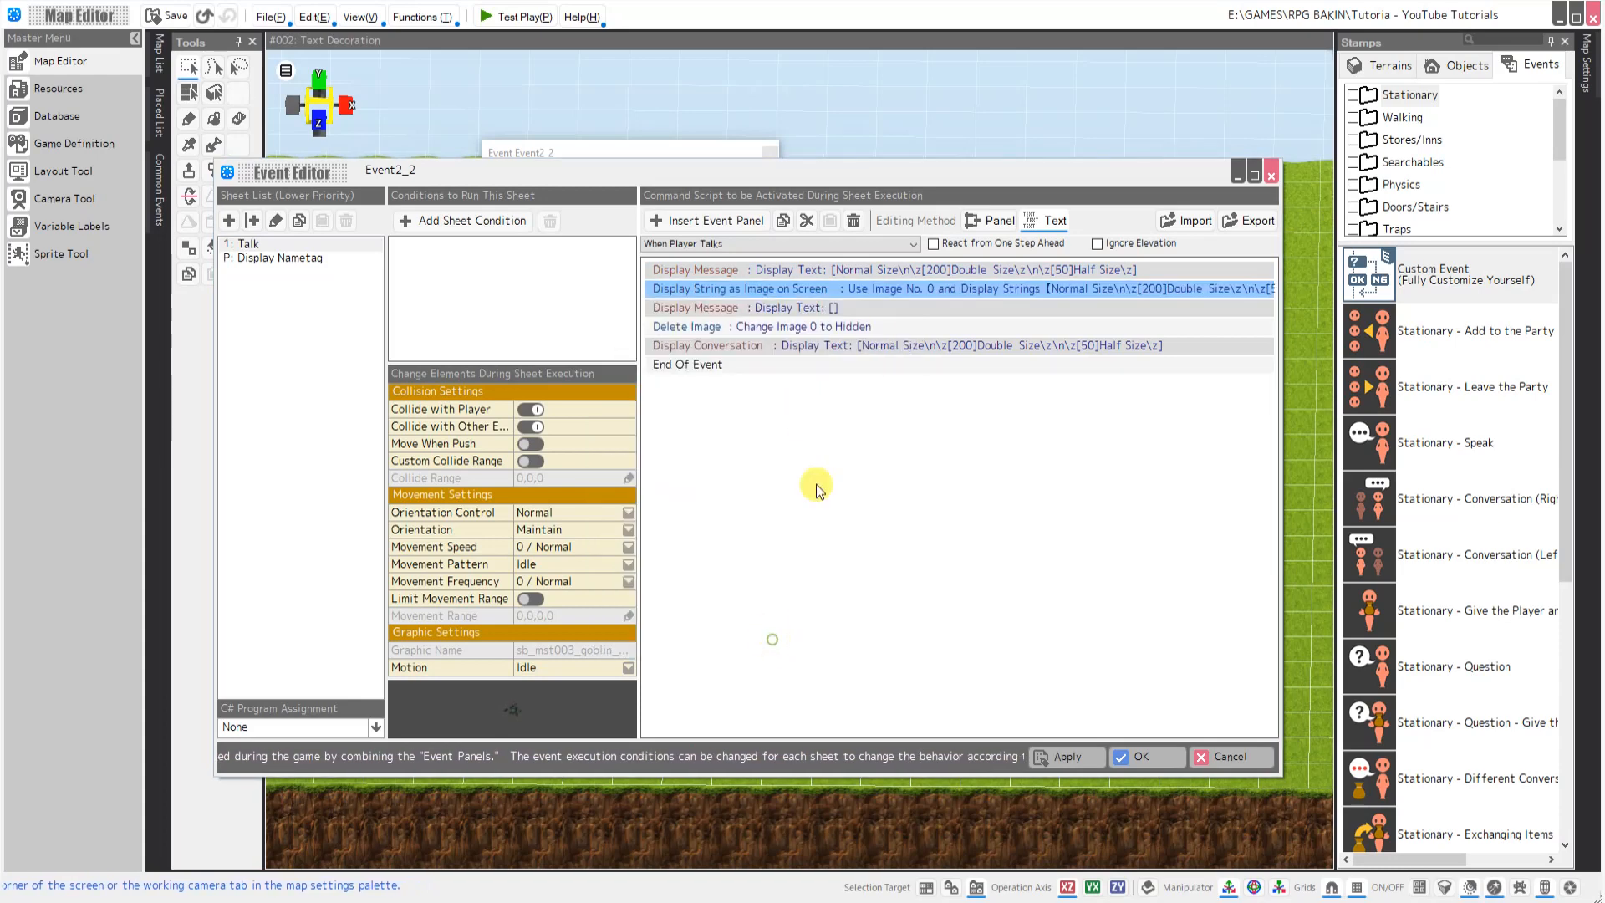
Move Display Conversation directly below the first Display Message, paste a second copy of it there, and save the event
{"action": "left_click", "coordinate": [830, 345]}
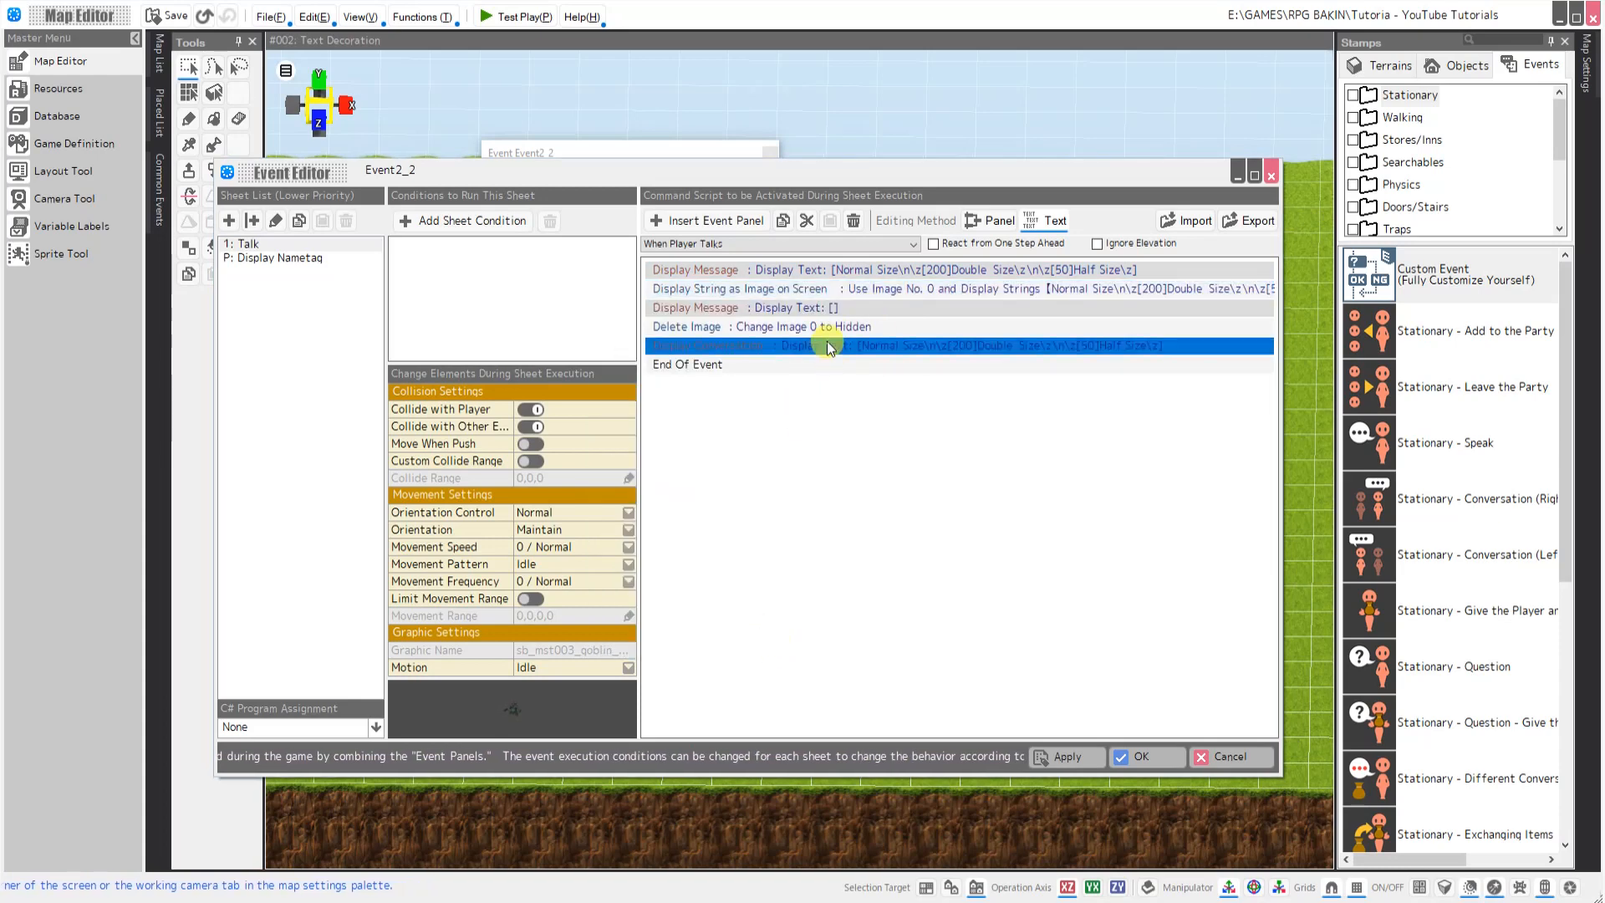
{"action": "left_click", "coordinate": [807, 221]}
{"action": "left_click", "coordinate": [784, 289]}
{"action": "left_click", "coordinate": [830, 220]}
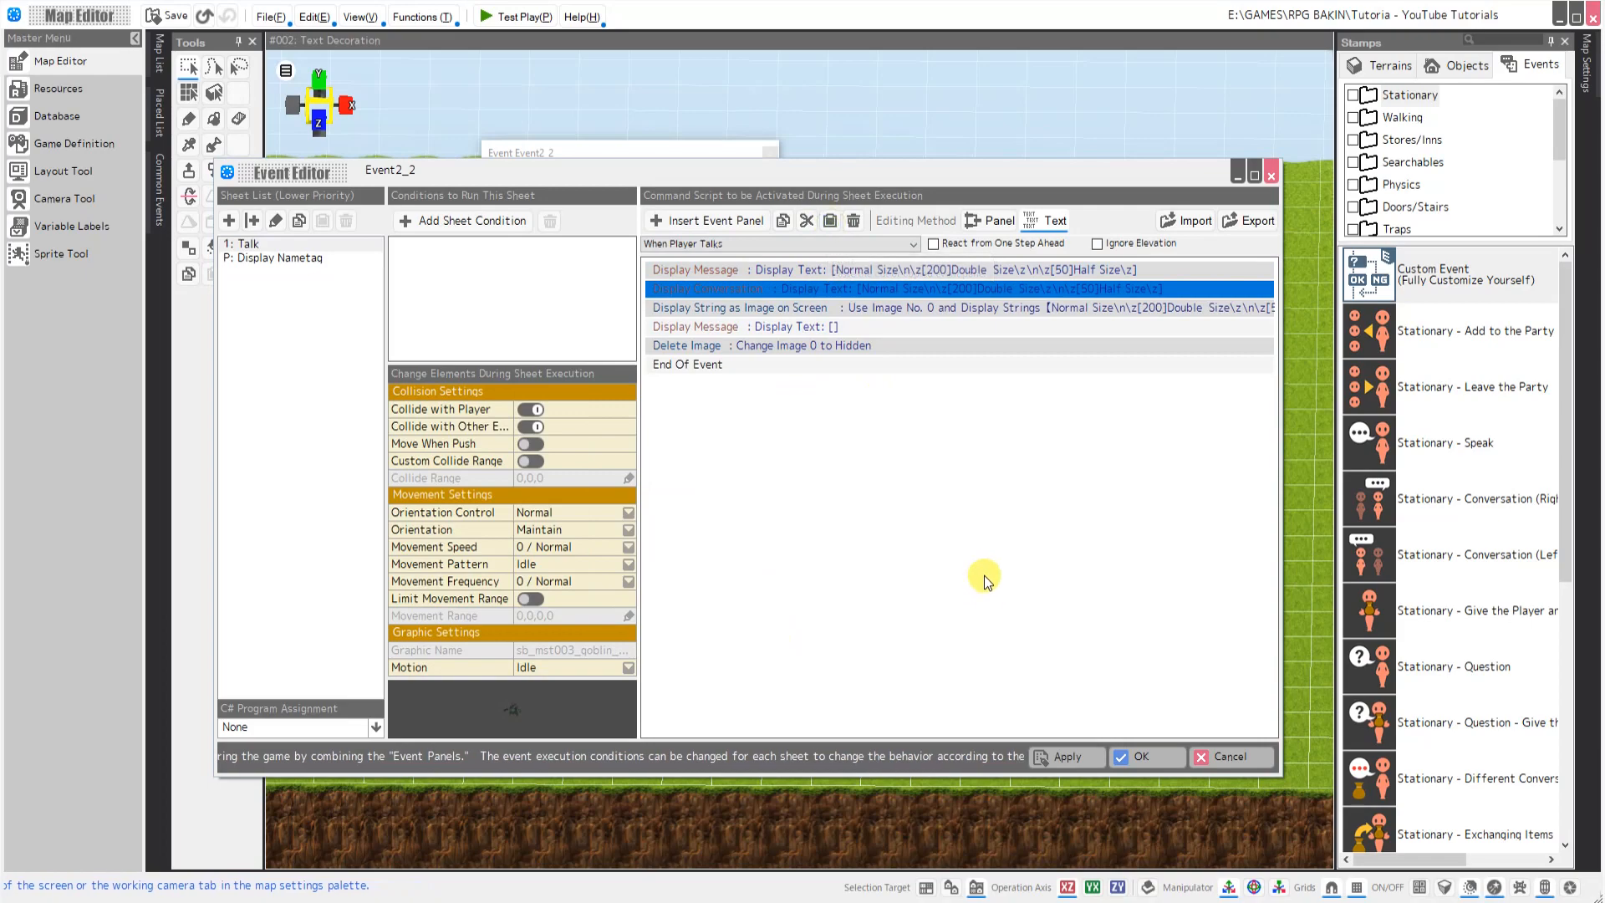
{"action": "left_click", "coordinate": [830, 221]}
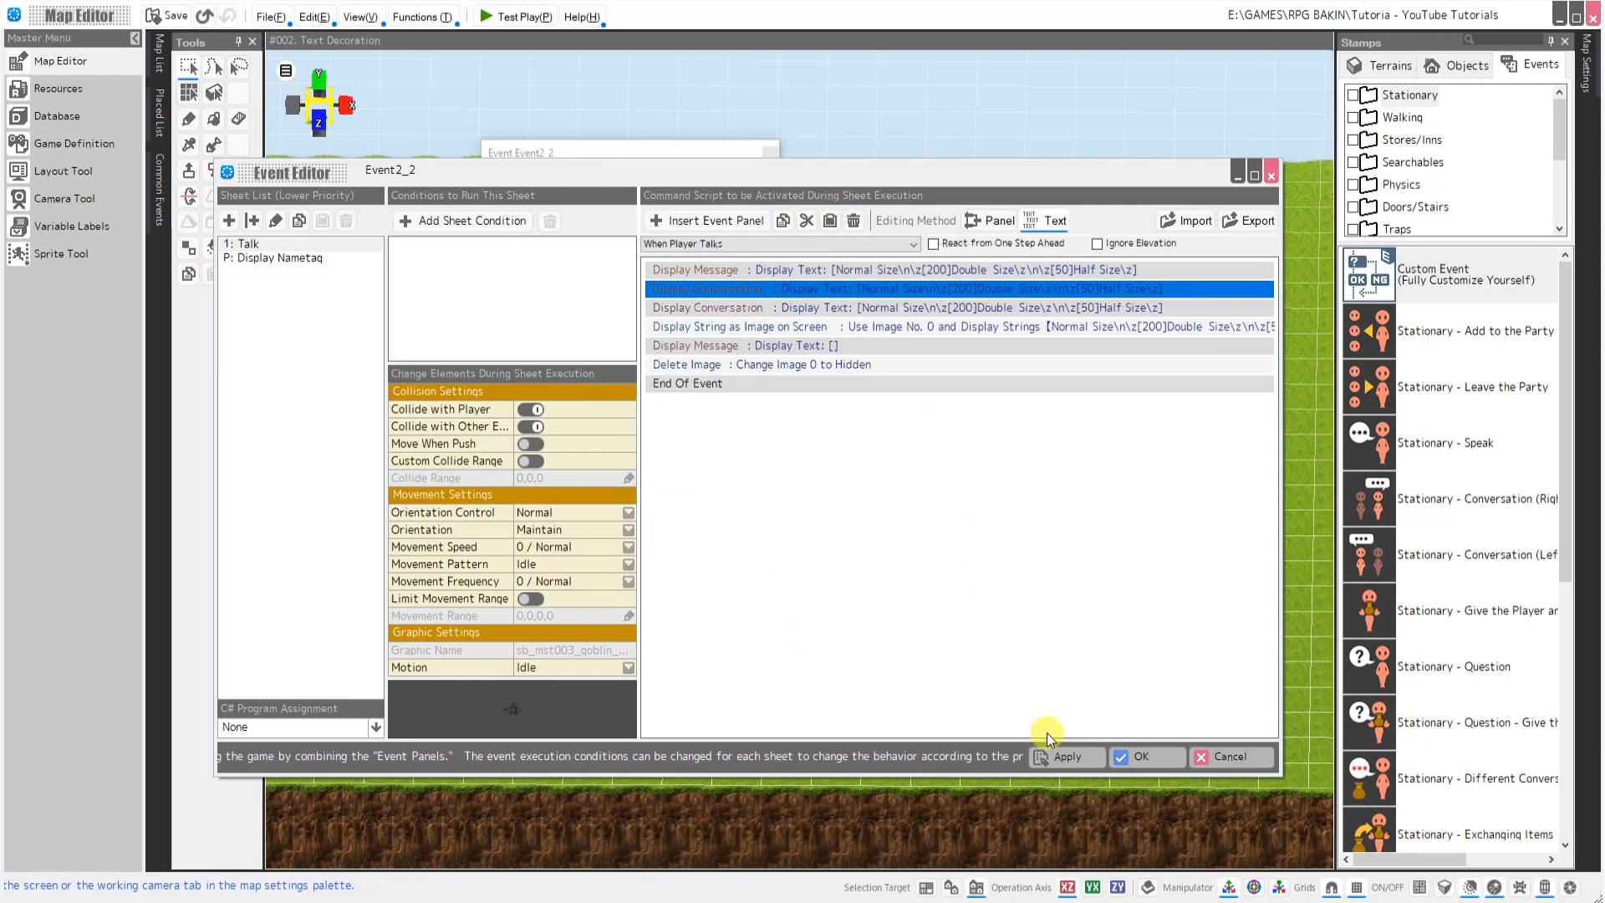
{"action": "left_click", "coordinate": [1138, 757]}
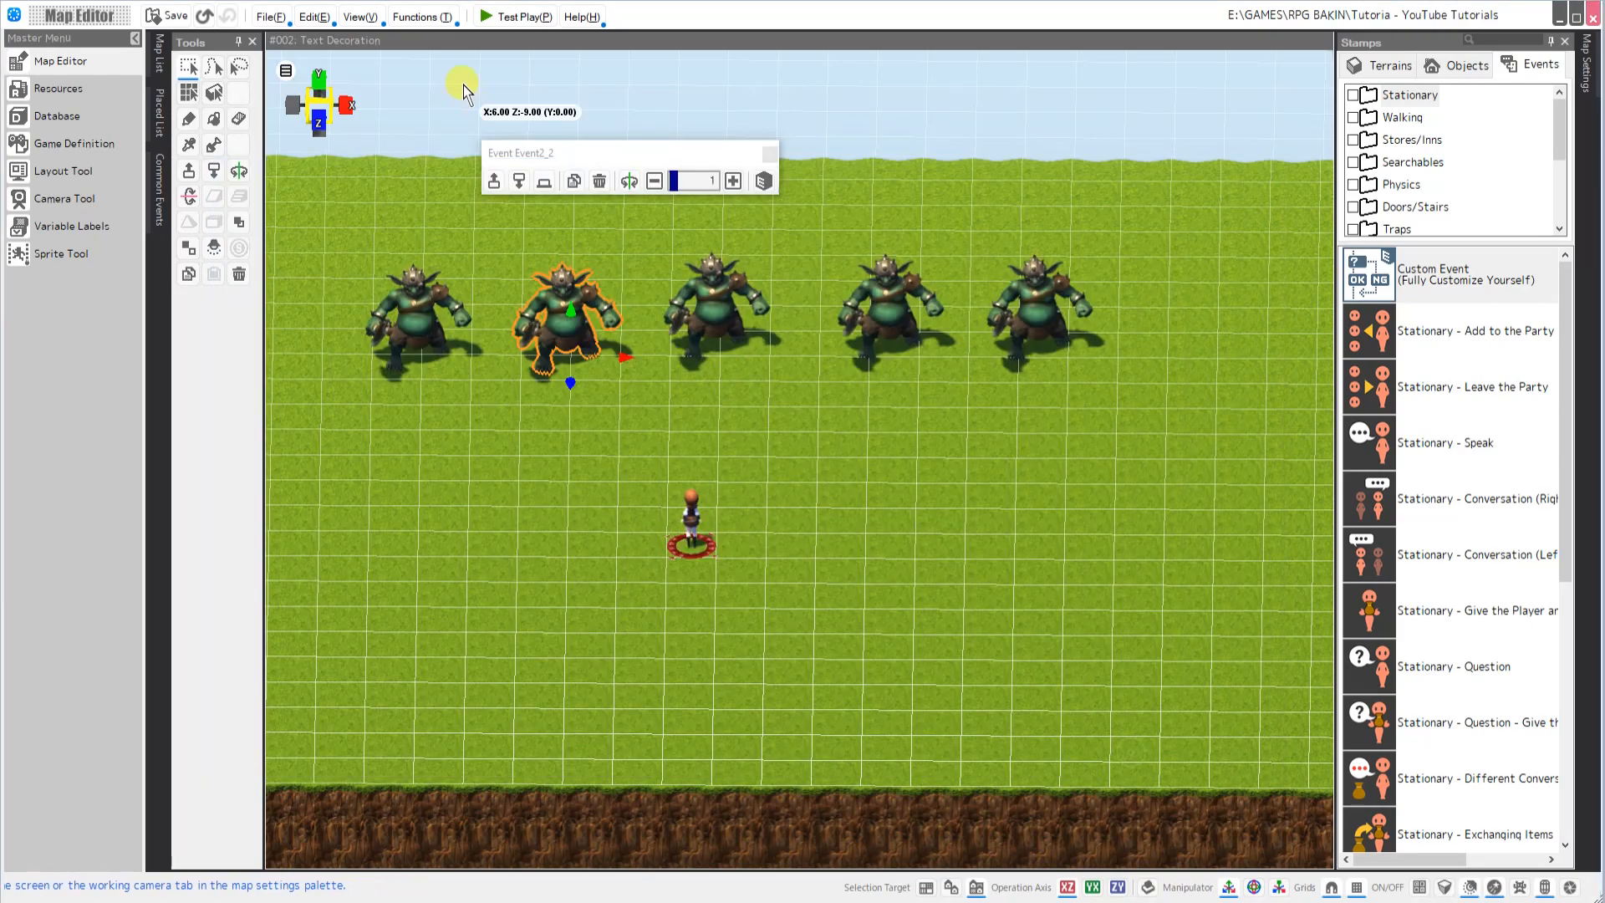
Launch a test play and walk the player character up to Goblin #2
{"action": "left_click", "coordinate": [480, 15]}
{"action": "key", "text": "Up"}
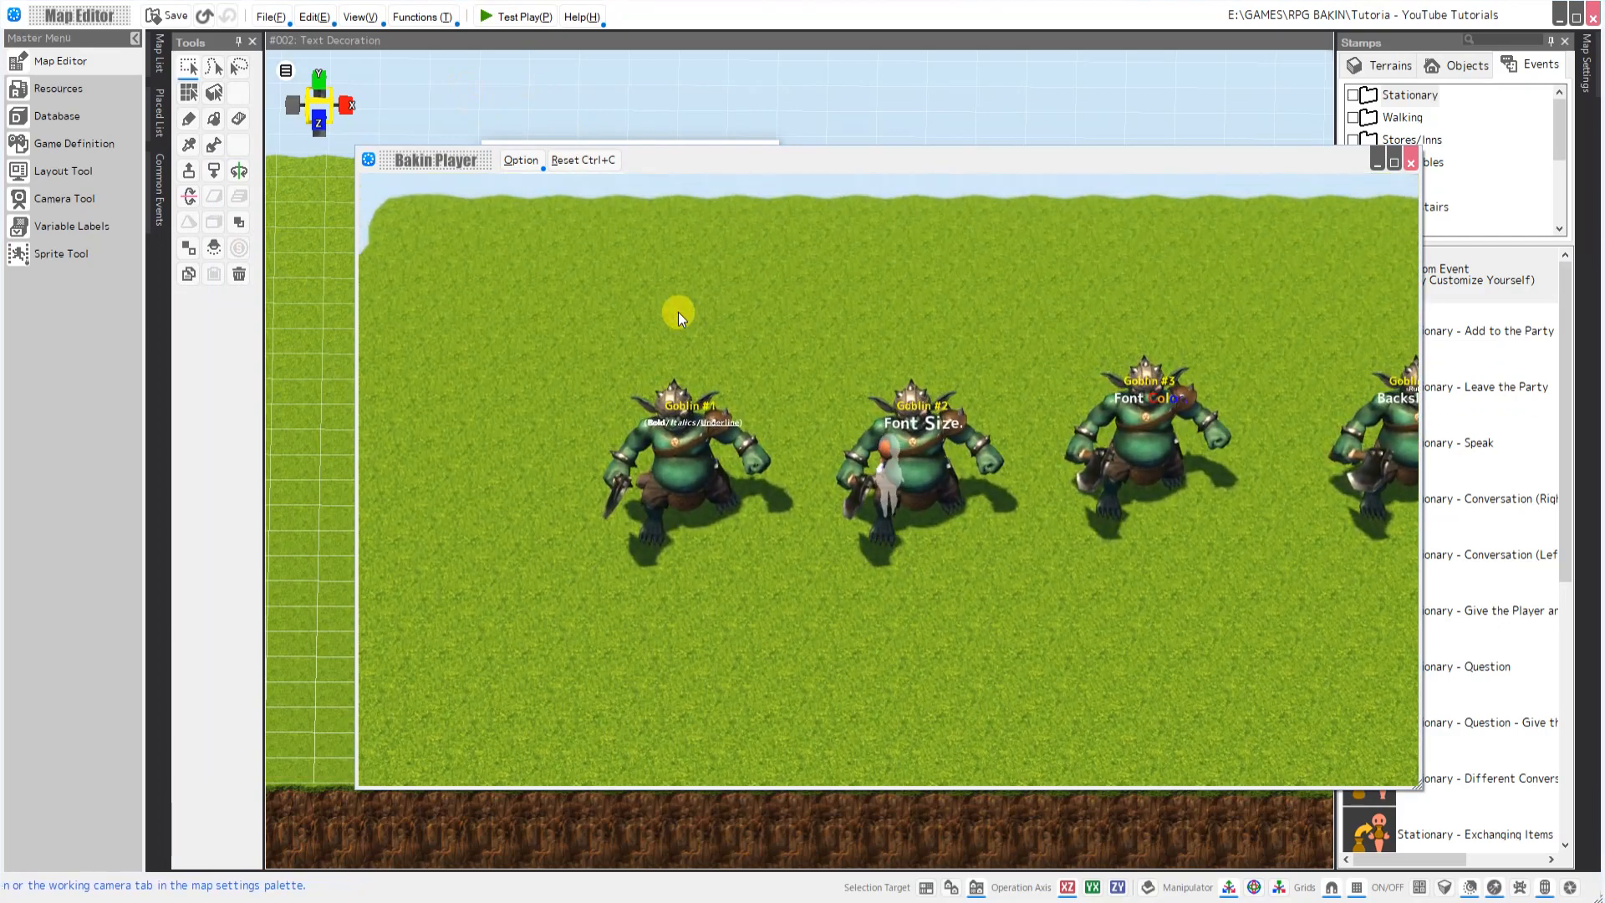
{"action": "key", "text": "Down"}
{"action": "key", "text": "Right"}
{"action": "key", "text": "Up"}
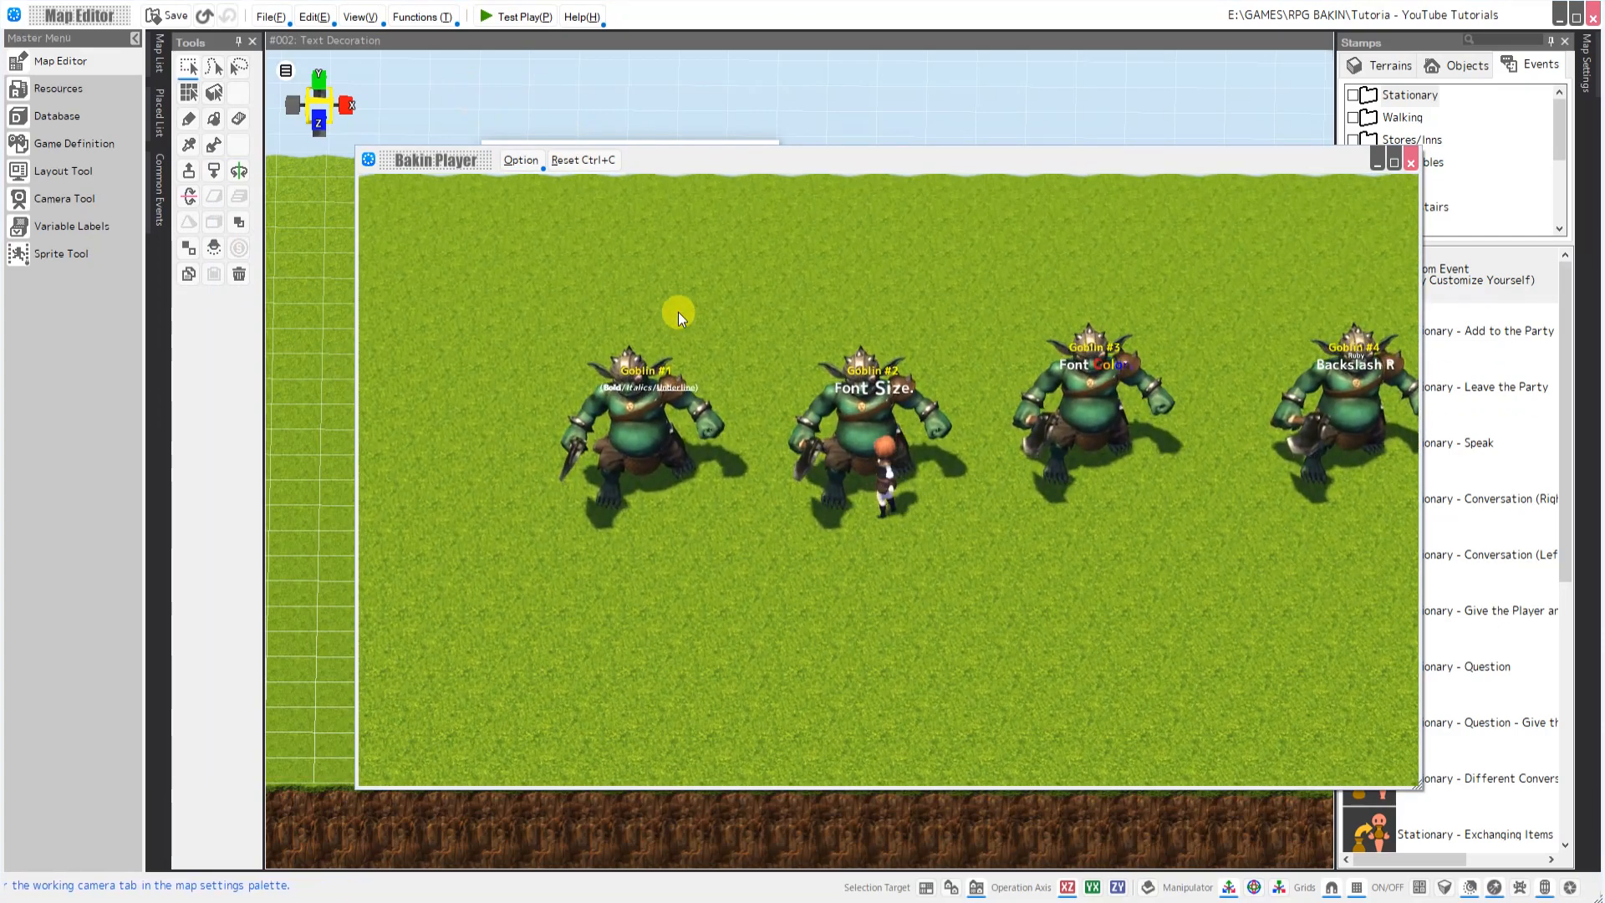
Talk to Goblin #2 and advance to its on-screen string image to check the font sizes, and close the test play
{"action": "key", "text": "Return"}
{"action": "key", "text": "Return"}
{"action": "key", "text": "Return"}
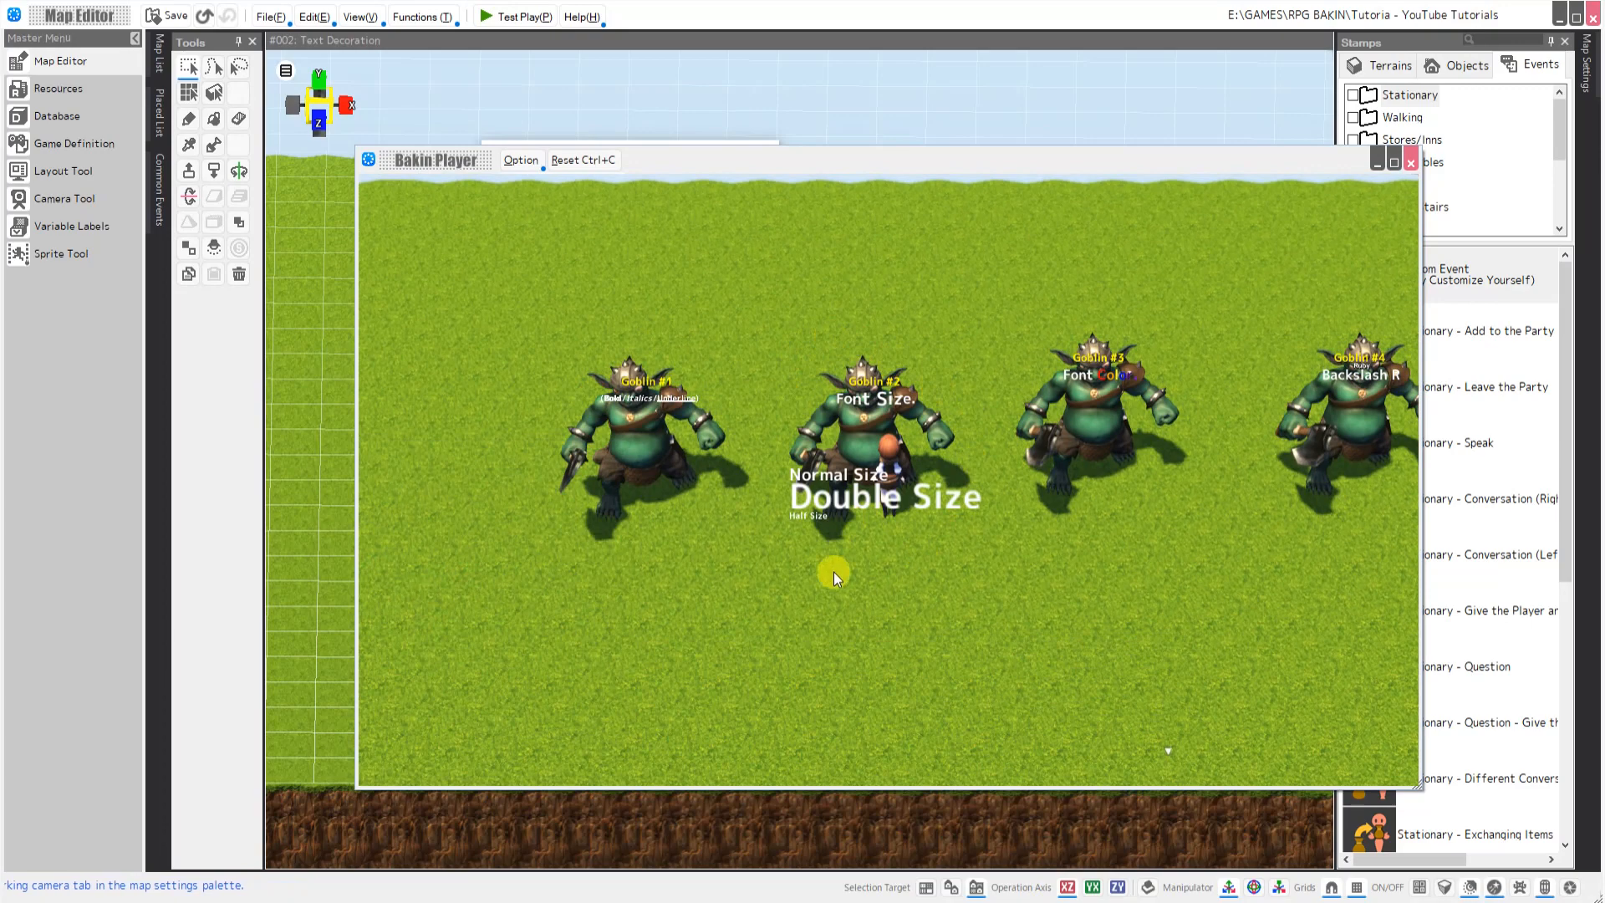
{"action": "left_click", "coordinate": [1411, 162]}
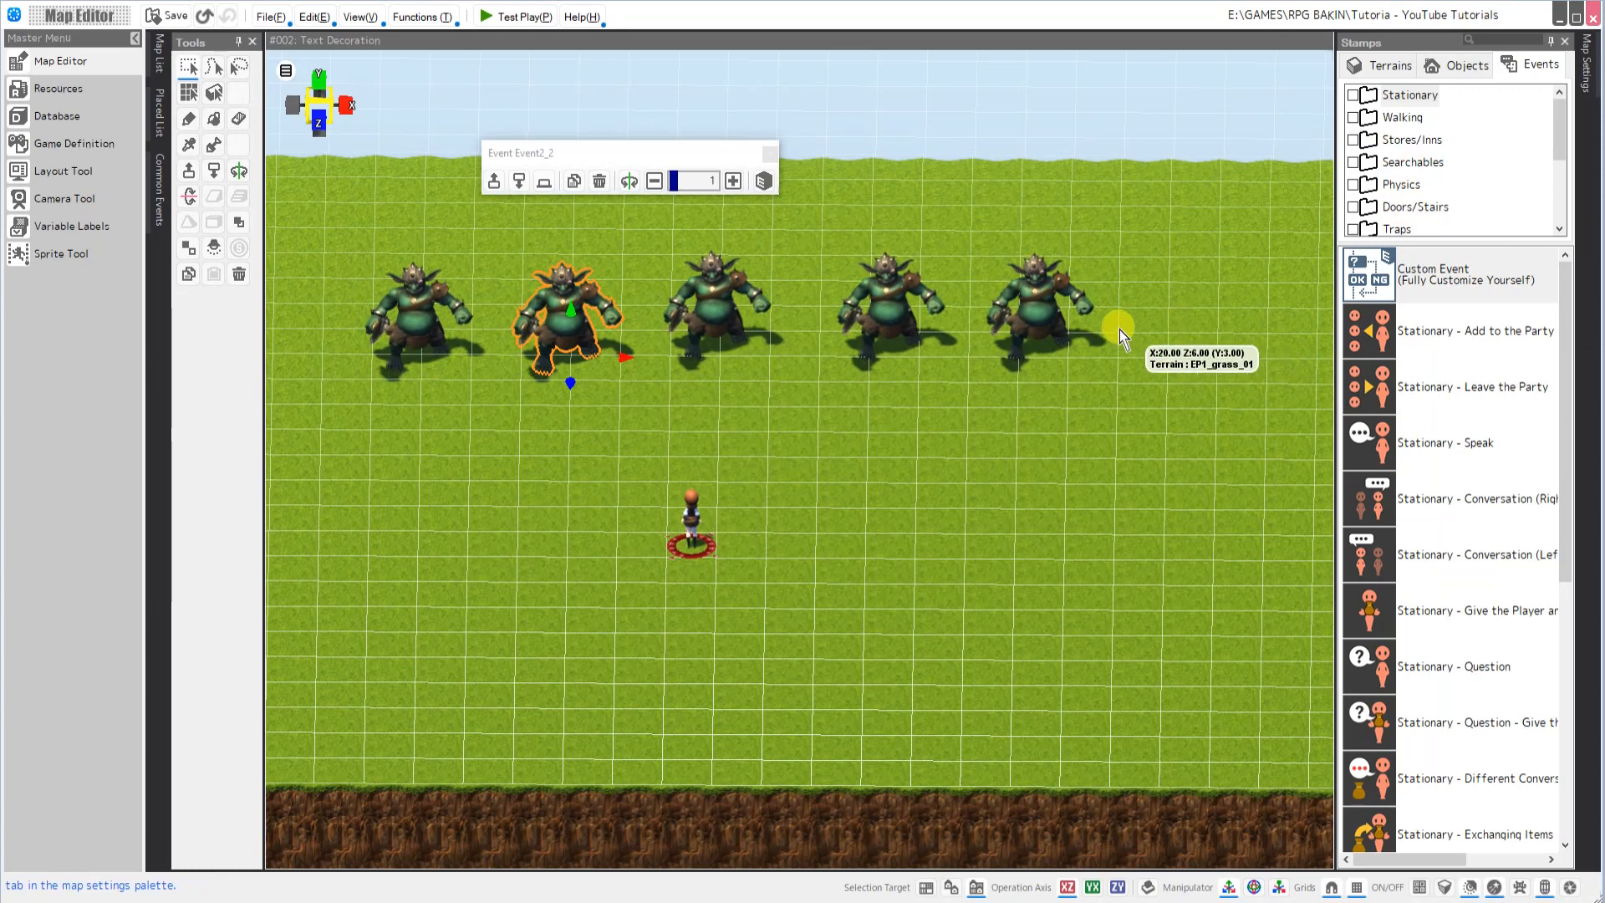
Open the third goblin's event script and examine the \c font color codes in its Display Message text
{"action": "right_click", "coordinate": [717, 310]}
{"action": "left_click", "coordinate": [790, 324]}
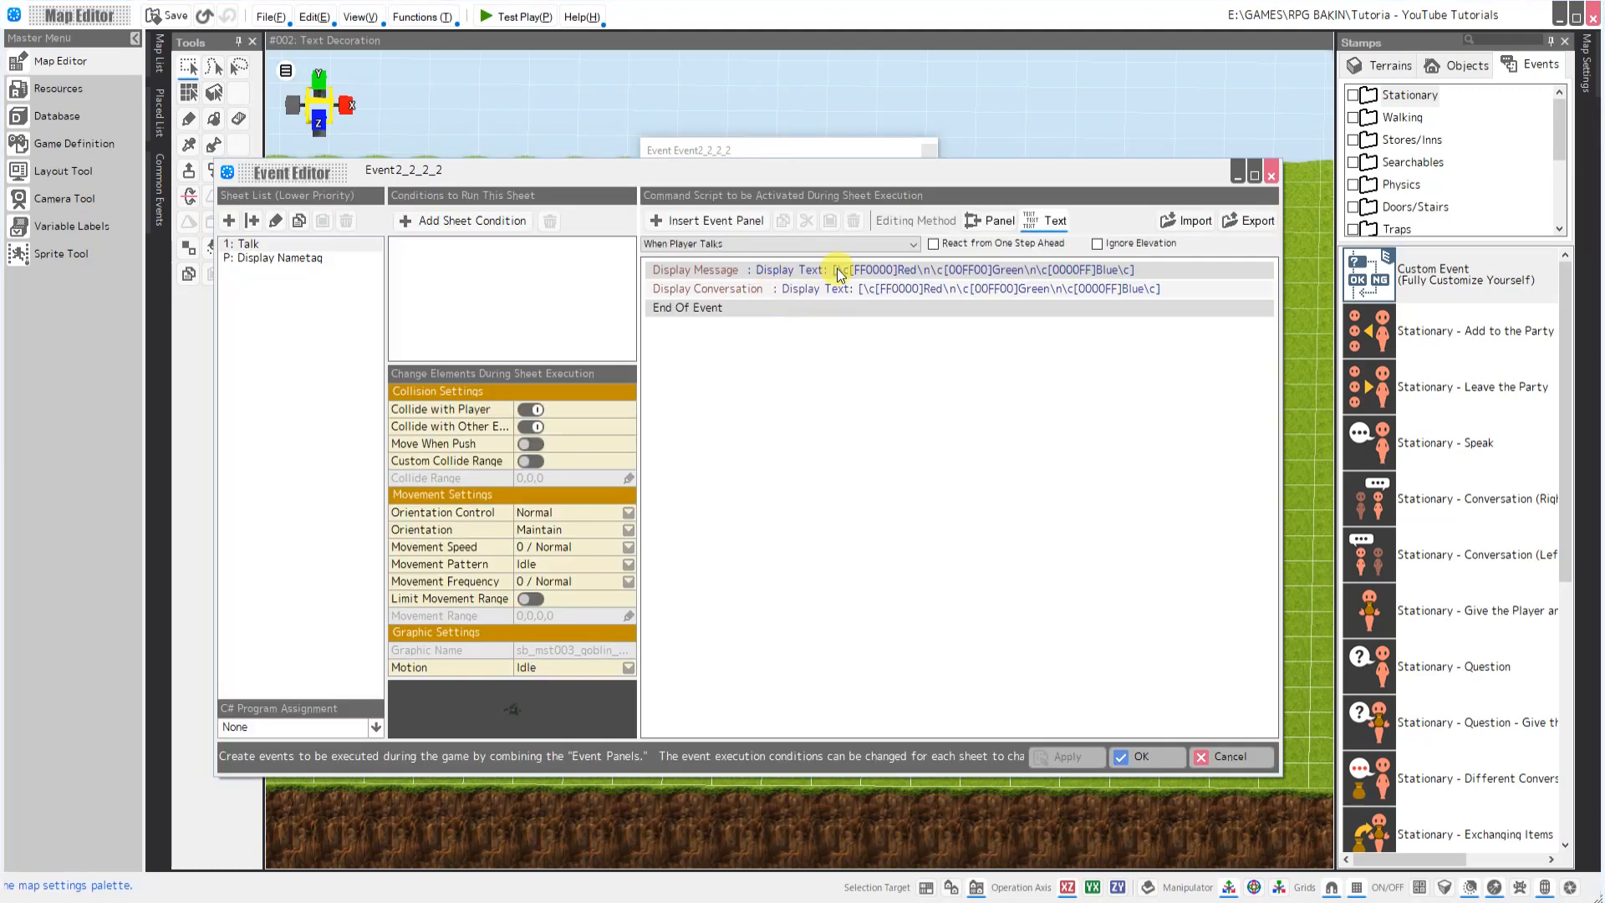
{"action": "double_click", "coordinate": [839, 274]}
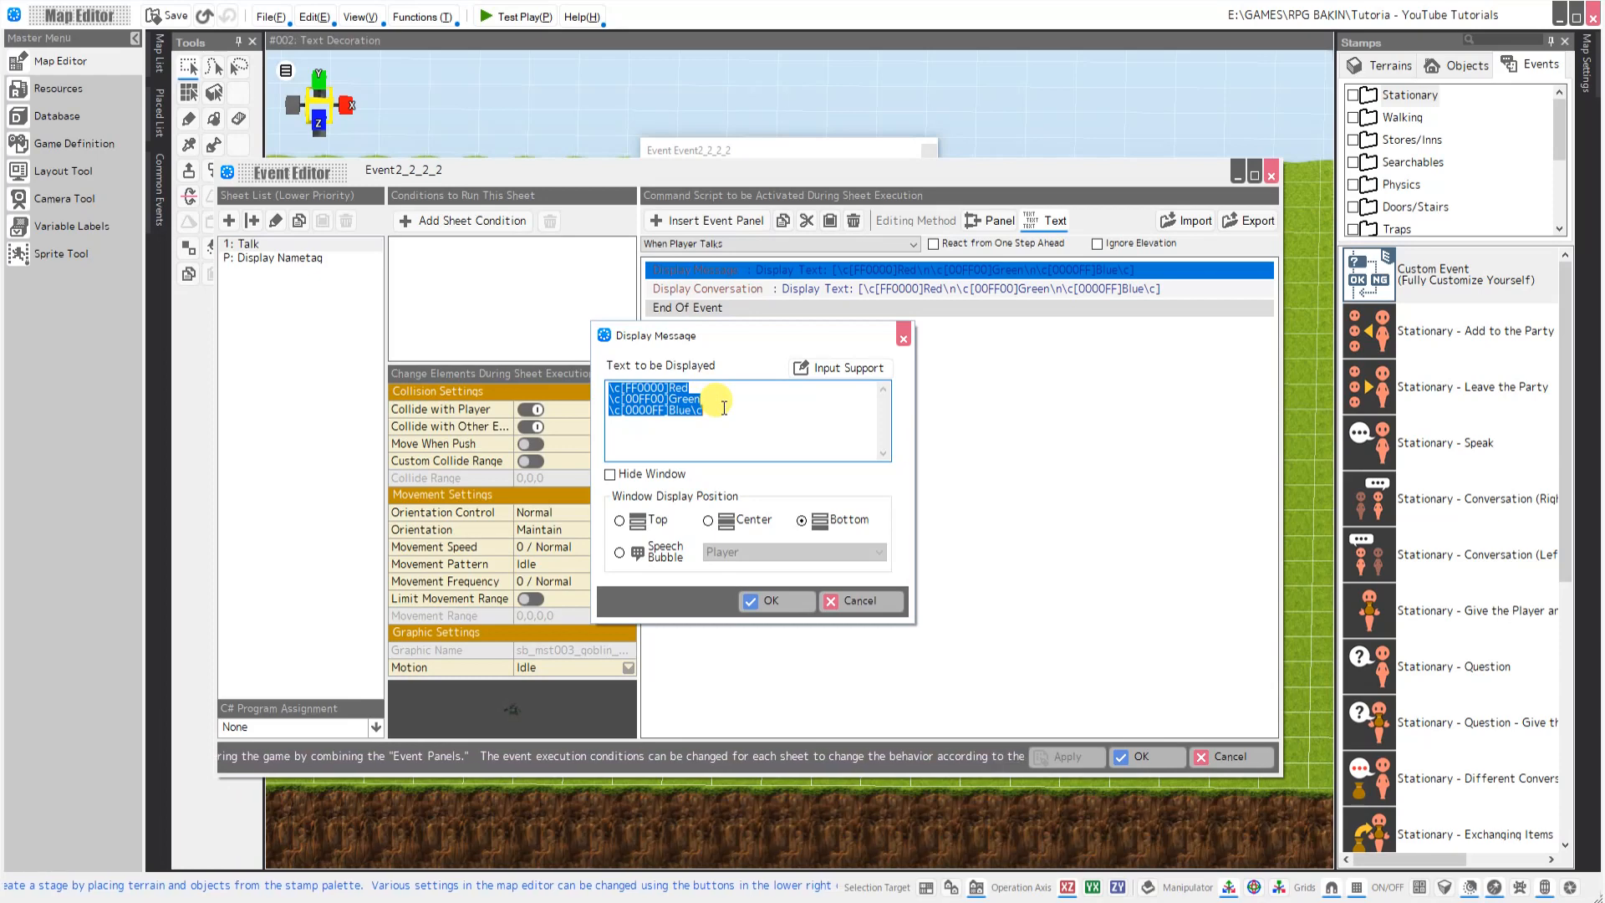
{"action": "left_click", "coordinate": [622, 387]}
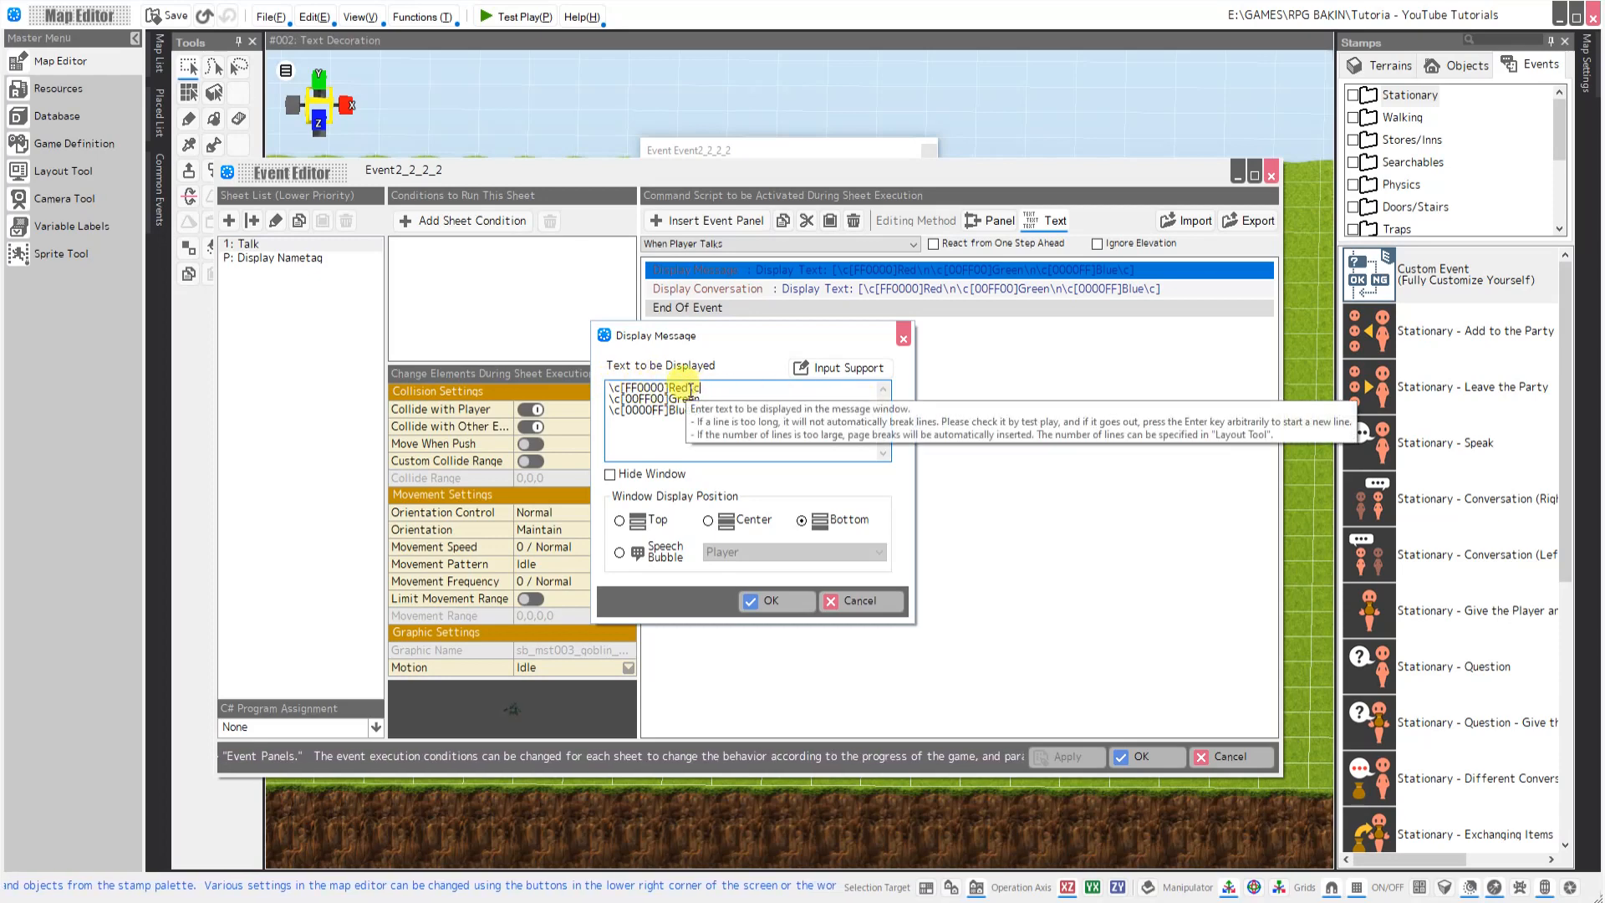
Try an extra line of uncolored filler text below the Blue line in the Display Message, and discard the edit
{"action": "left_click_drag", "start_coordinate": [690, 388], "coordinate": [702, 388]}
{"action": "key", "text": "BackSpace"}
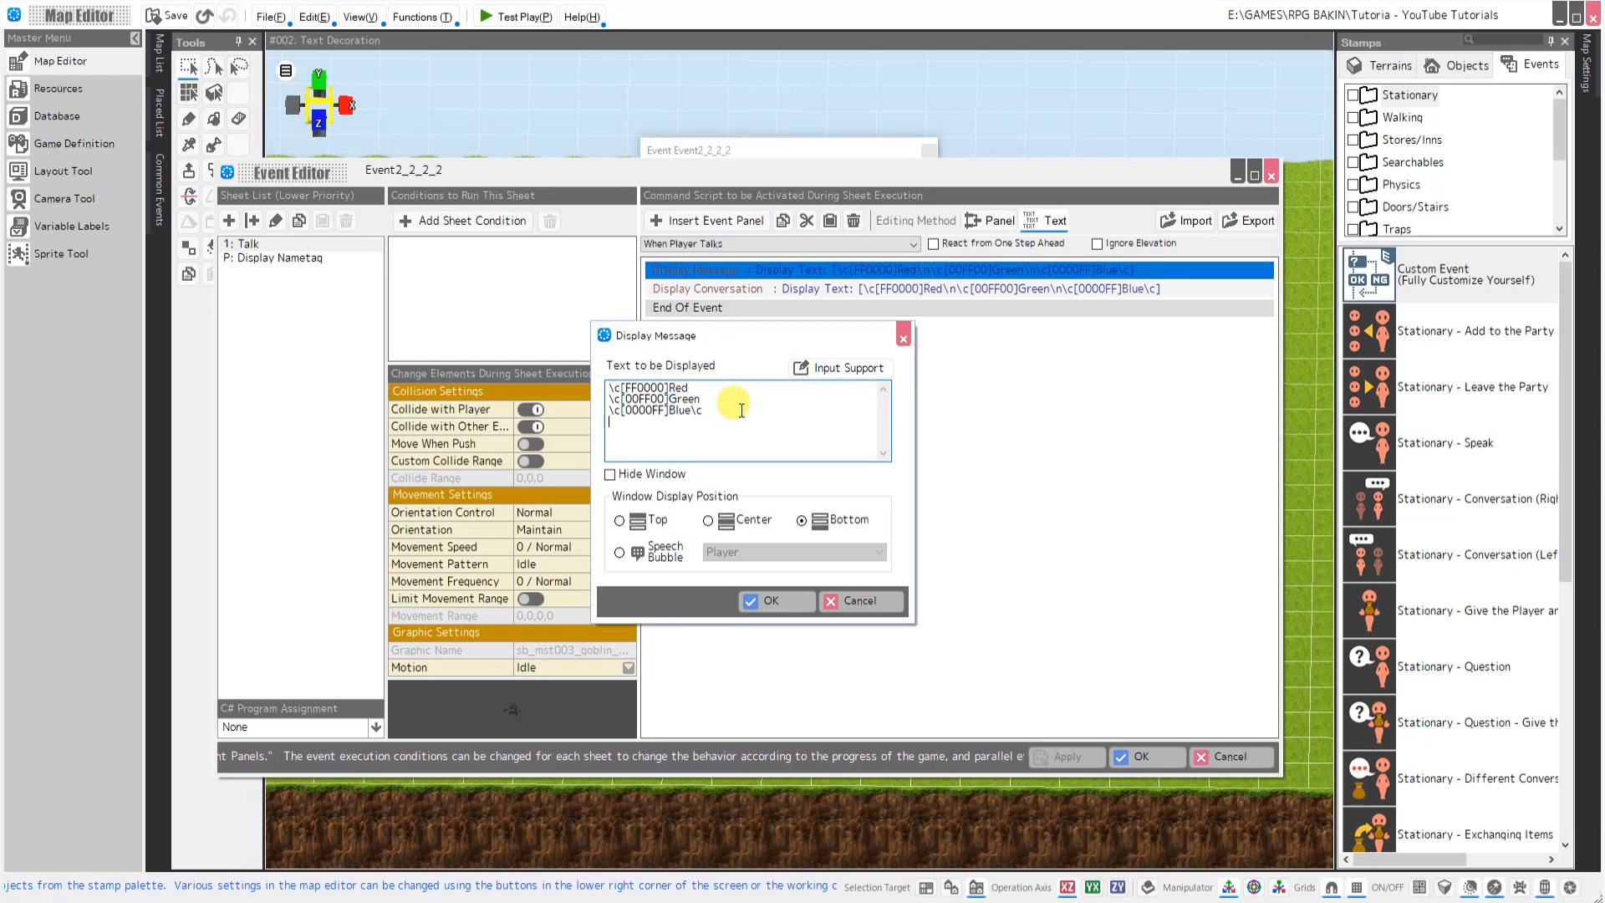
{"action": "type", "text": "fsdfsdfsdfsd"}
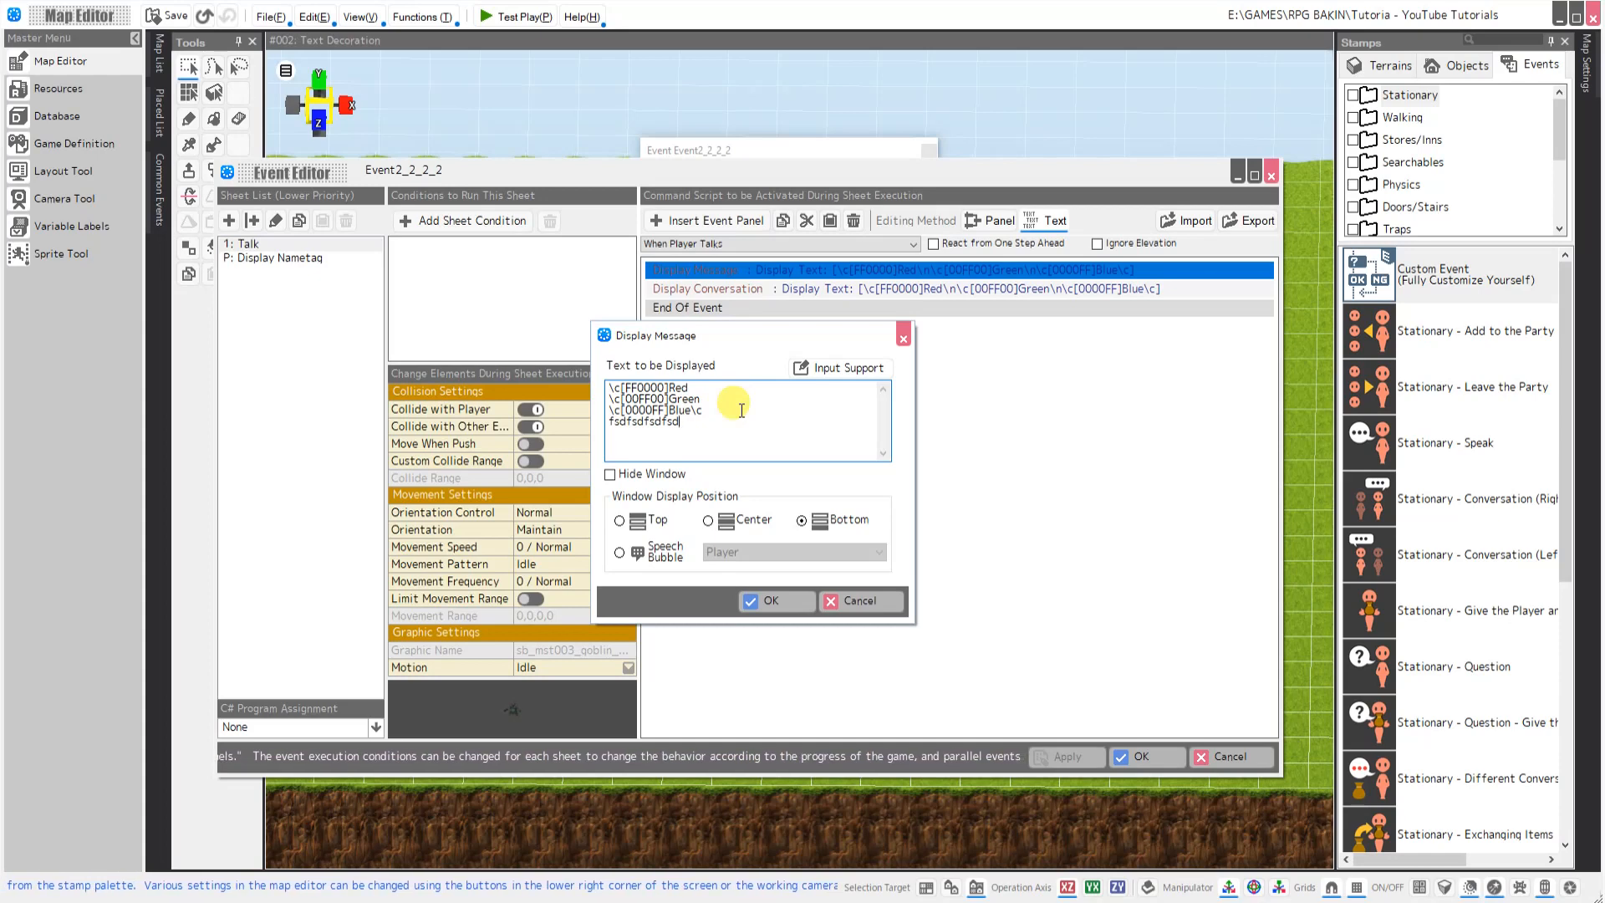
{"action": "left_click", "coordinate": [861, 600]}
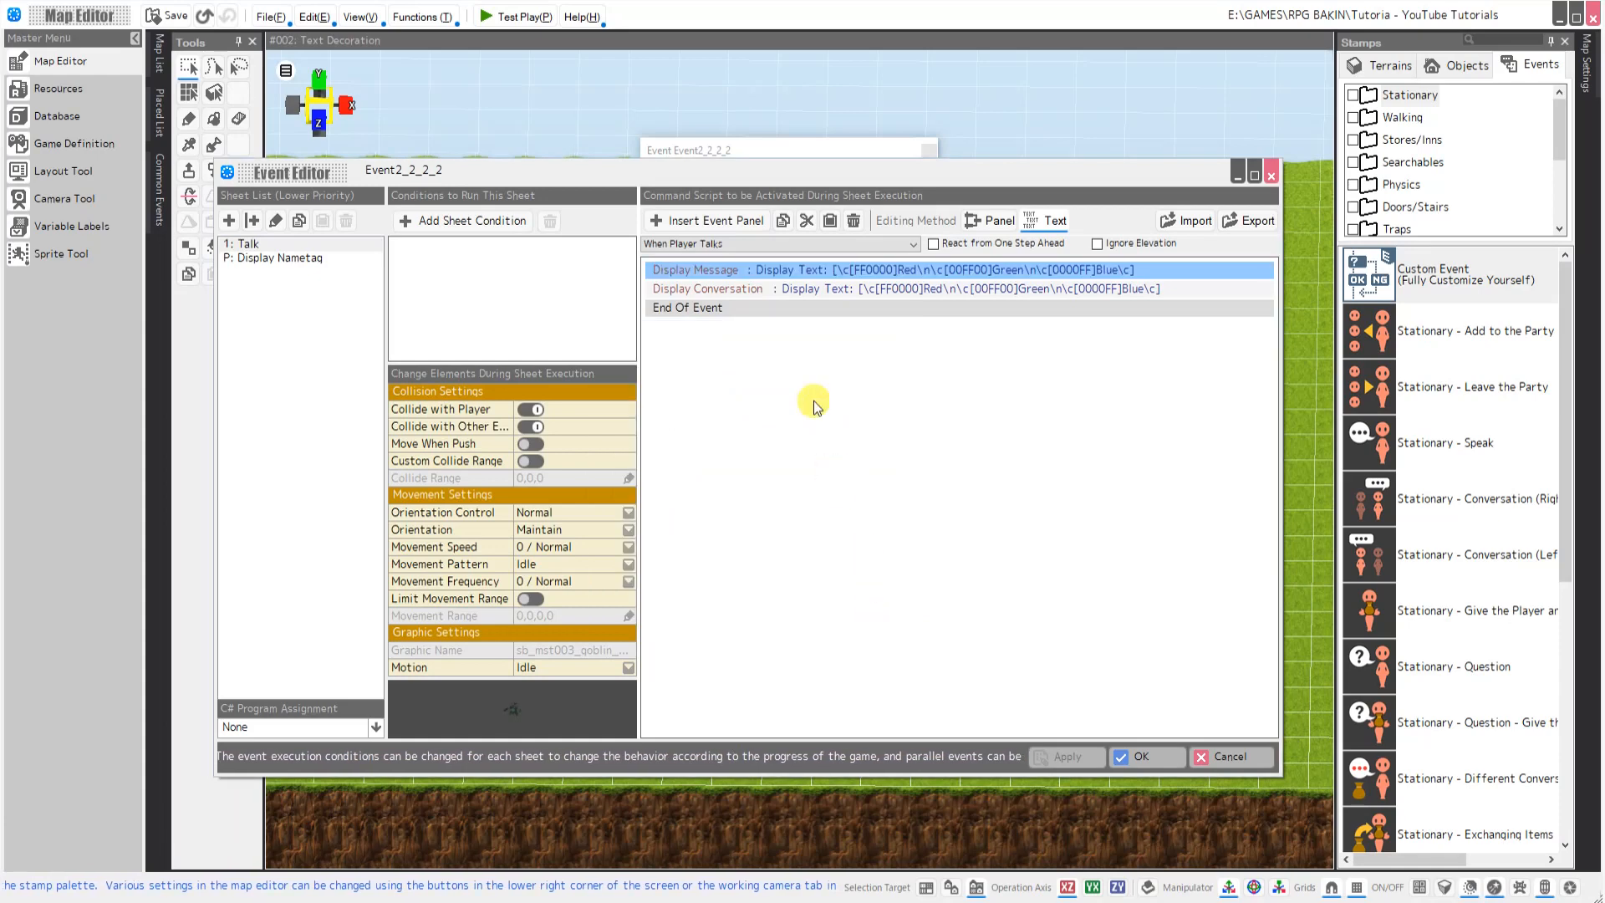
{"action": "left_click", "coordinate": [776, 318]}
{"action": "left_click", "coordinate": [830, 220]}
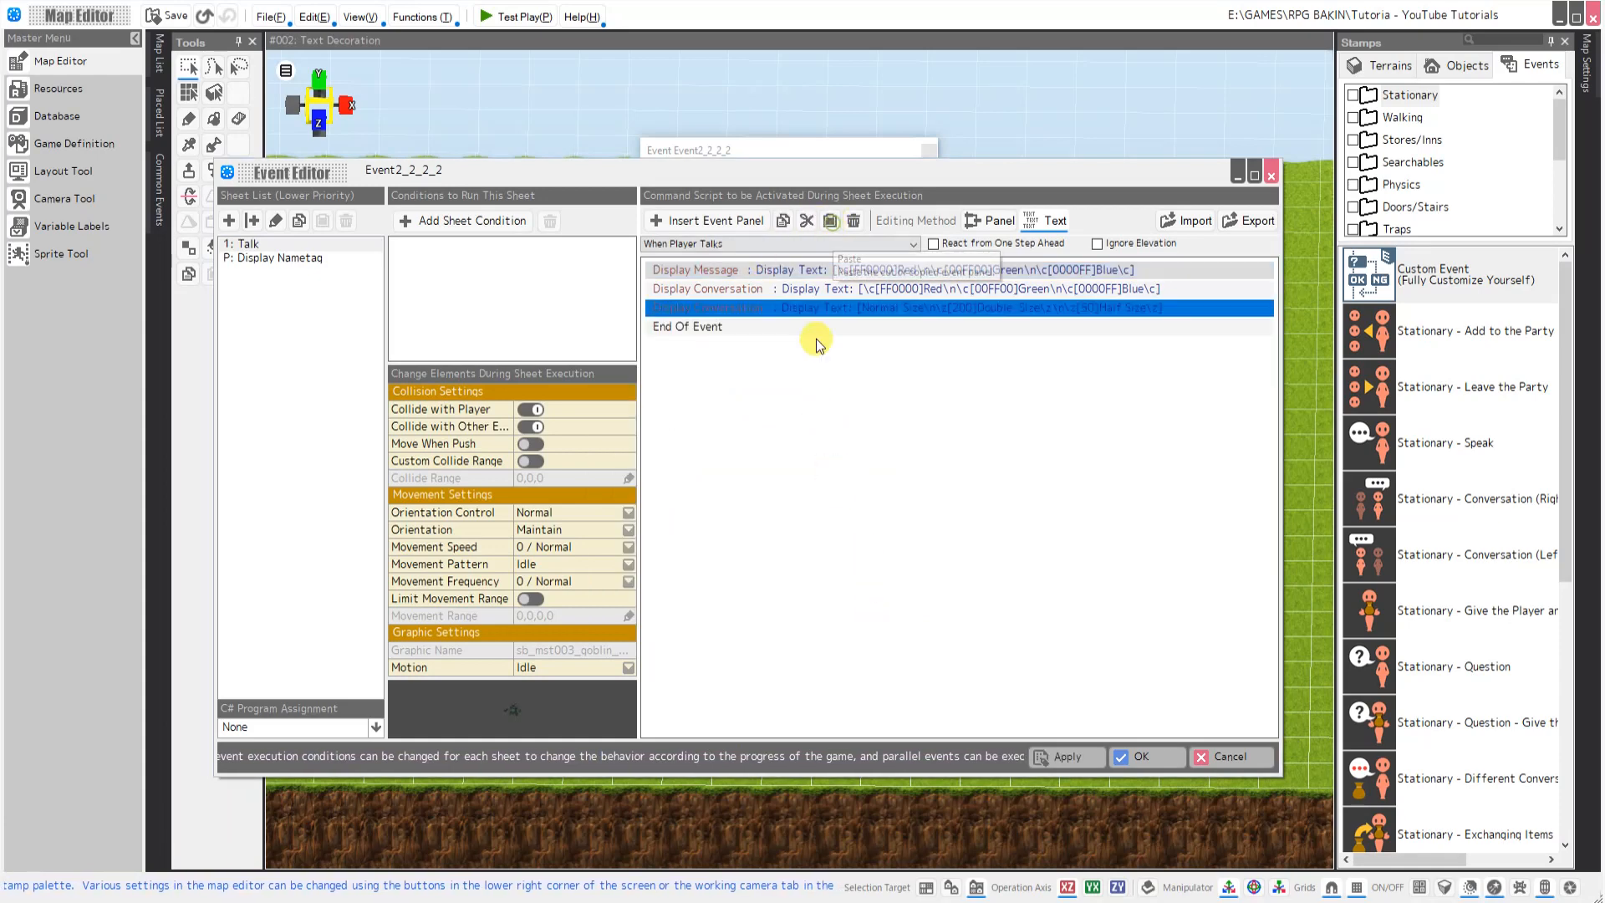
{"action": "left_click", "coordinate": [1227, 753]}
{"action": "left_click", "coordinate": [833, 521]}
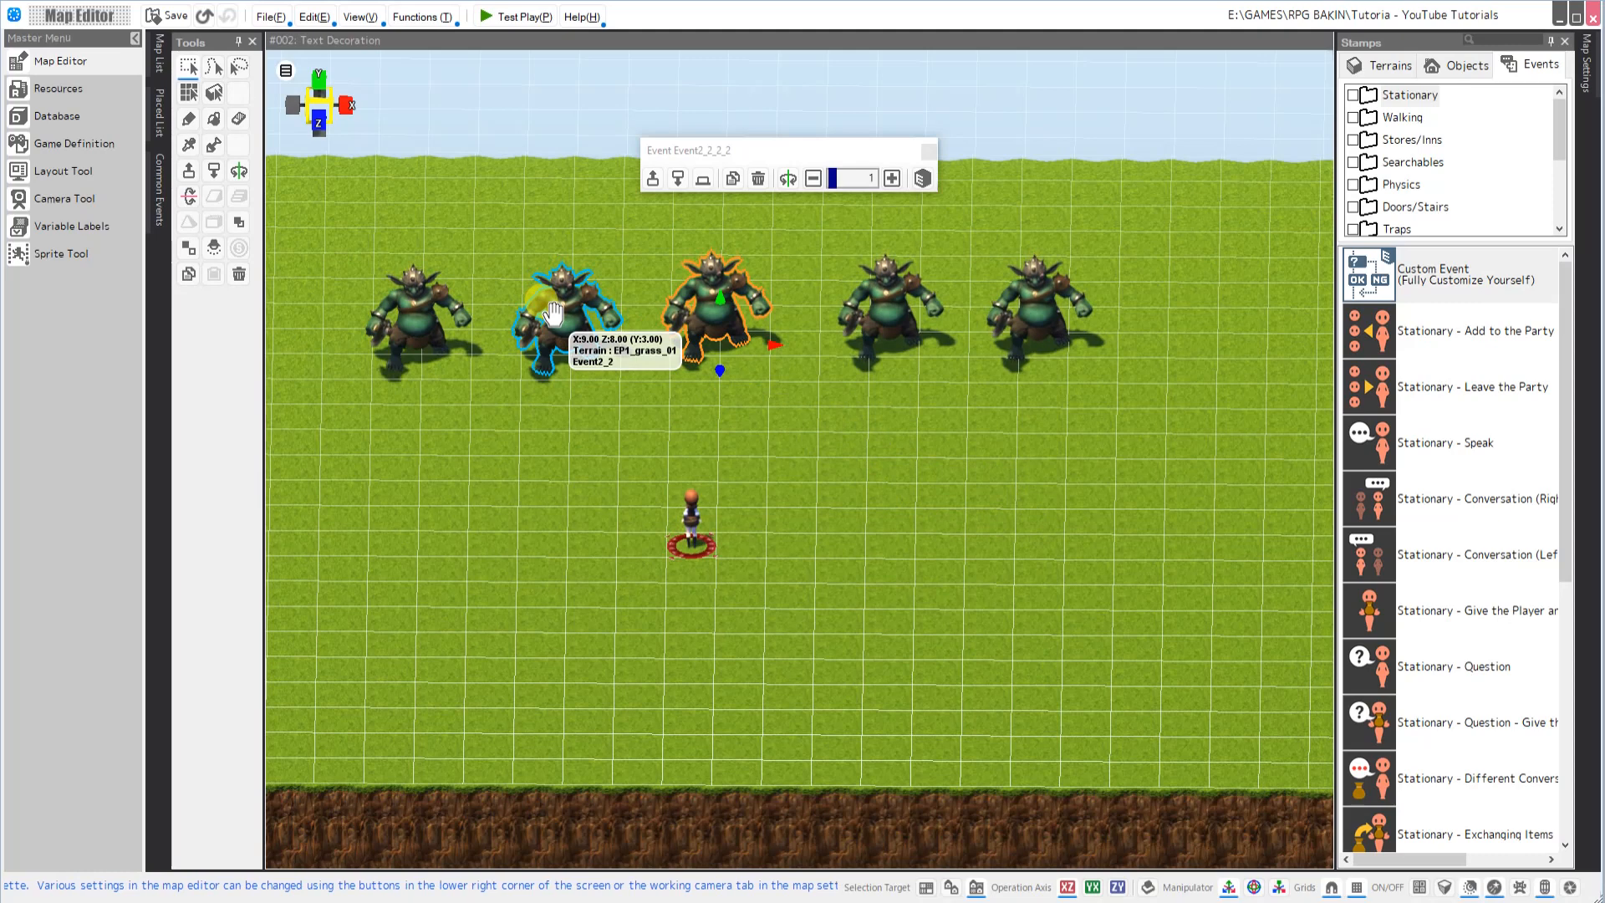
Copy Display String as Image on Screen, the empty Display Message and Delete Image from the second goblin's event, and close it
{"action": "right_click", "coordinate": [553, 312]}
{"action": "left_click", "coordinate": [629, 333]}
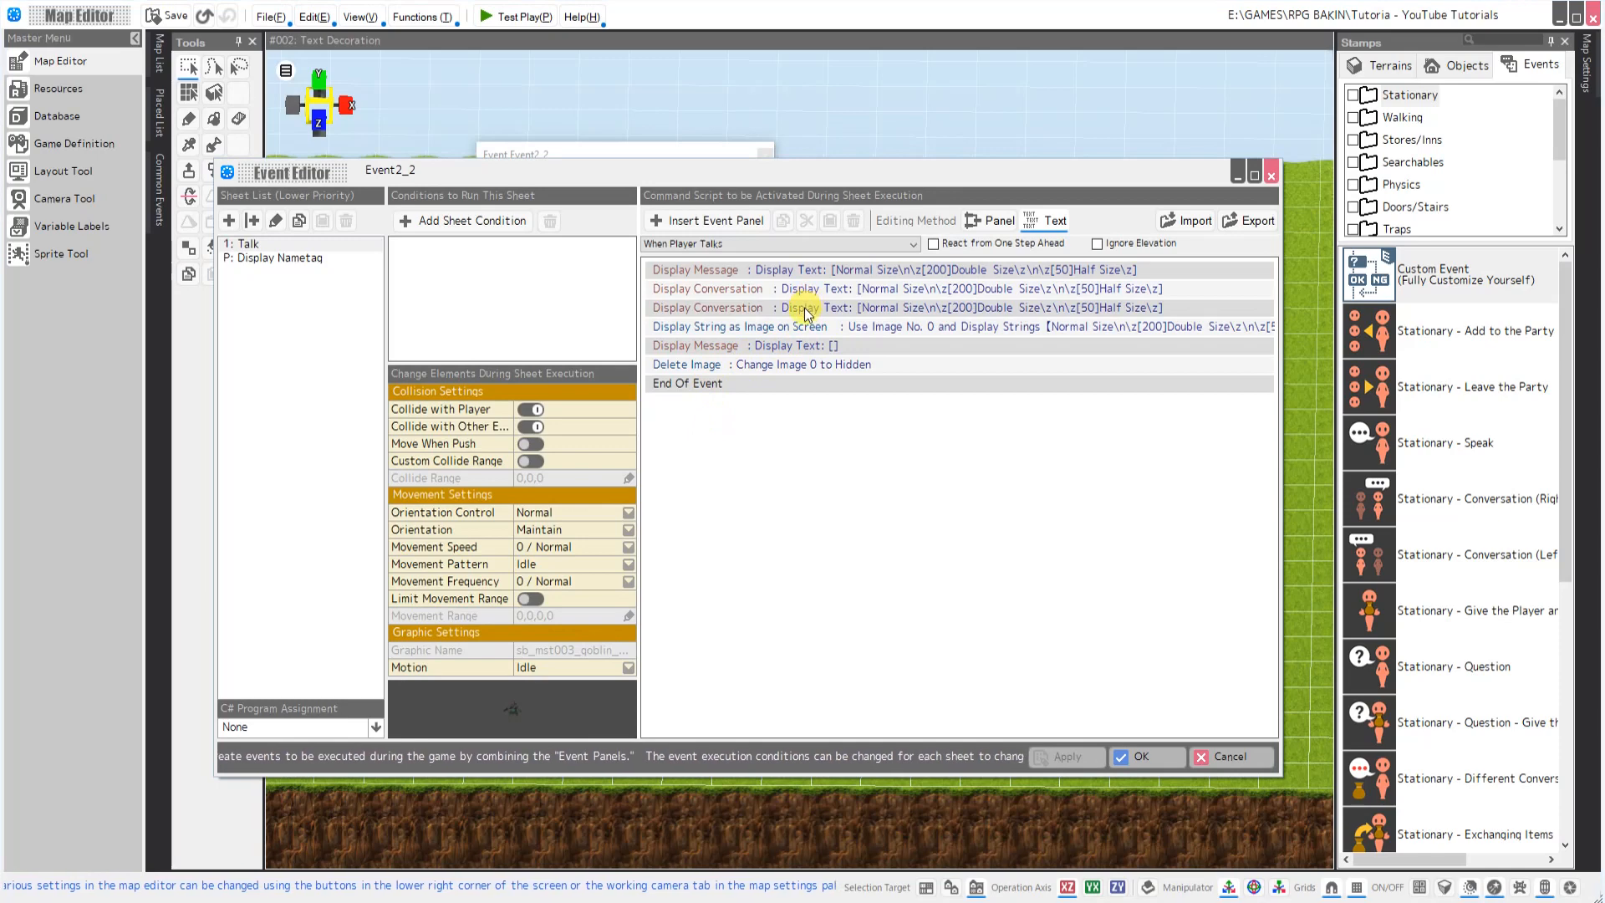
{"action": "left_click", "coordinate": [798, 327]}
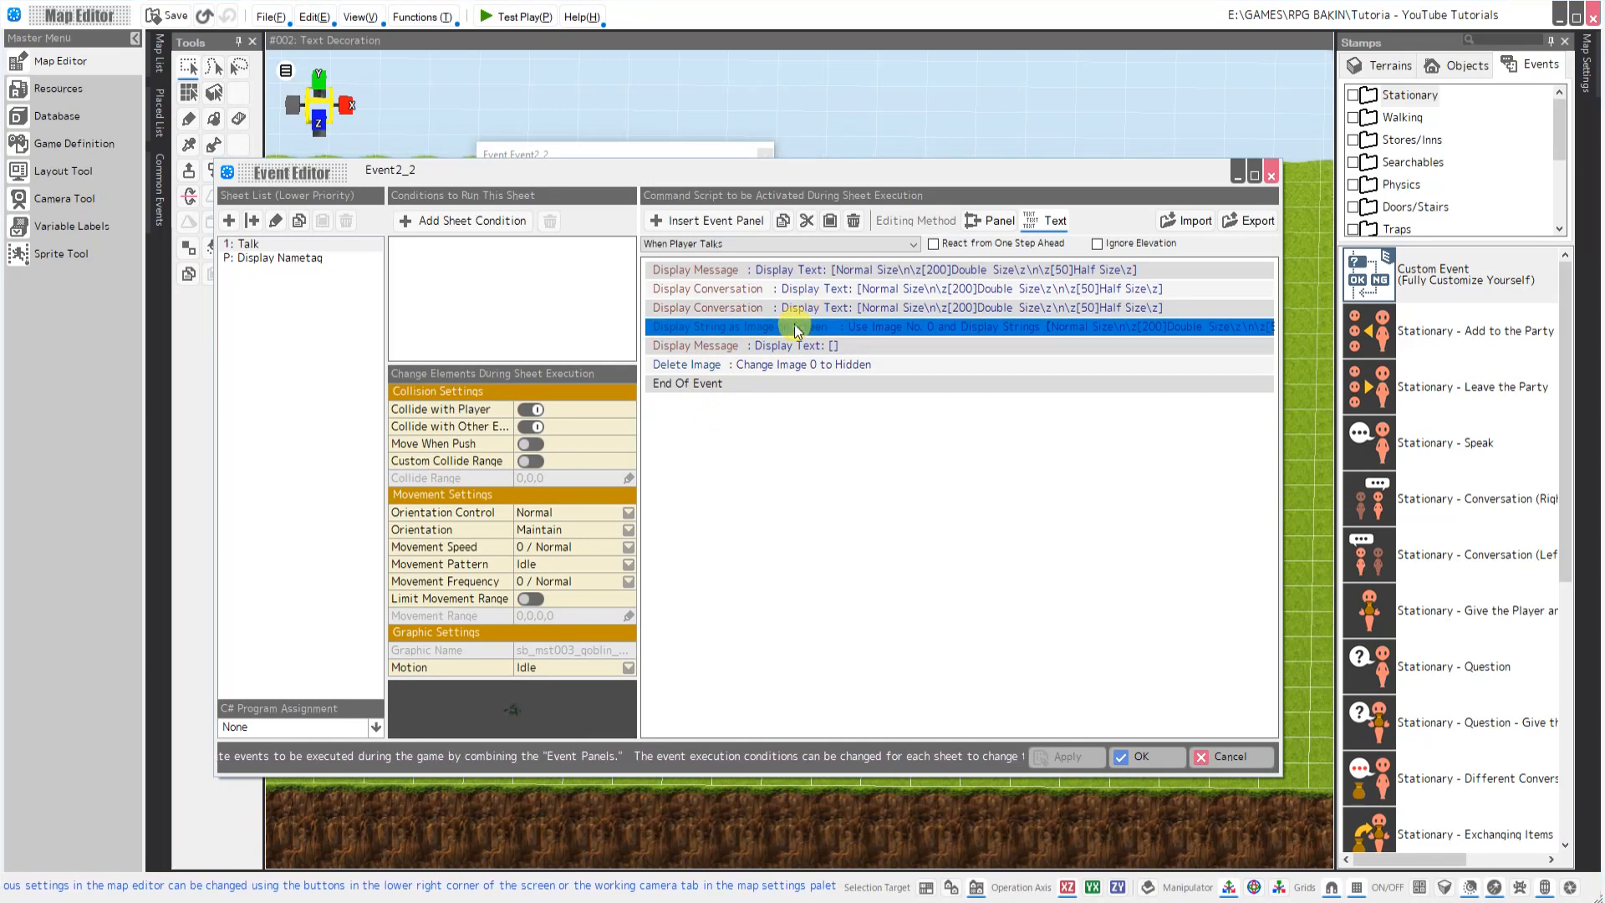
{"action": "left_click", "coordinate": [786, 366], "text": "shift"}
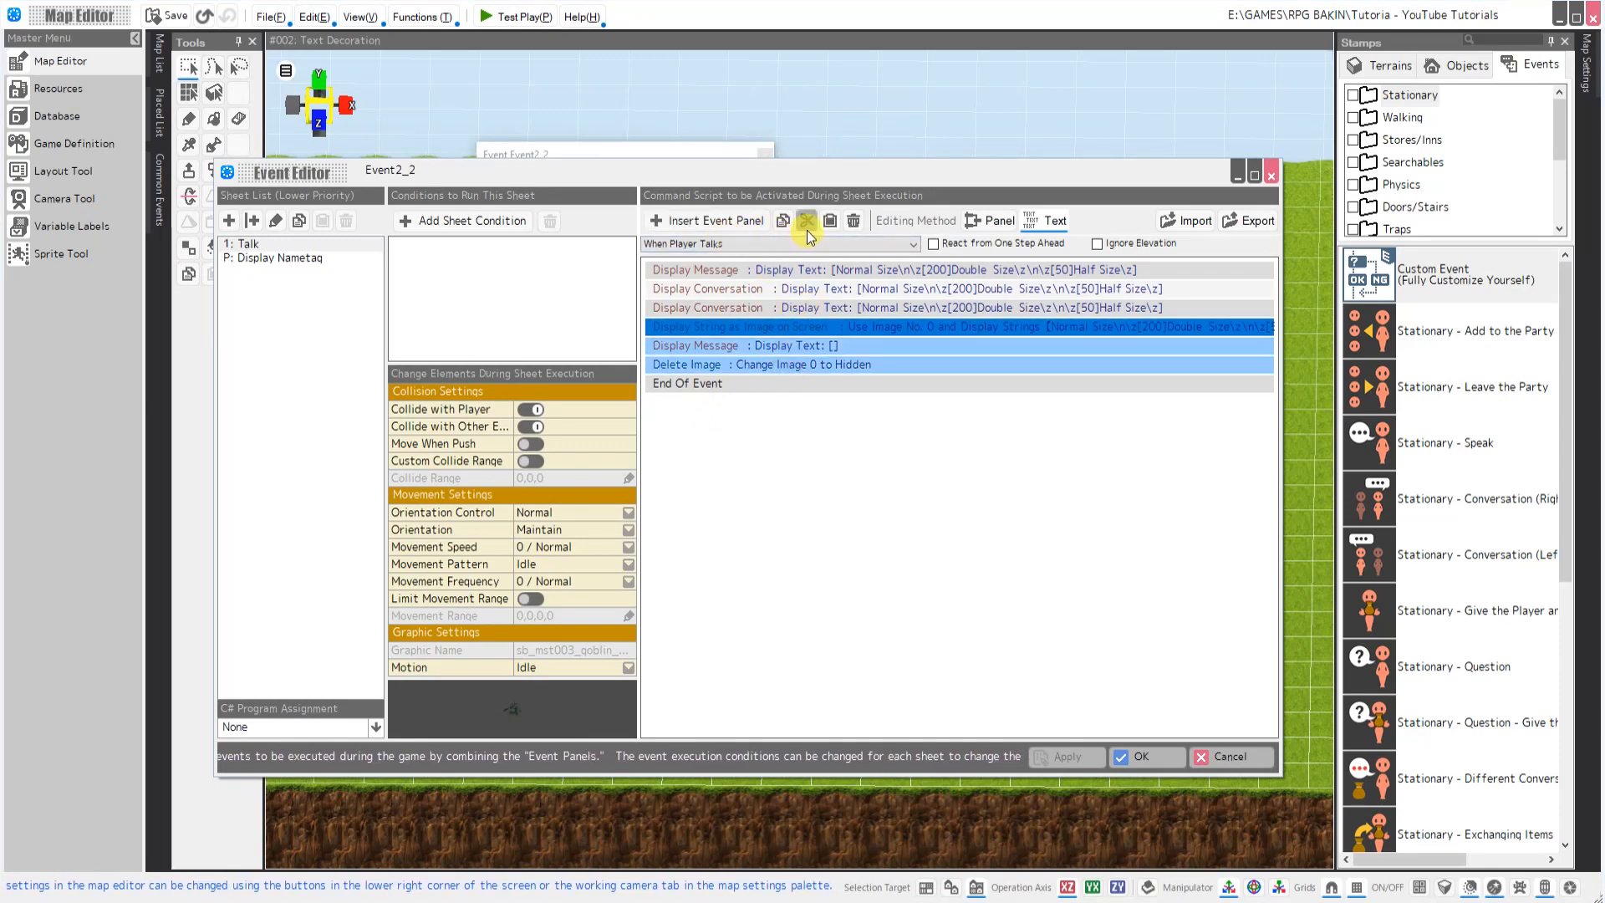
{"action": "left_click", "coordinate": [1138, 757]}
Paste the three copied commands at the end of the third goblin's event script
{"action": "right_click", "coordinate": [712, 317]}
{"action": "left_click", "coordinate": [770, 327]}
{"action": "left_click", "coordinate": [760, 309]}
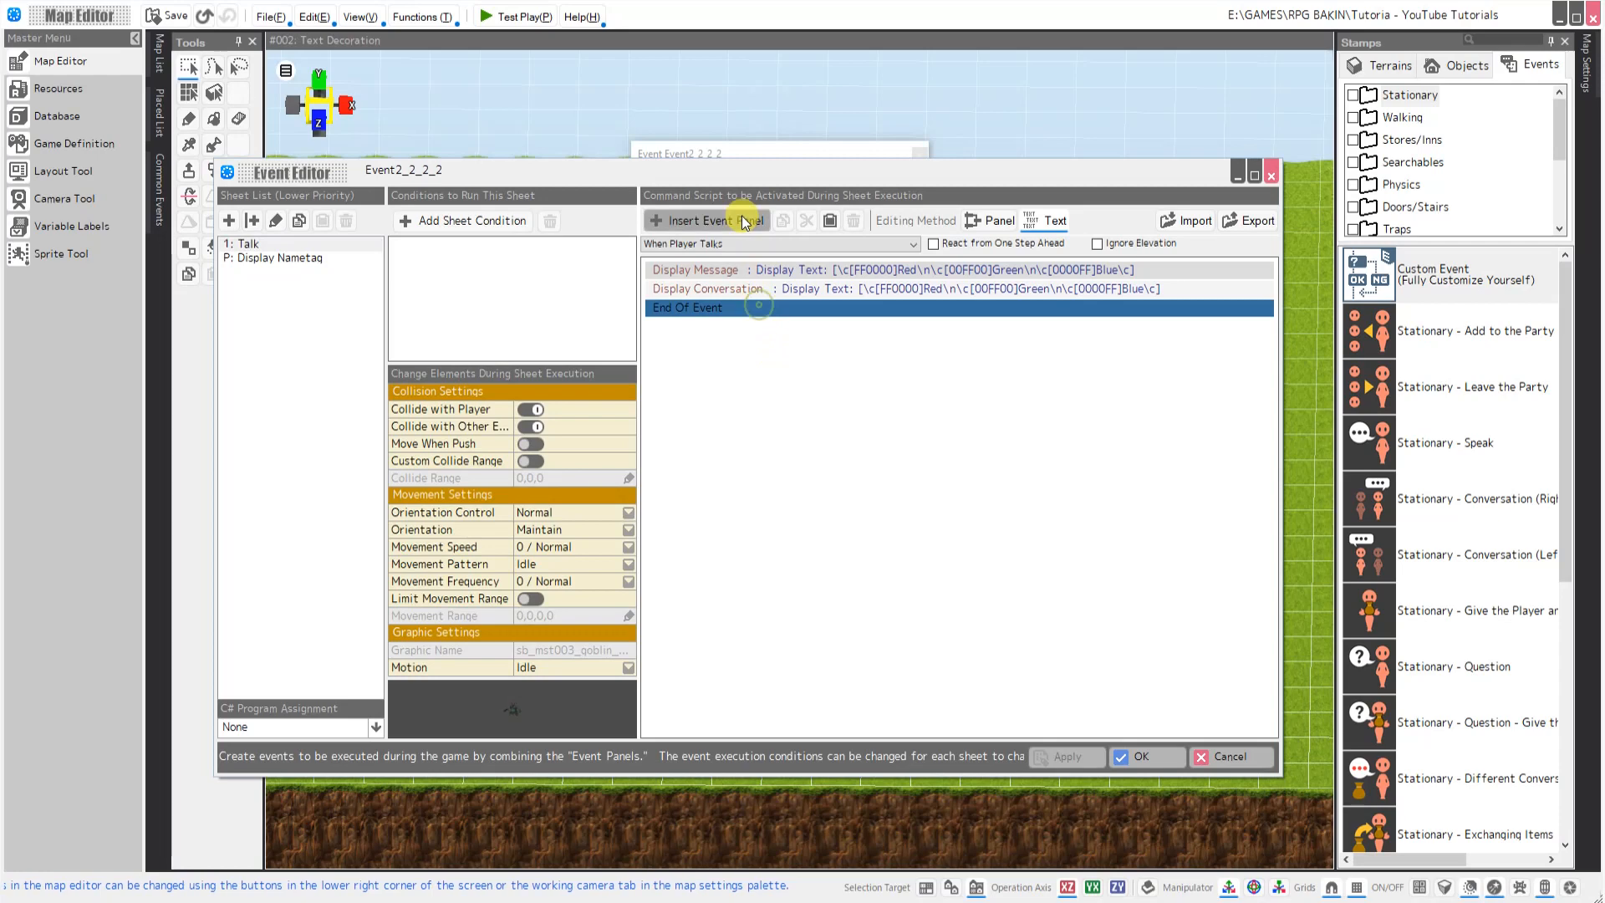
{"action": "left_click", "coordinate": [830, 220]}
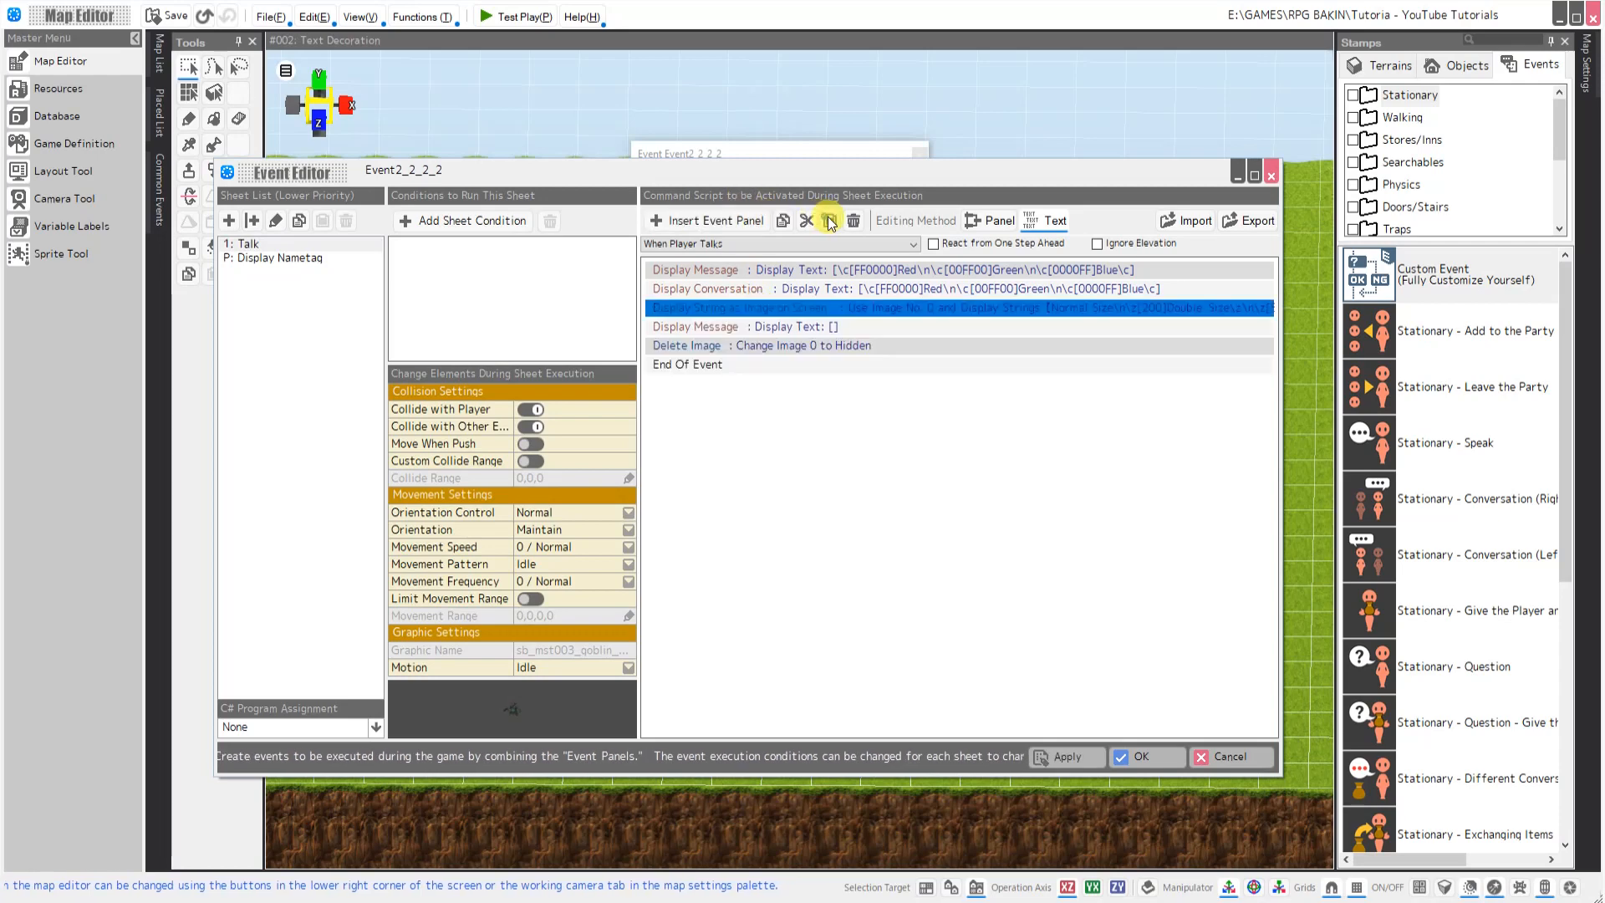
Replace the string in Display String as Image on Screen with the color-coded text copied from Display Conversation, and save the event
{"action": "double_click", "coordinate": [833, 288]}
{"action": "key", "text": "ctrl+c"}
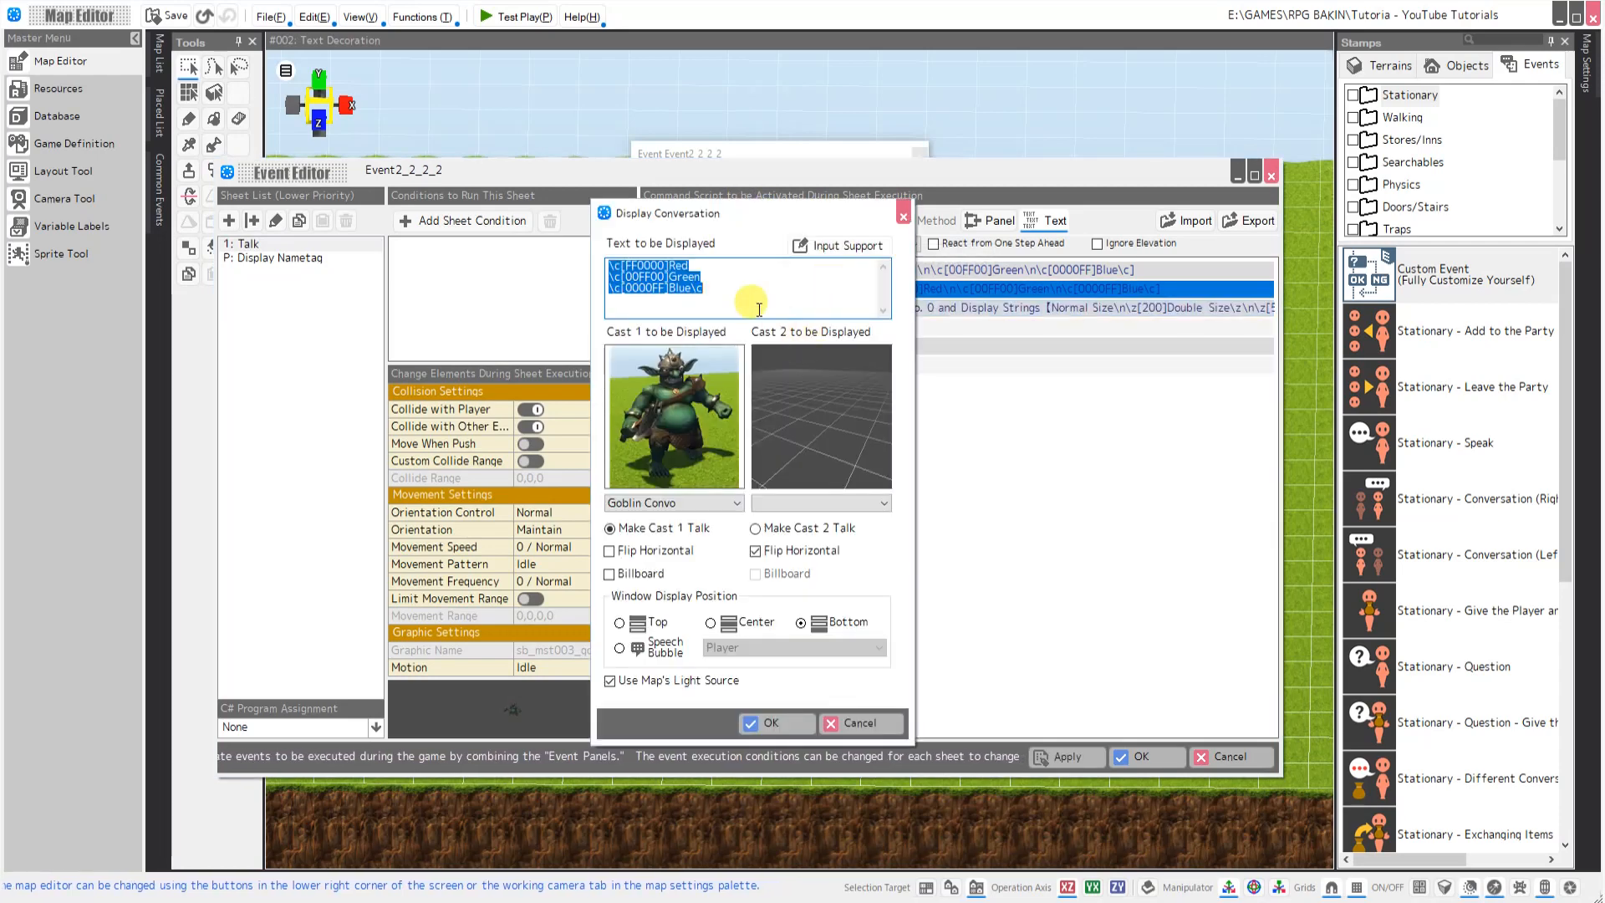
{"action": "left_click", "coordinate": [771, 723]}
{"action": "double_click", "coordinate": [886, 308]}
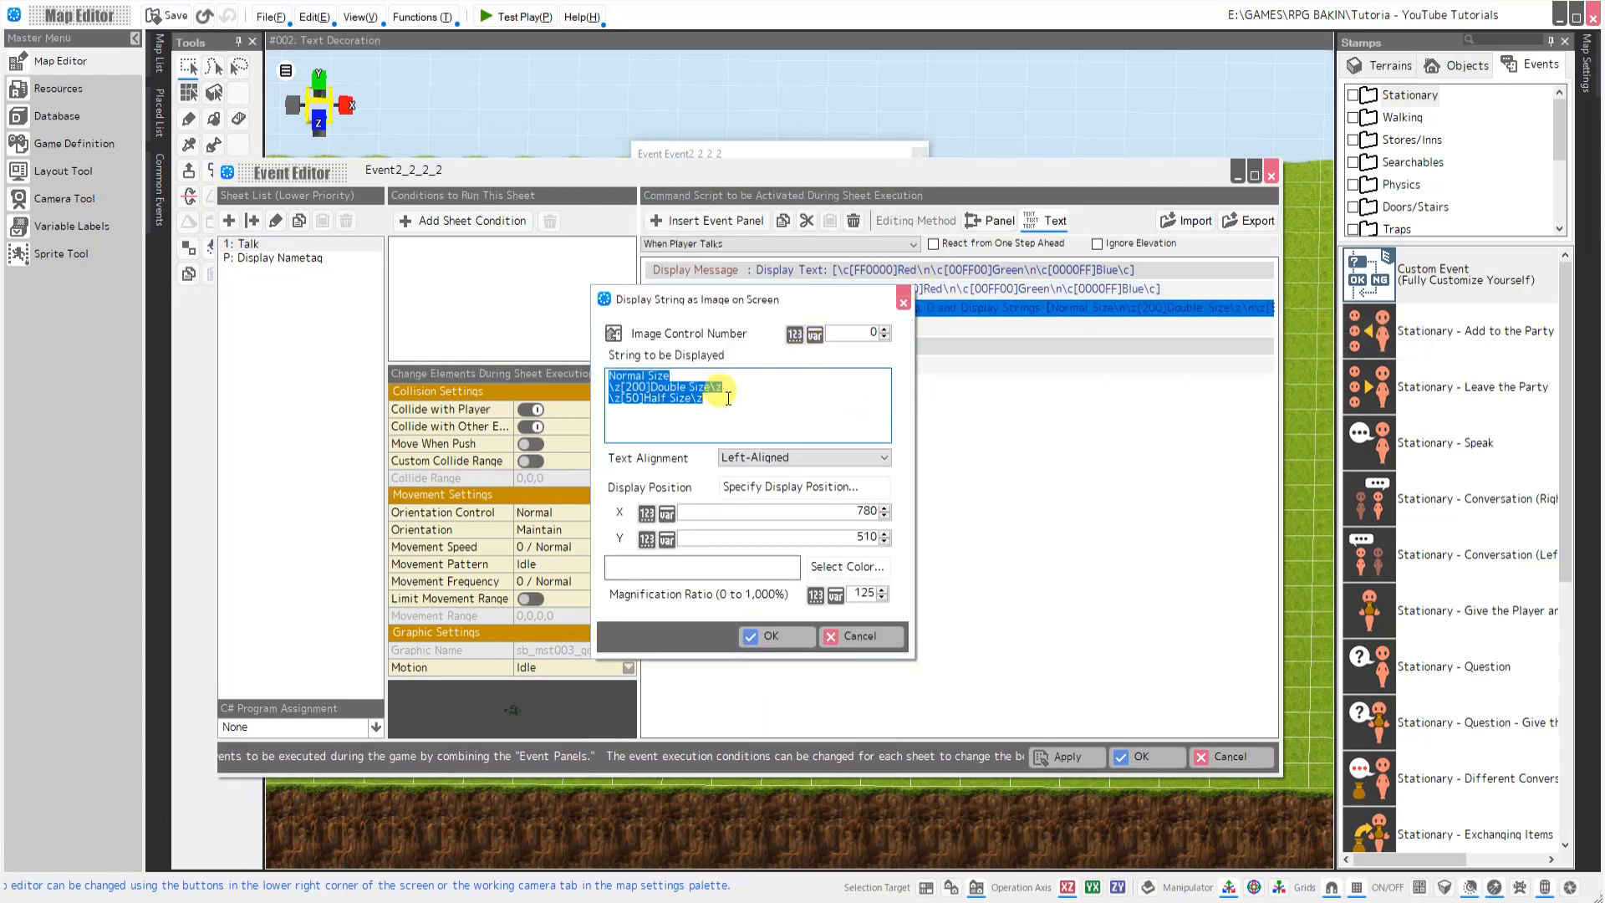
{"action": "key", "text": "ctrl+v"}
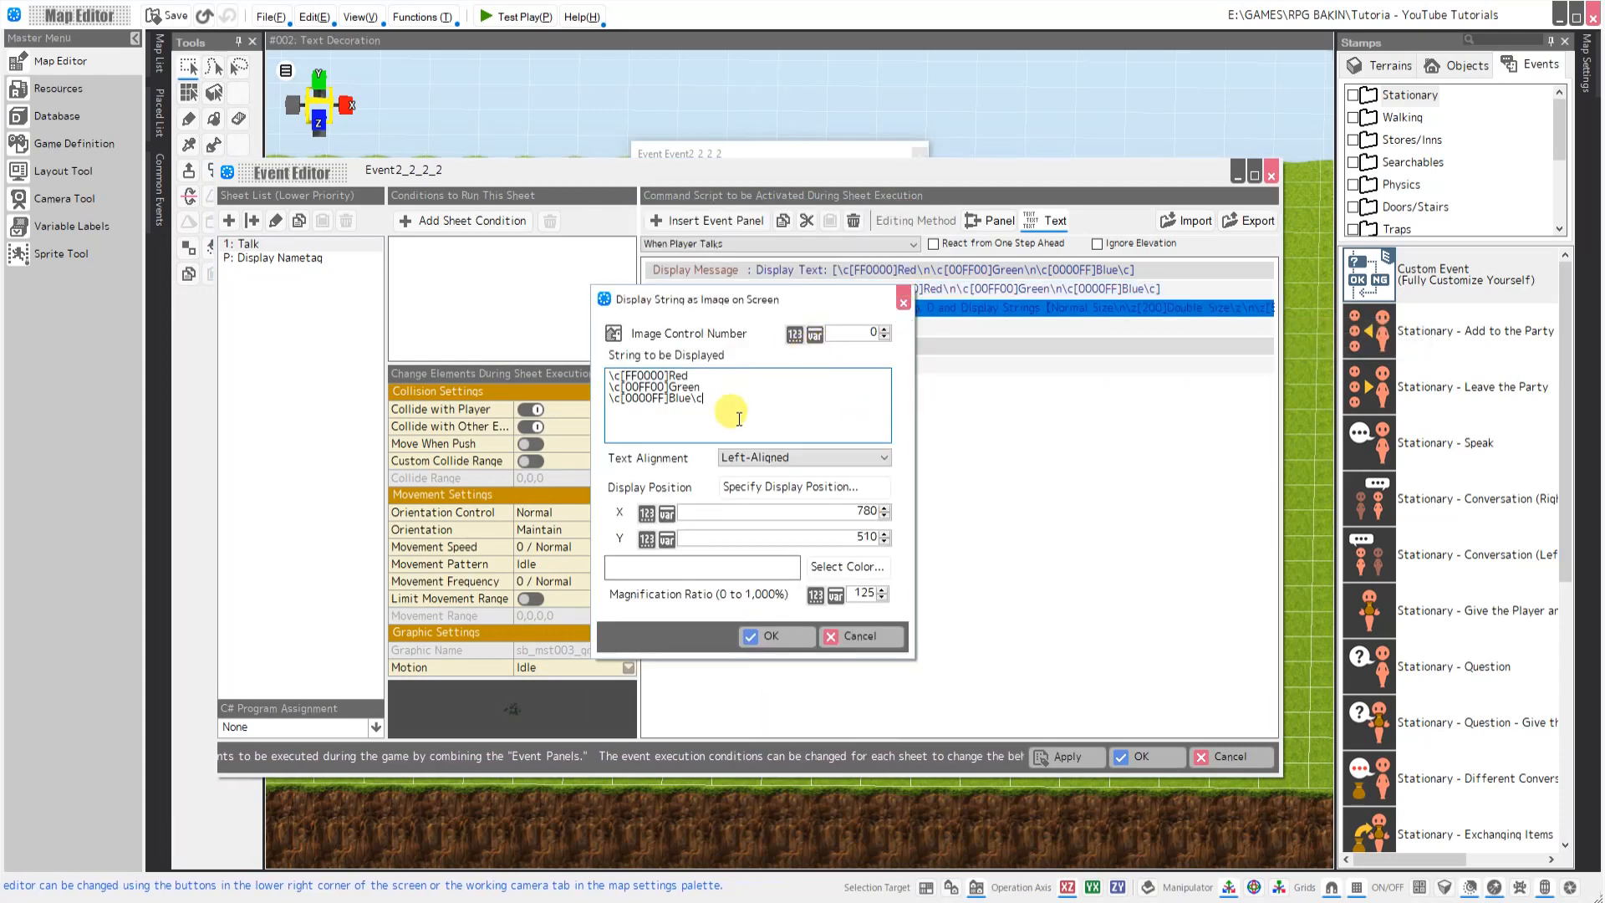
{"action": "left_click", "coordinate": [770, 636]}
{"action": "left_click", "coordinate": [1141, 756]}
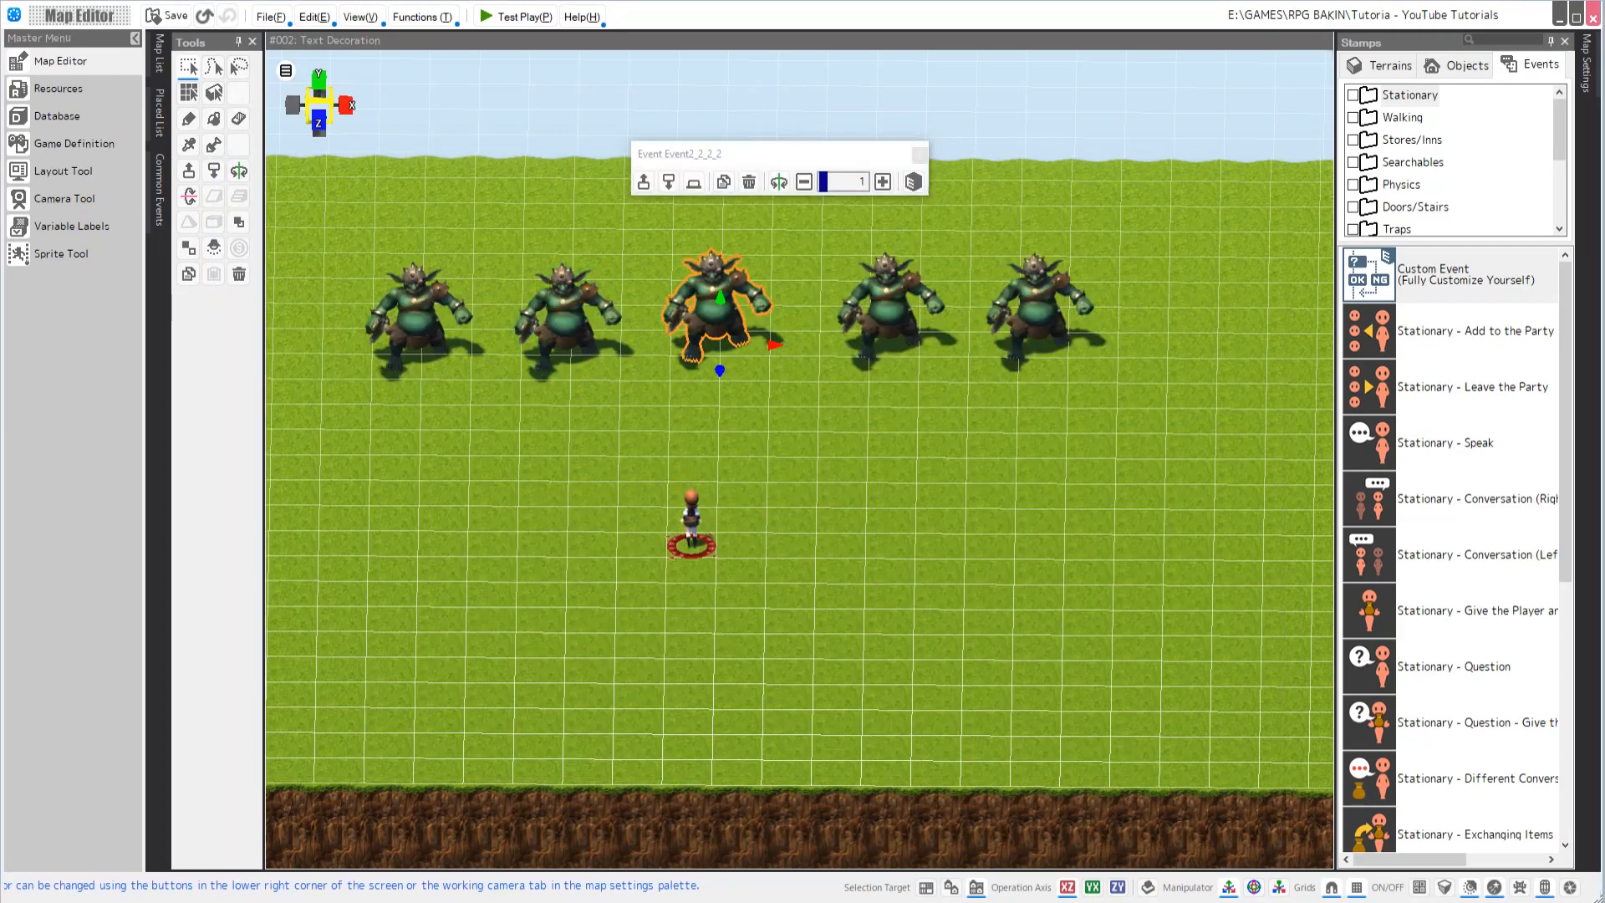
Run a test play, talk to Goblin #3 to check its font colors through all its messages, and close the test play
{"action": "left_click", "coordinate": [506, 17]}
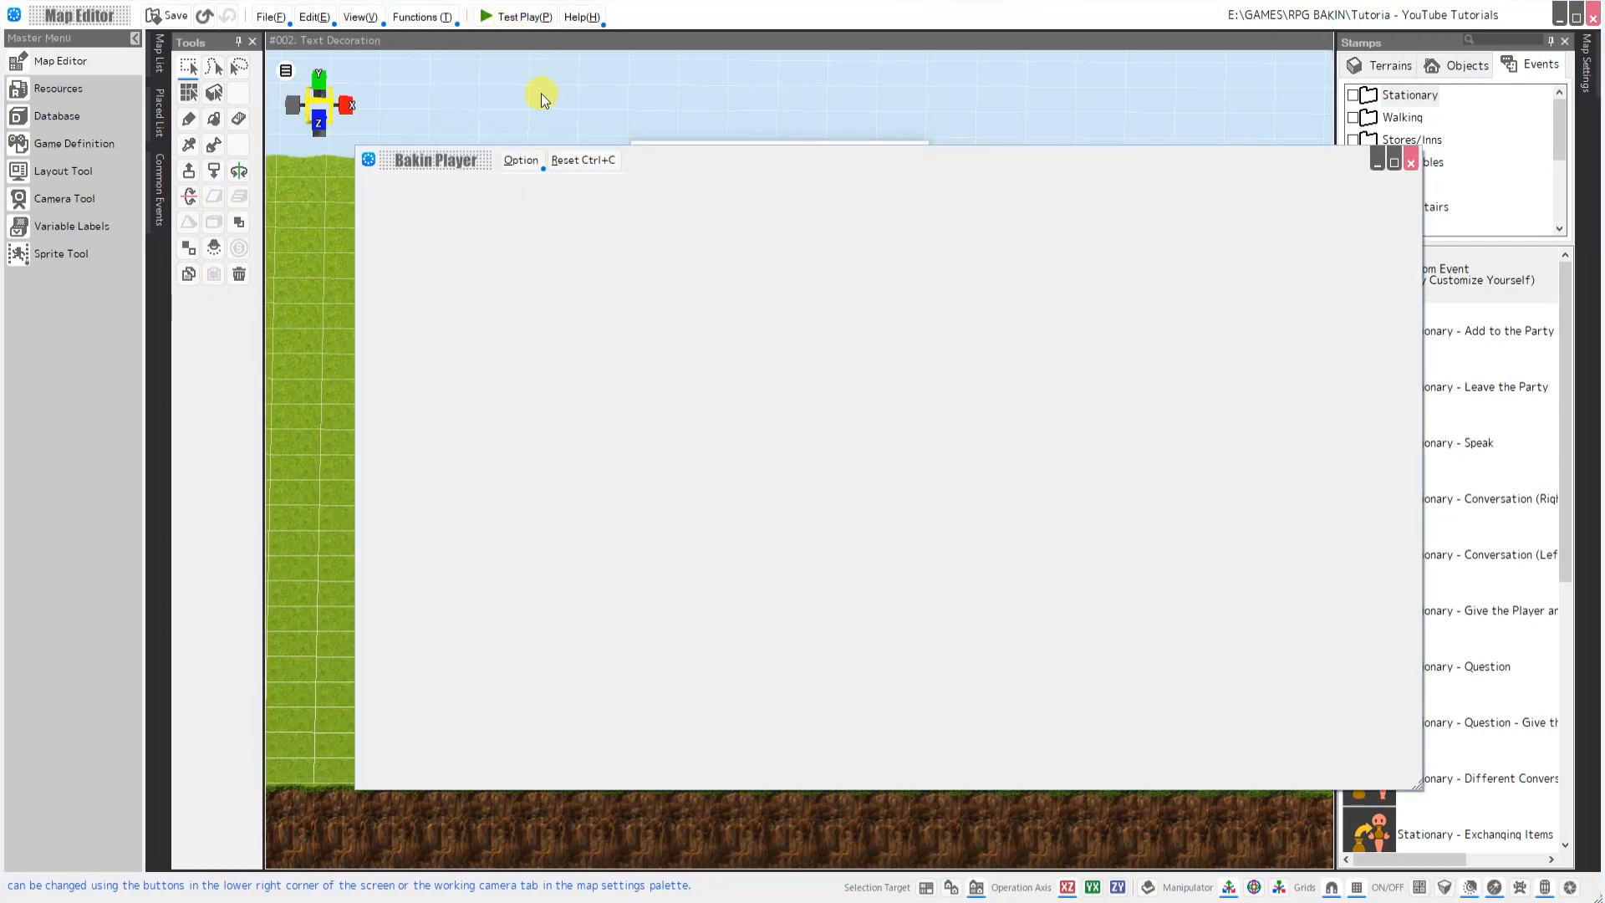
{"action": "key", "text": "Up"}
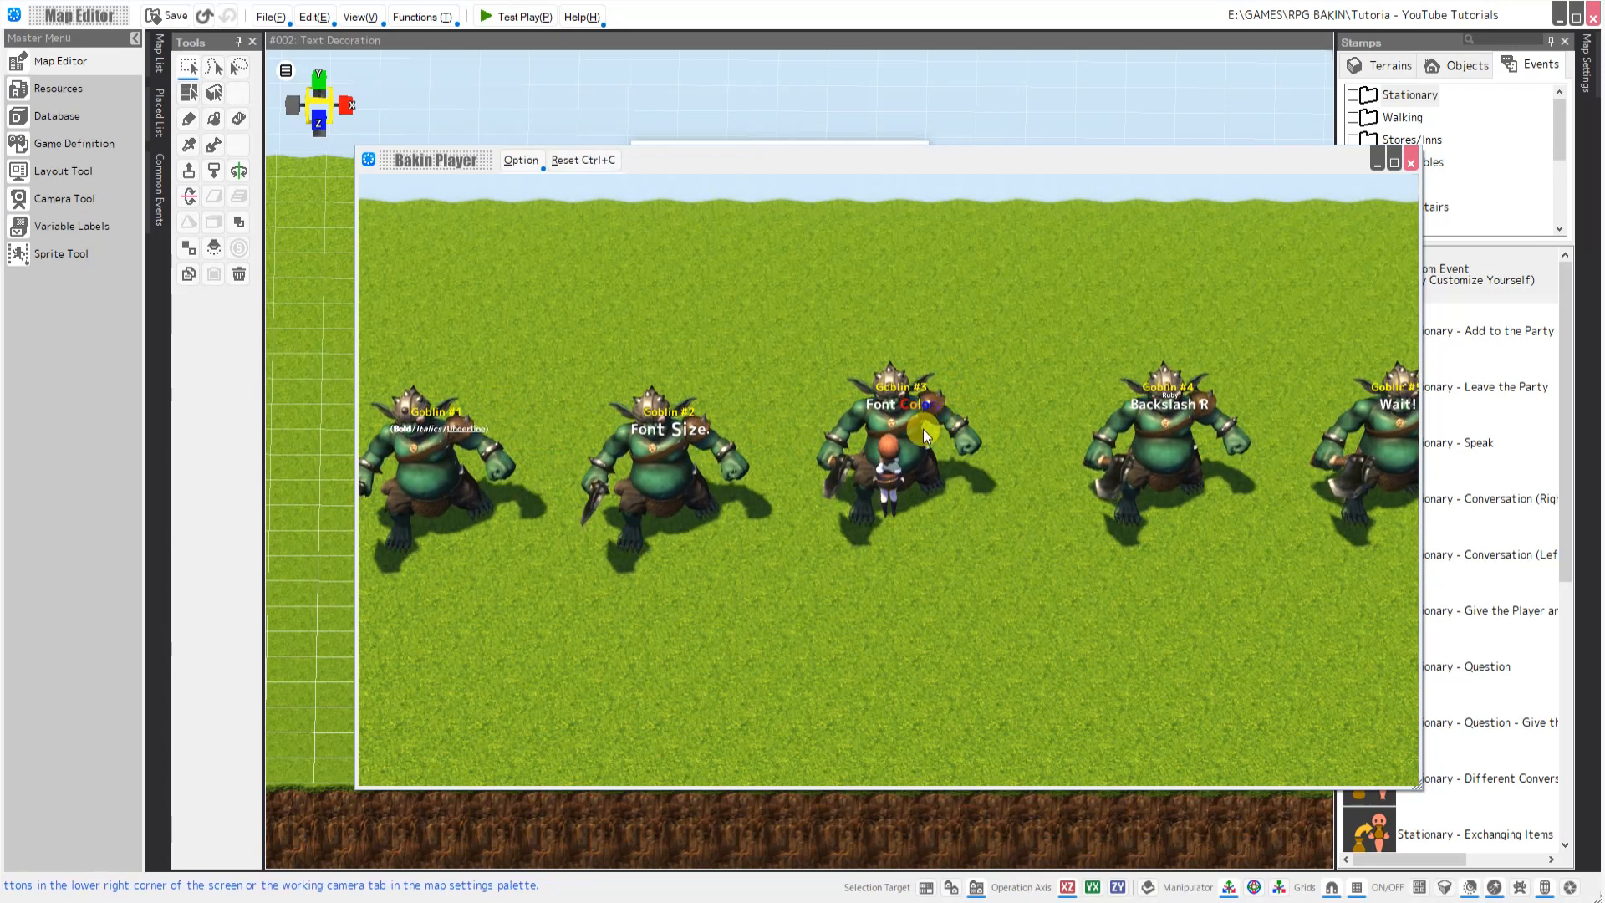
{"action": "key", "text": "space"}
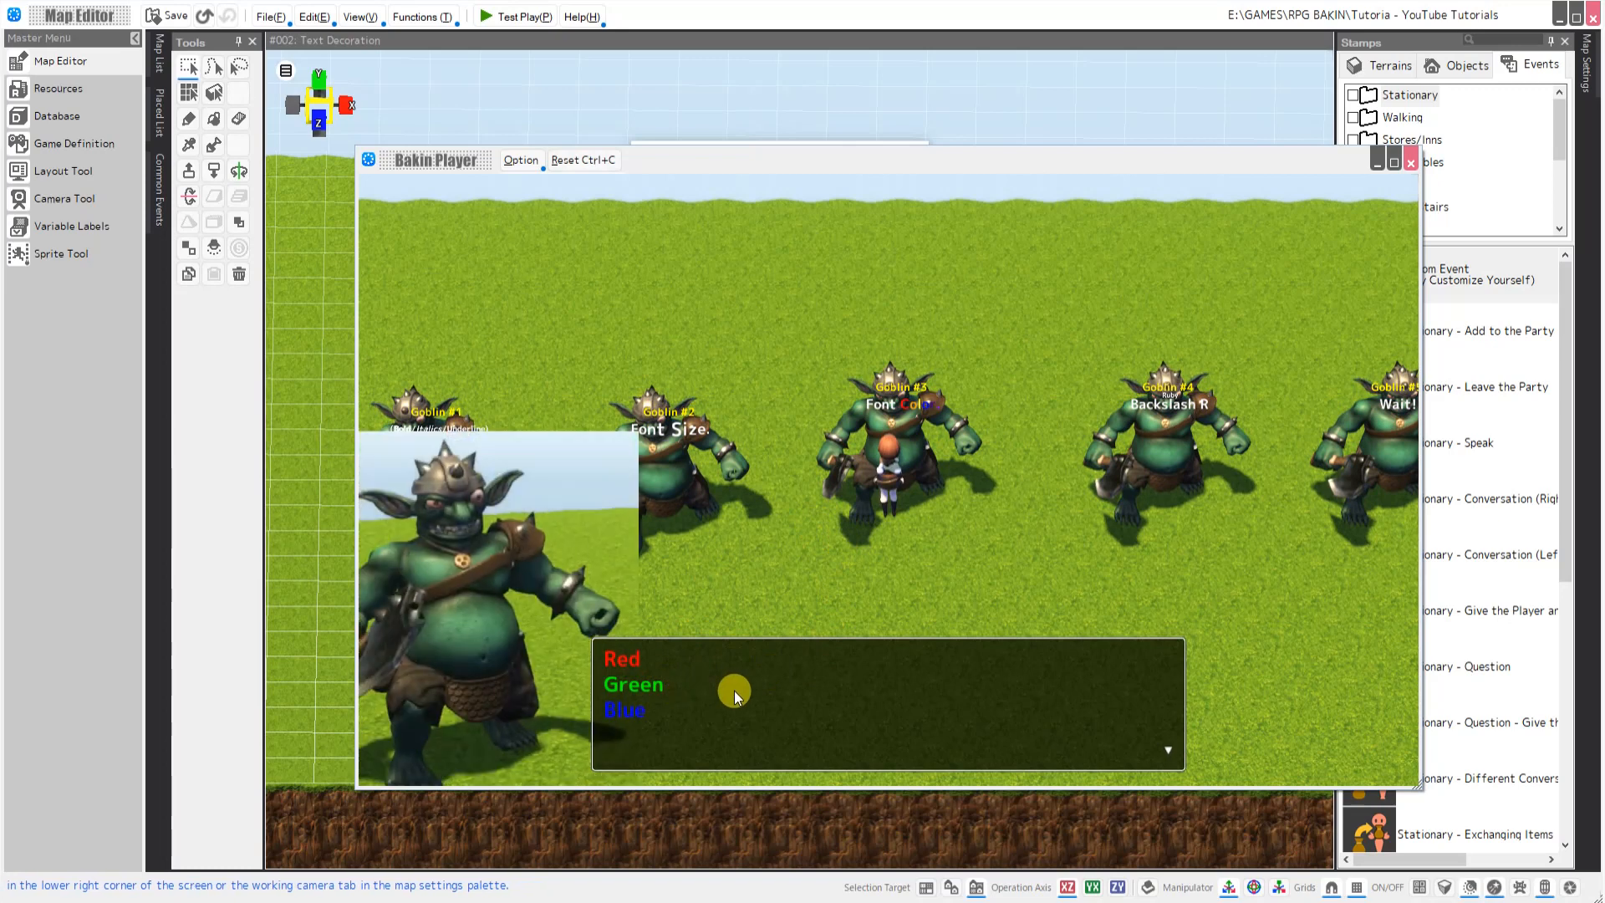
{"action": "key", "text": "space"}
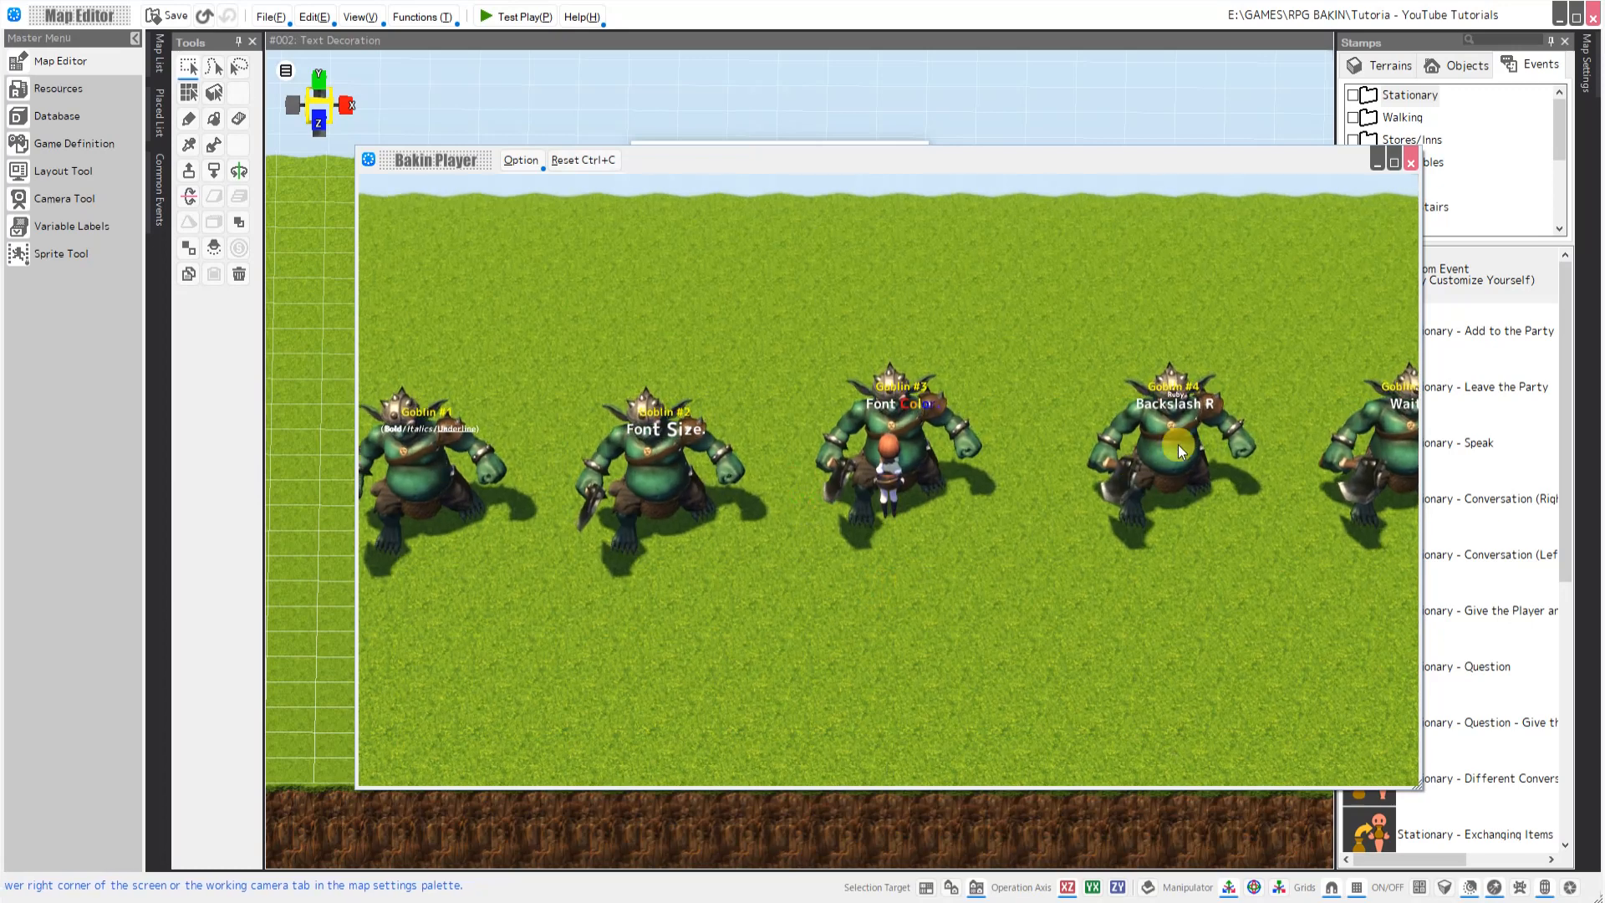
{"action": "left_click", "coordinate": [1409, 164]}
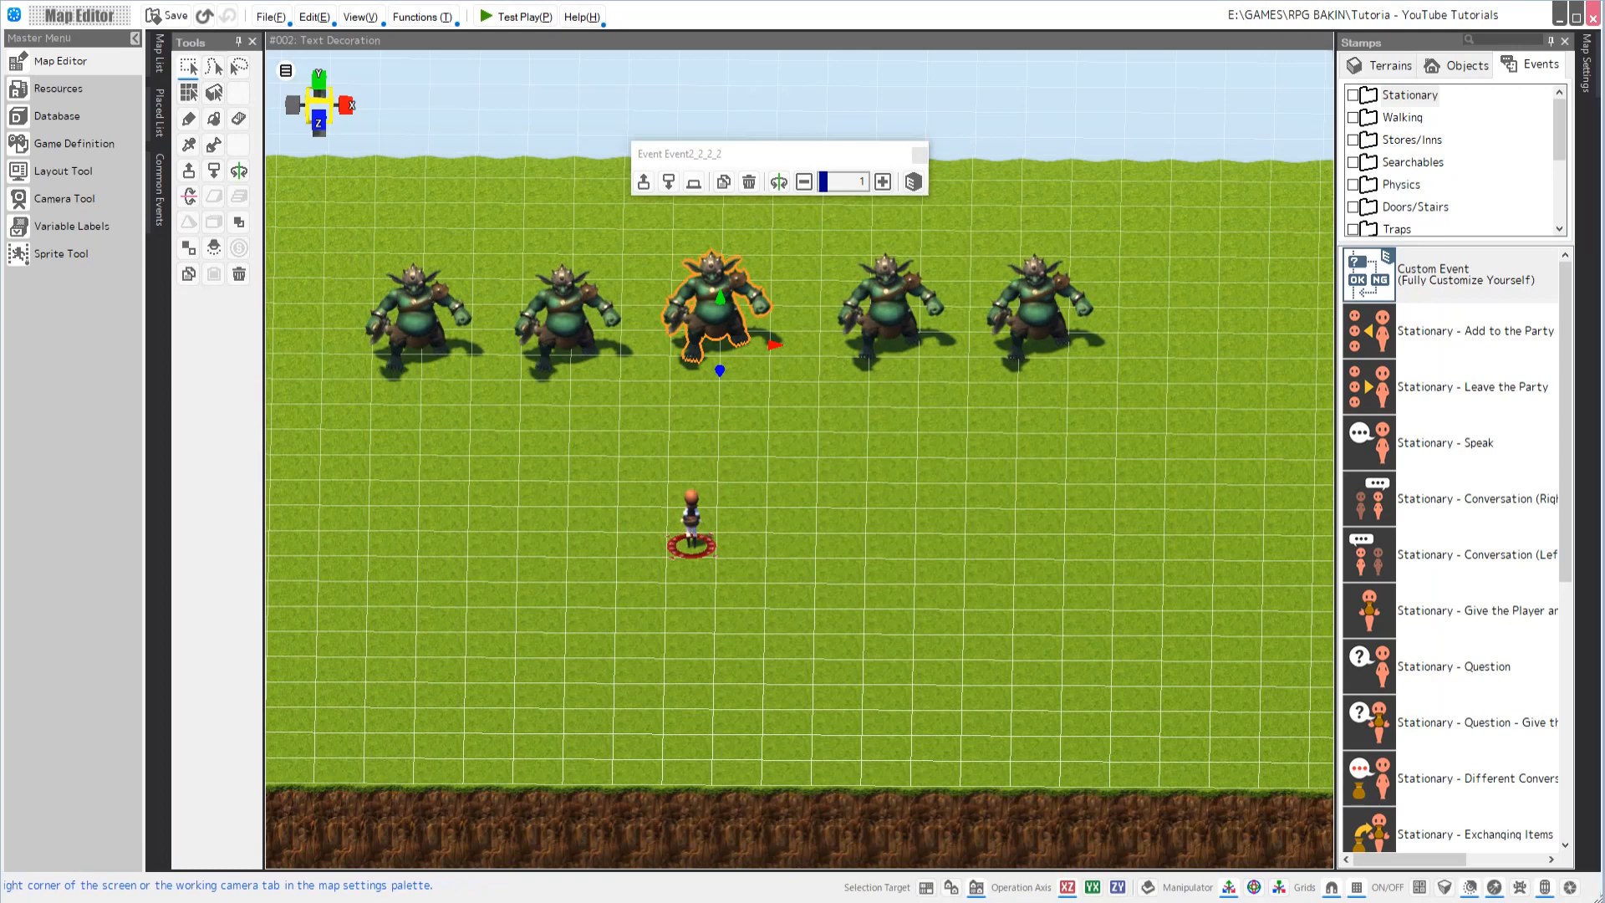
Open the fourth goblin's Display Message with the command input support list and examine the single-letter ruby code \r[eleven]
{"action": "right_click", "coordinate": [883, 306]}
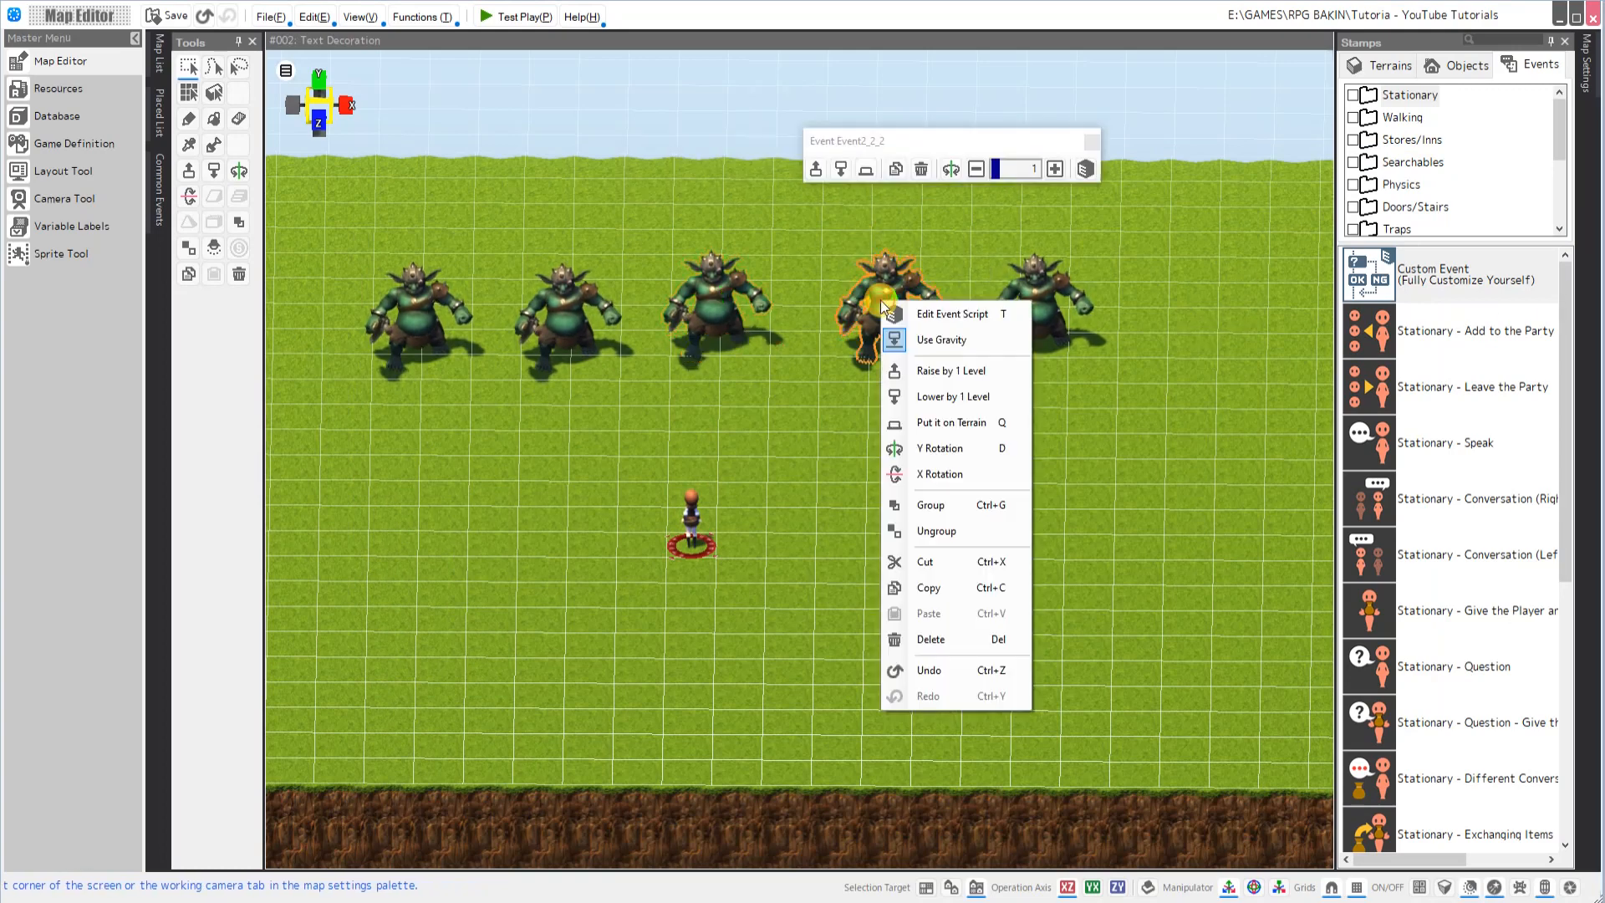
{"action": "left_click", "coordinate": [981, 328]}
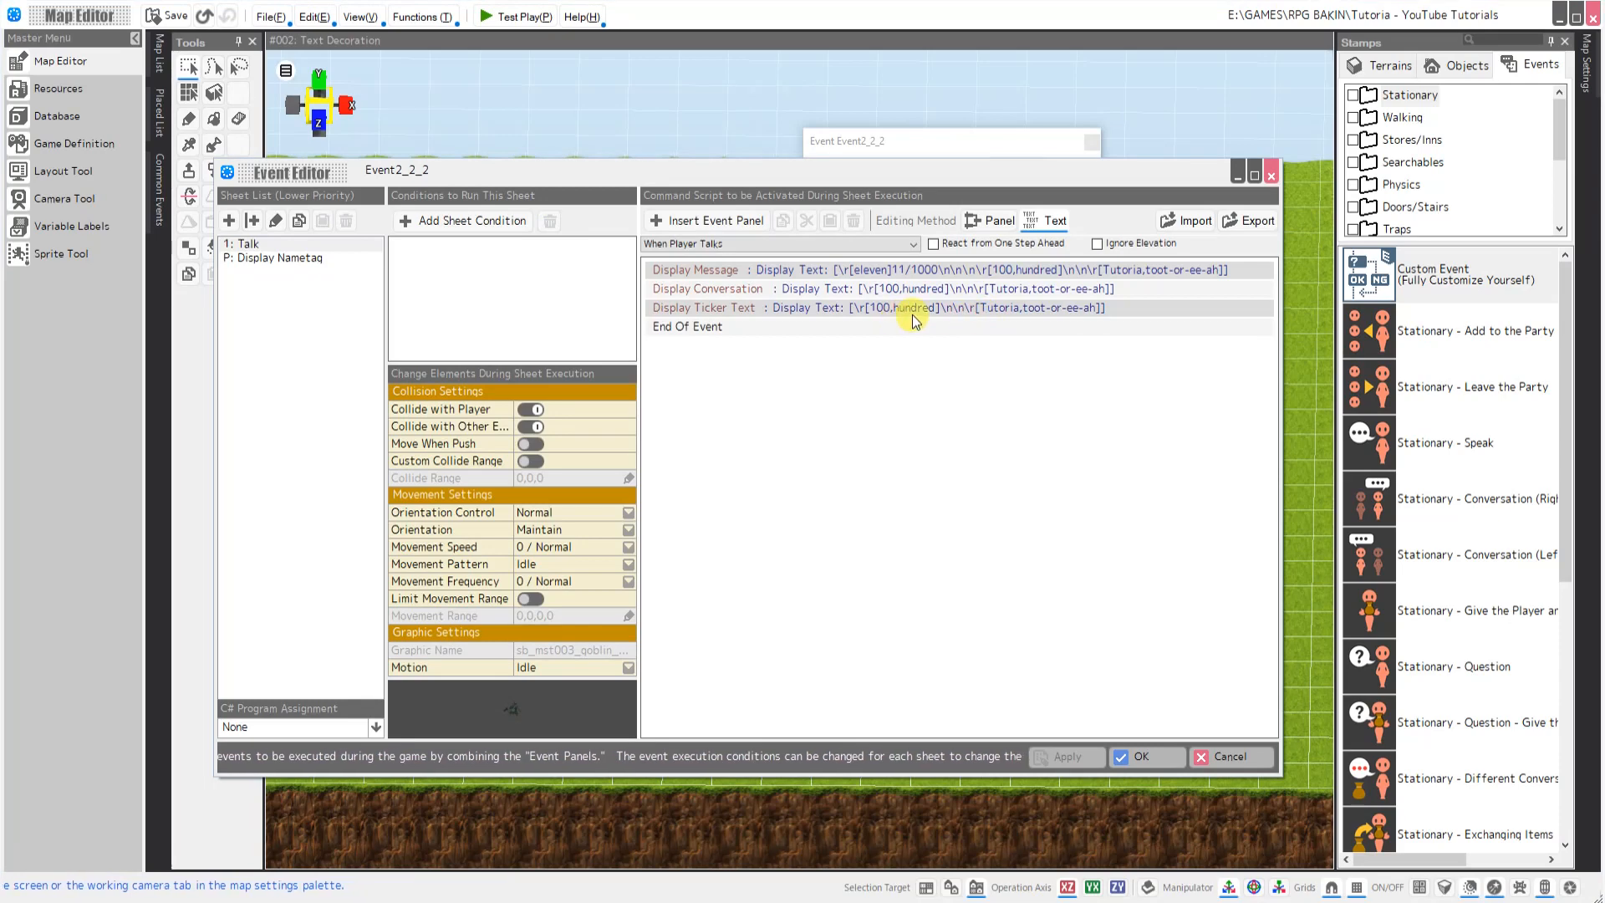
{"action": "double_click", "coordinate": [899, 272]}
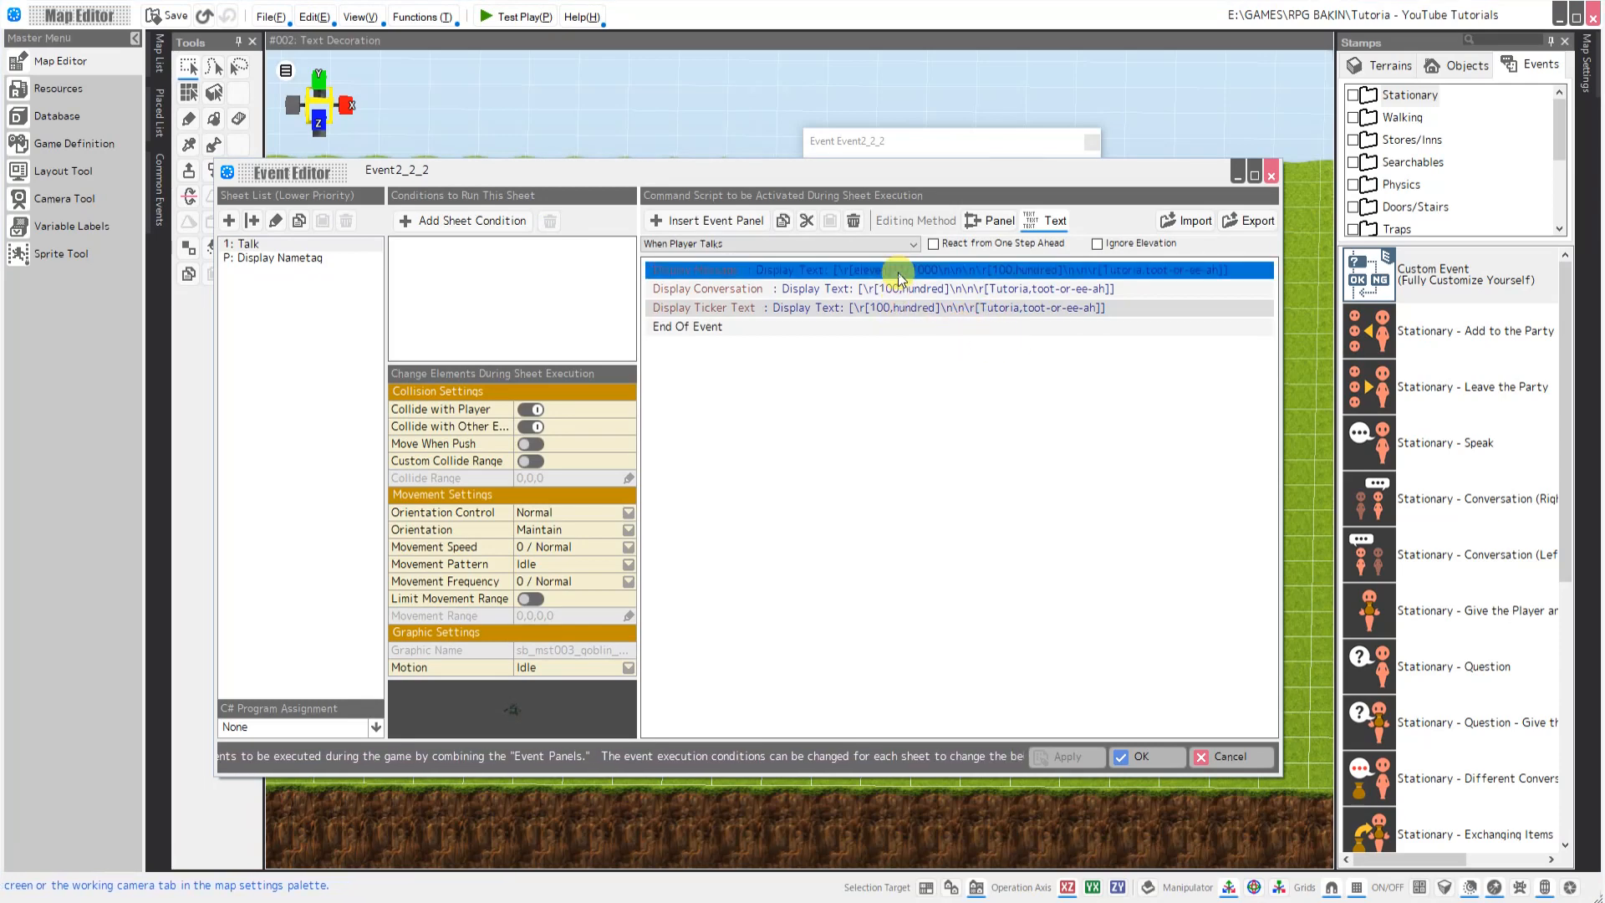
{"action": "left_click", "coordinate": [844, 367]}
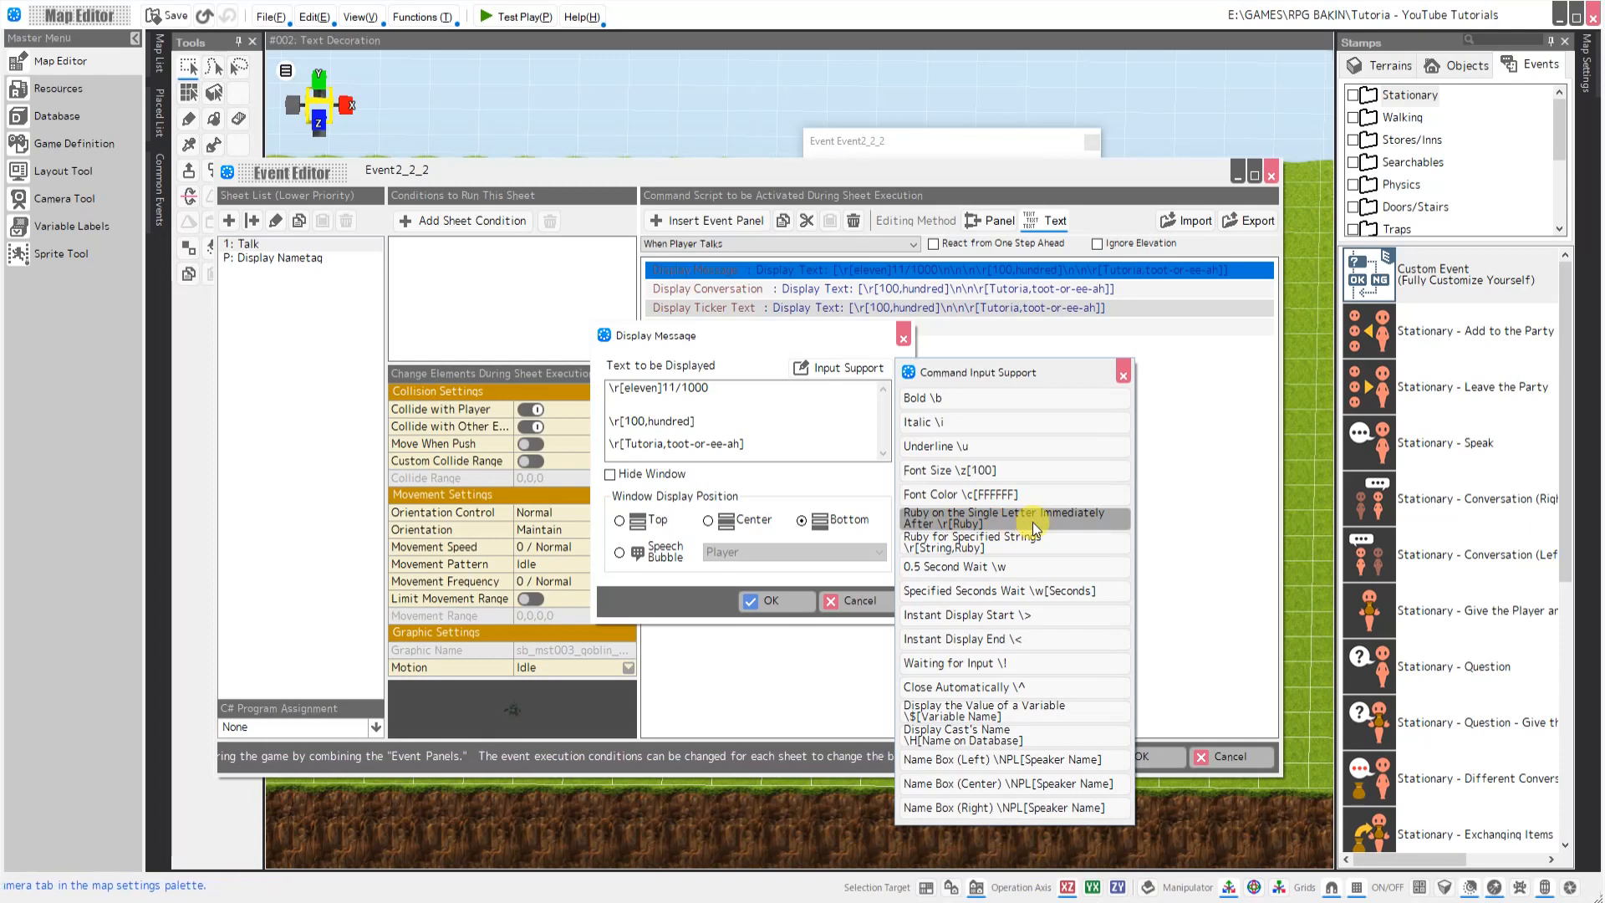
{"action": "left_click", "coordinate": [744, 387]}
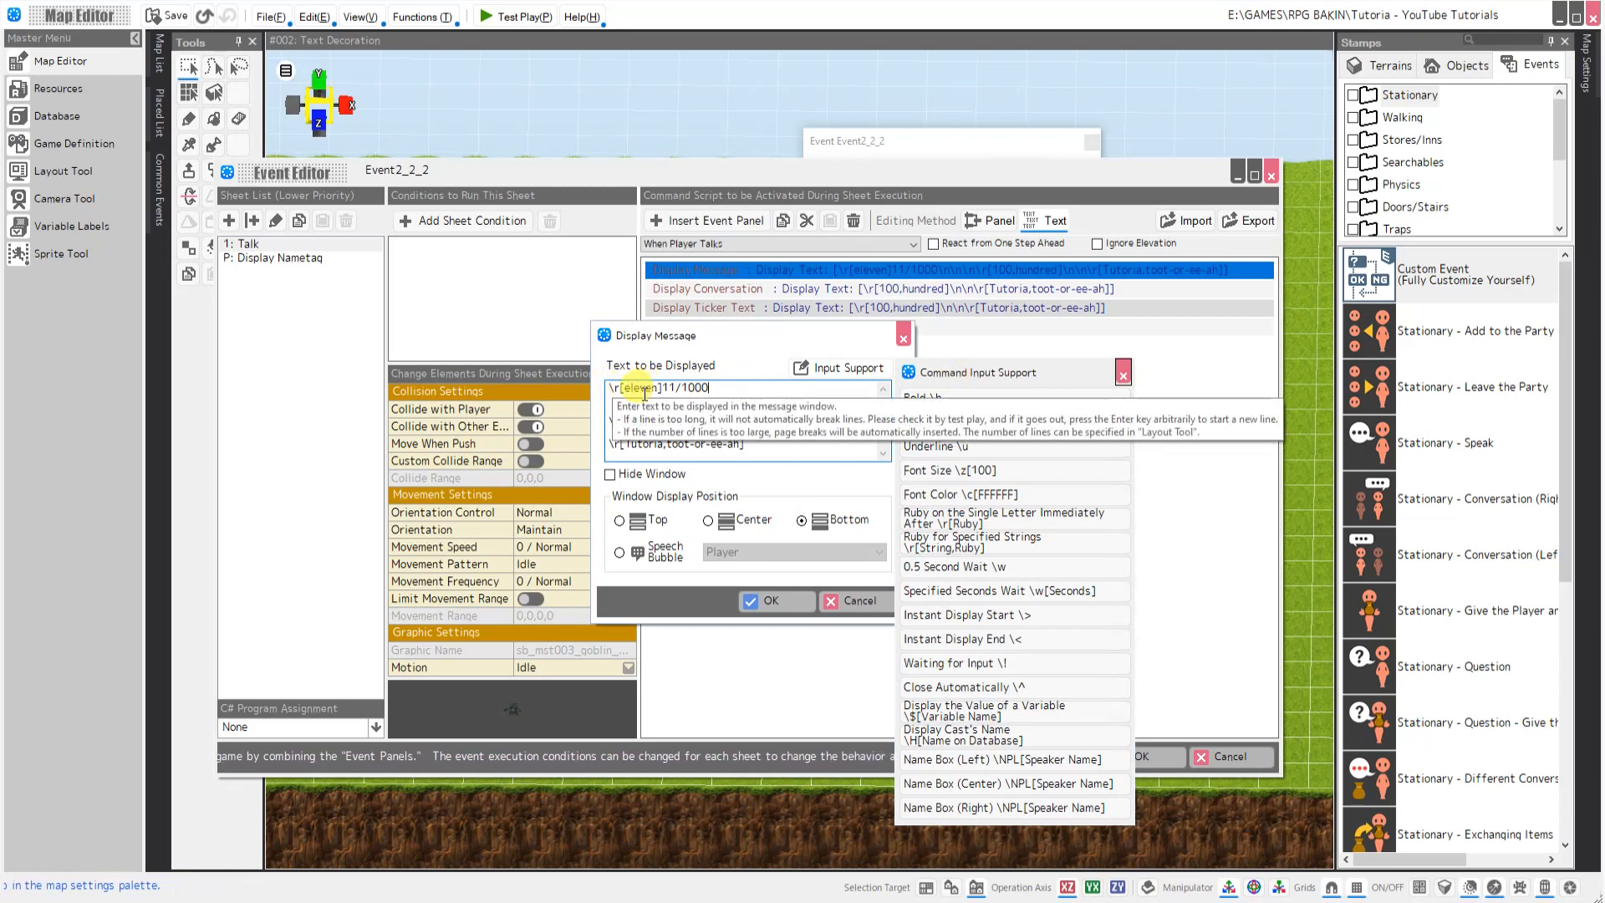
{"action": "double_click", "coordinate": [671, 391]}
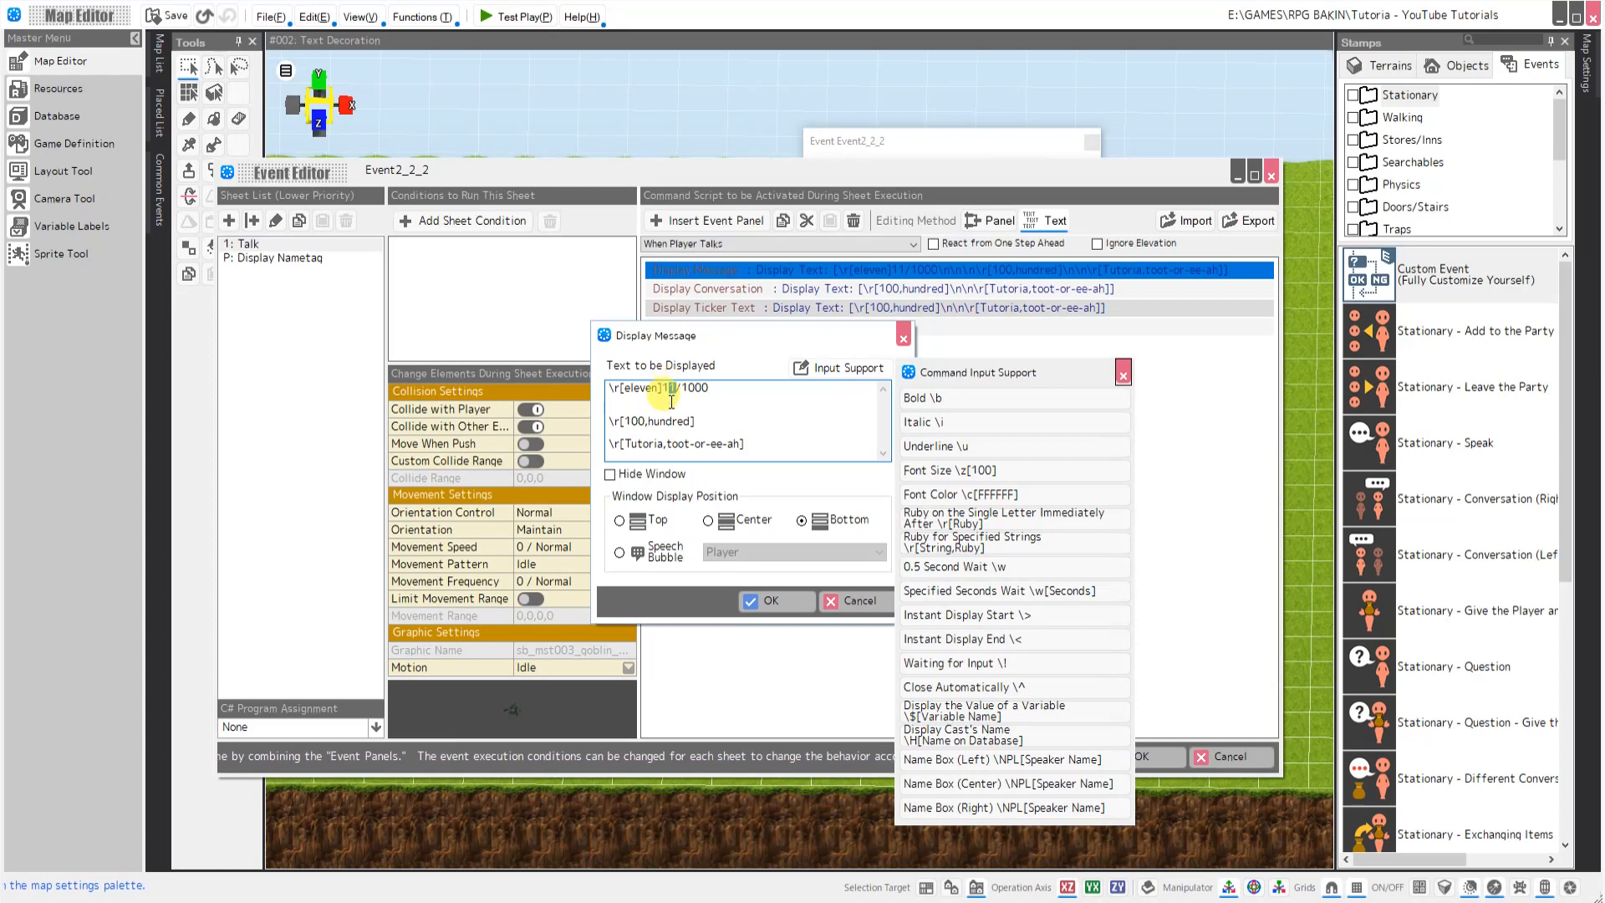
{"action": "left_click", "coordinate": [660, 389]}
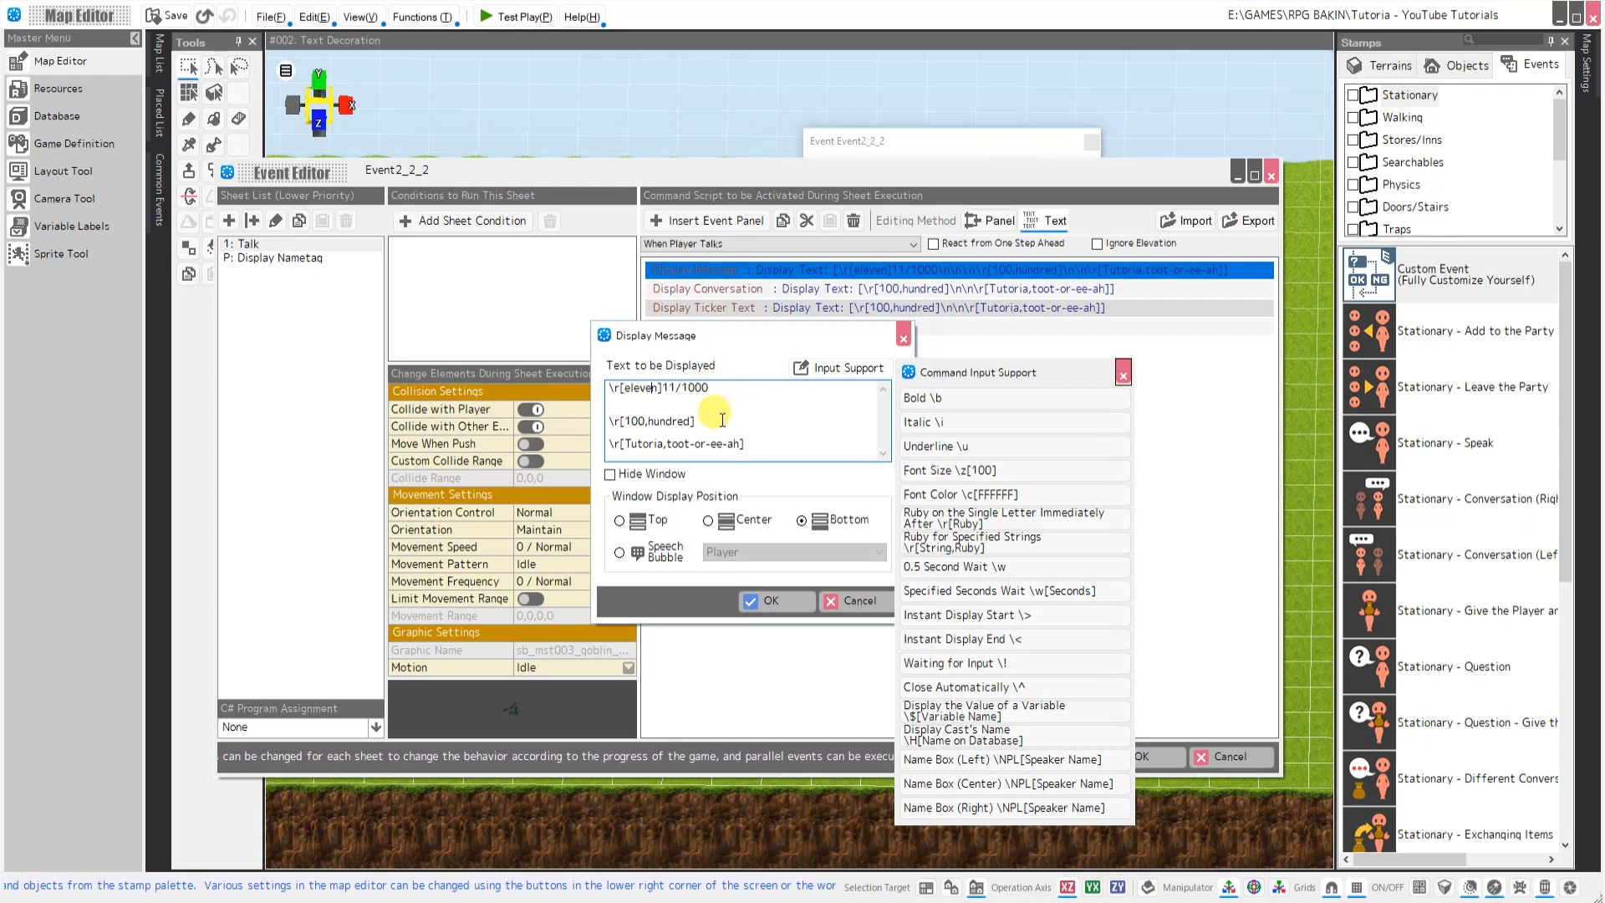
{"action": "left_click", "coordinate": [721, 412]}
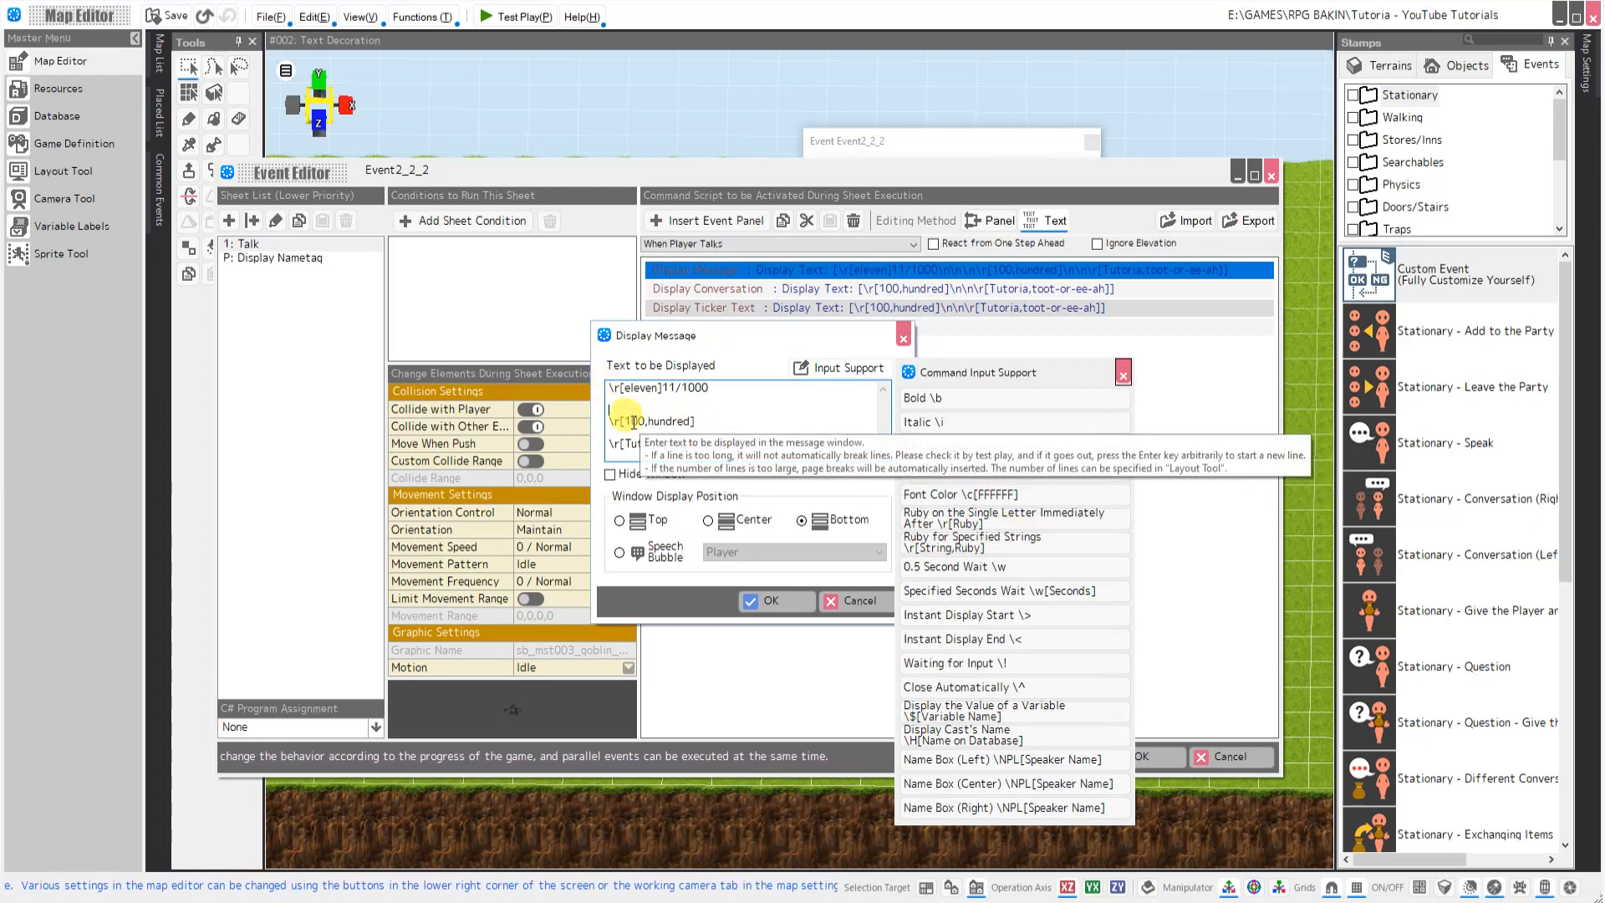
Examine the string and ruby parts of the codes \r[100,hundred] and \r[Tutoria,toot-or-ee-ah] in the Display Message text
{"action": "double_click", "coordinate": [634, 422]}
{"action": "left_click", "coordinate": [633, 422]}
{"action": "left_click_drag", "start_coordinate": [646, 422], "coordinate": [628, 421]}
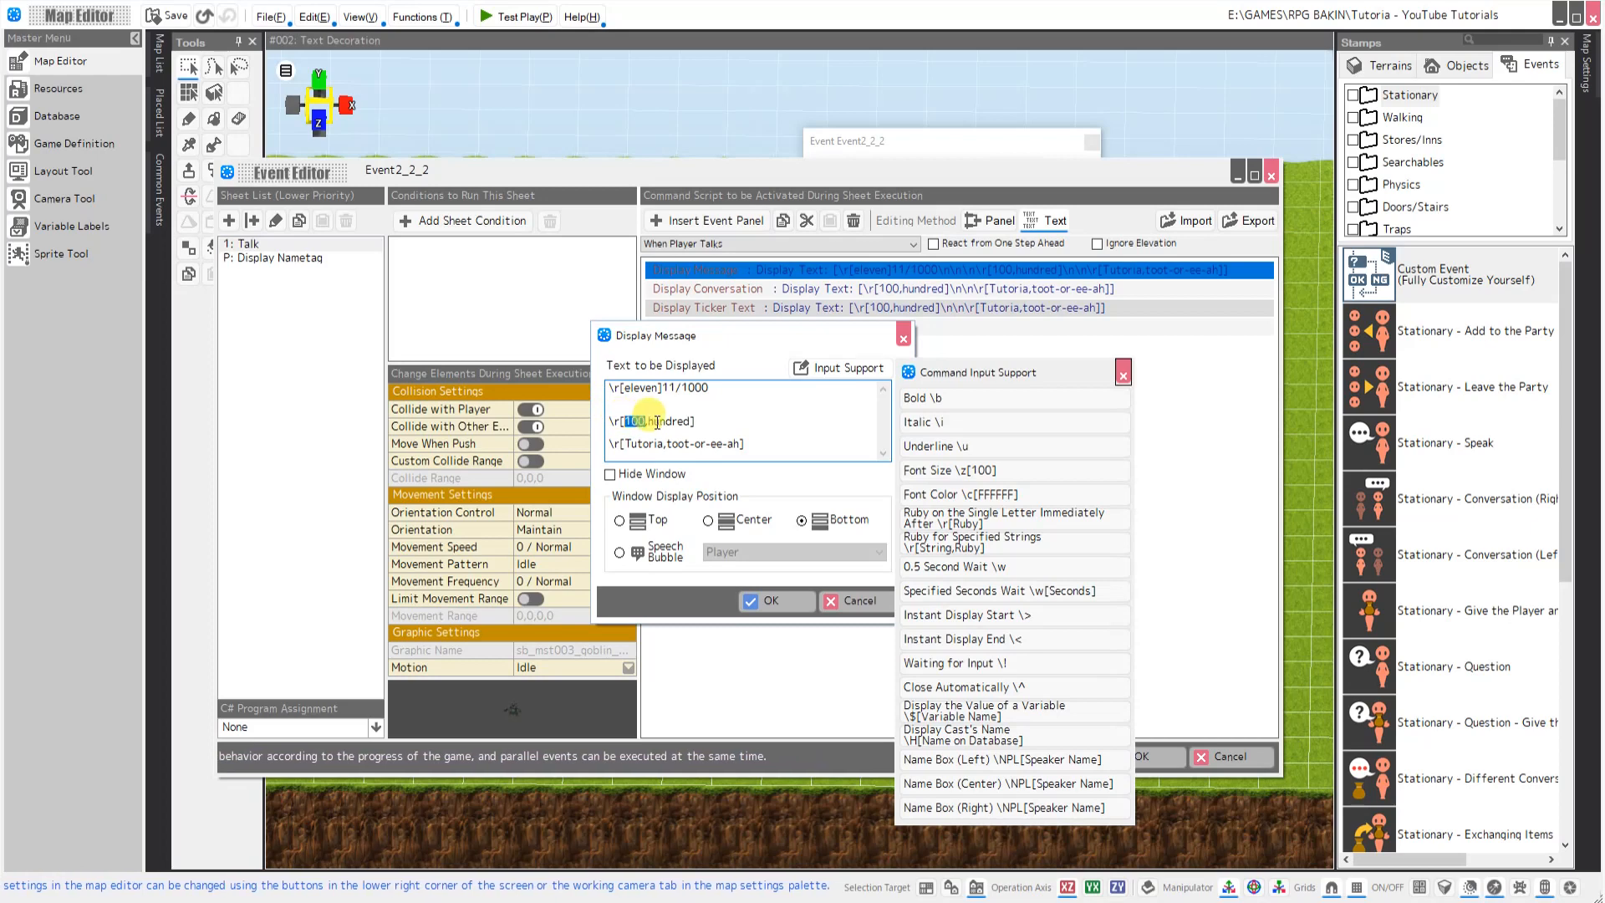
{"action": "key", "text": "shift+Home"}
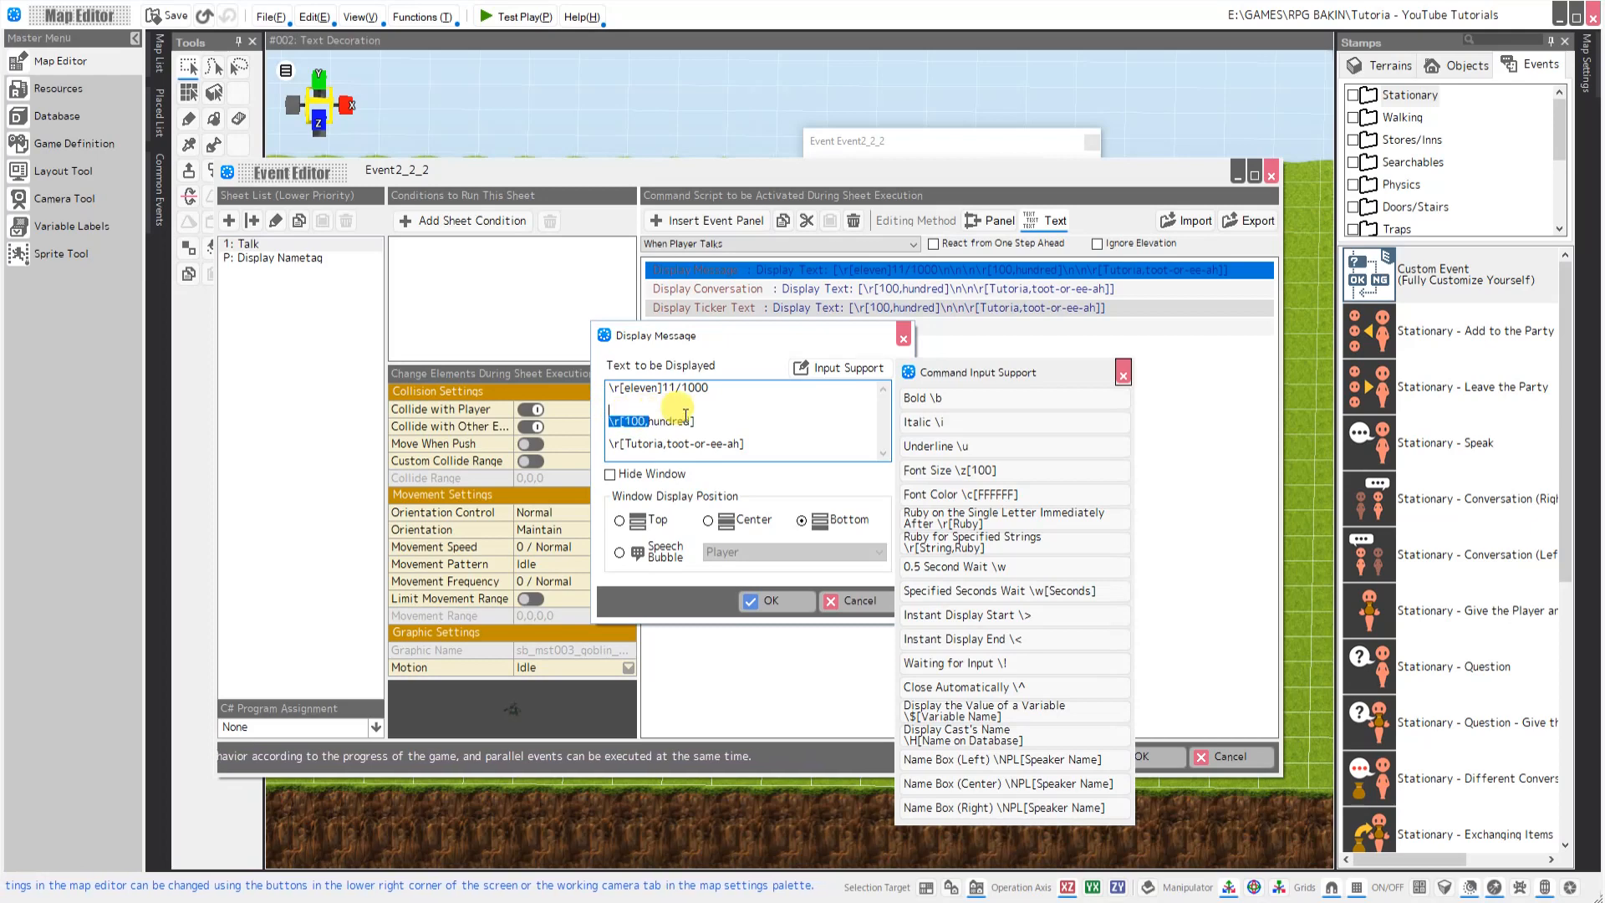
{"action": "double_click", "coordinate": [687, 422]}
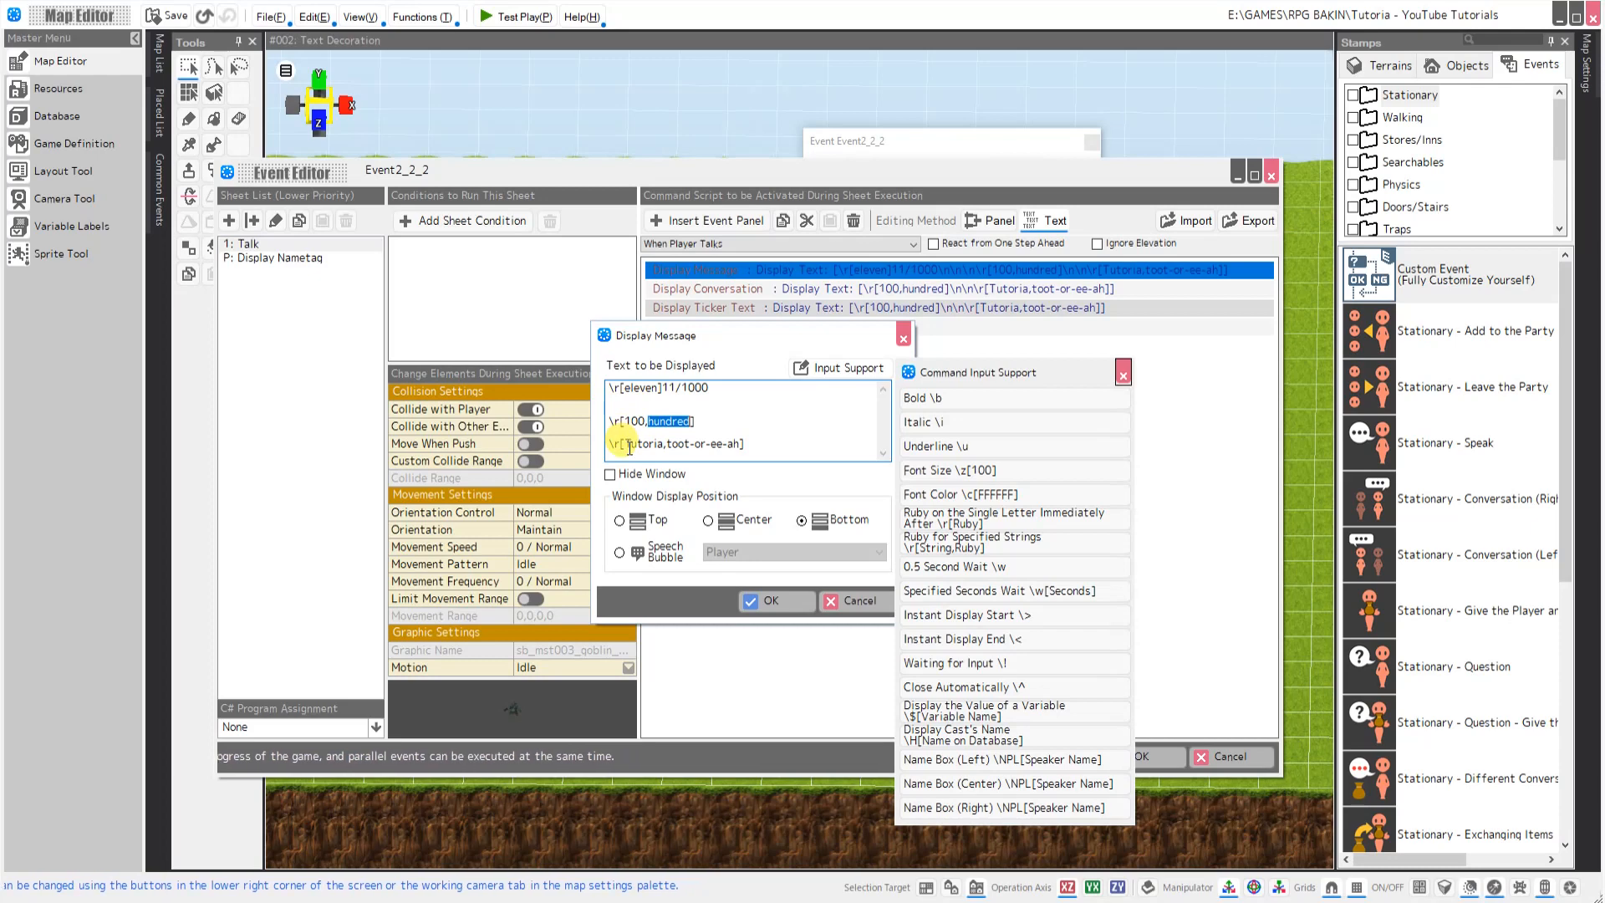
{"action": "left_click_drag", "start_coordinate": [666, 441], "coordinate": [741, 440]}
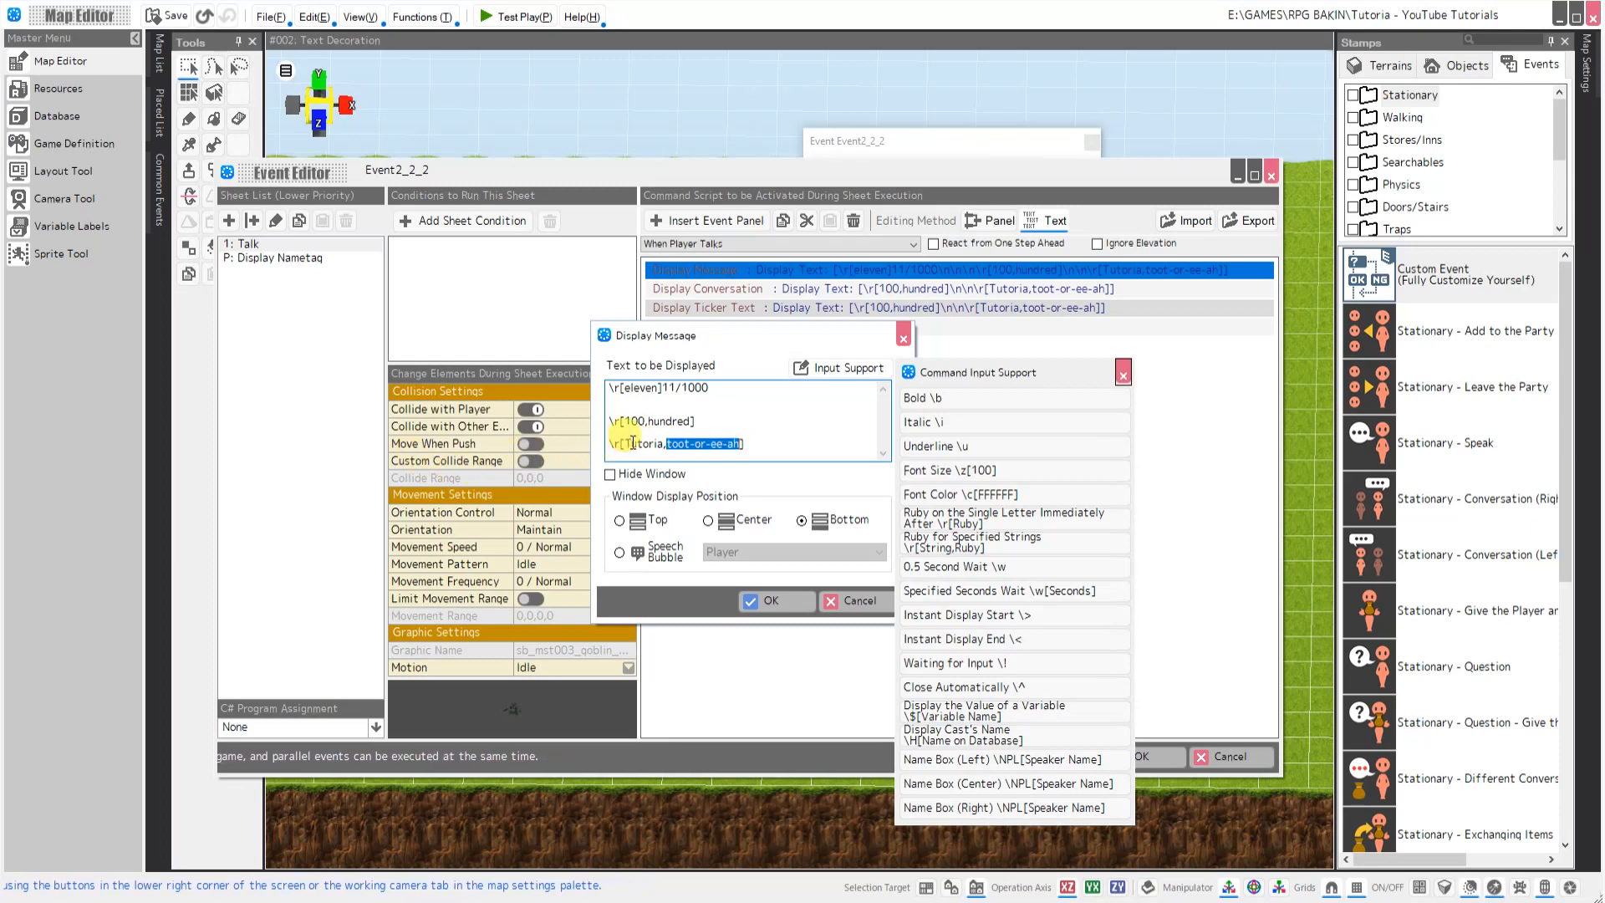
{"action": "left_click", "coordinate": [623, 443]}
{"action": "left_click_drag", "start_coordinate": [623, 443], "coordinate": [662, 441]}
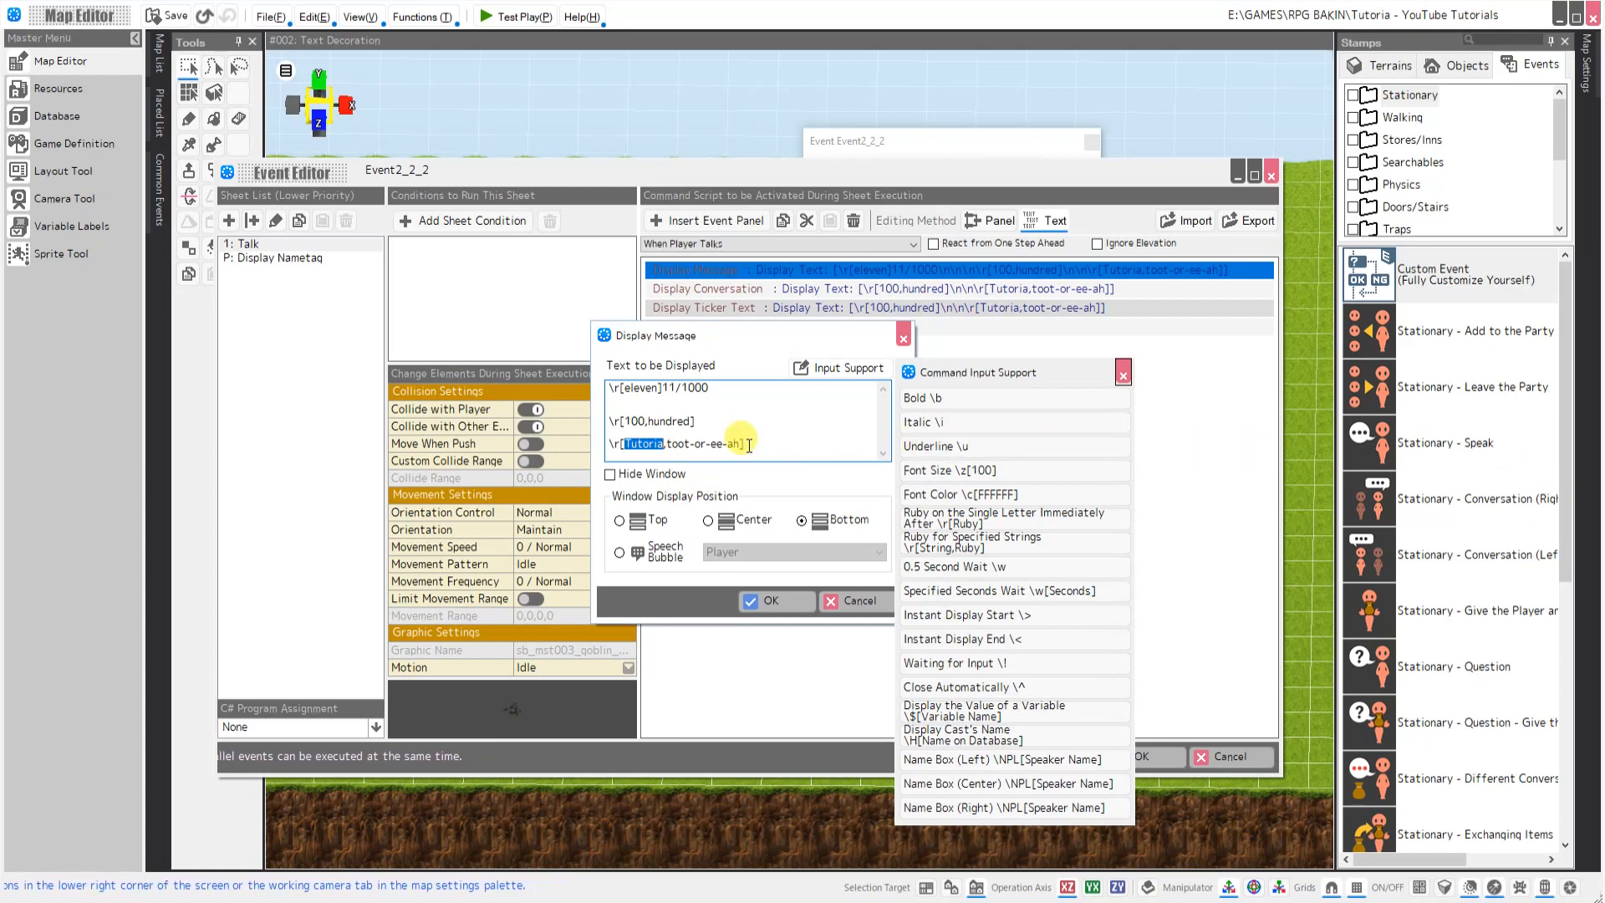
Examine the ruby part of \r[Tutoria,toot-or-ee-ah], and close the support list, Display Message and the fourth goblin's event without saving
{"action": "left_click", "coordinate": [692, 442]}
{"action": "left_click", "coordinate": [670, 443]}
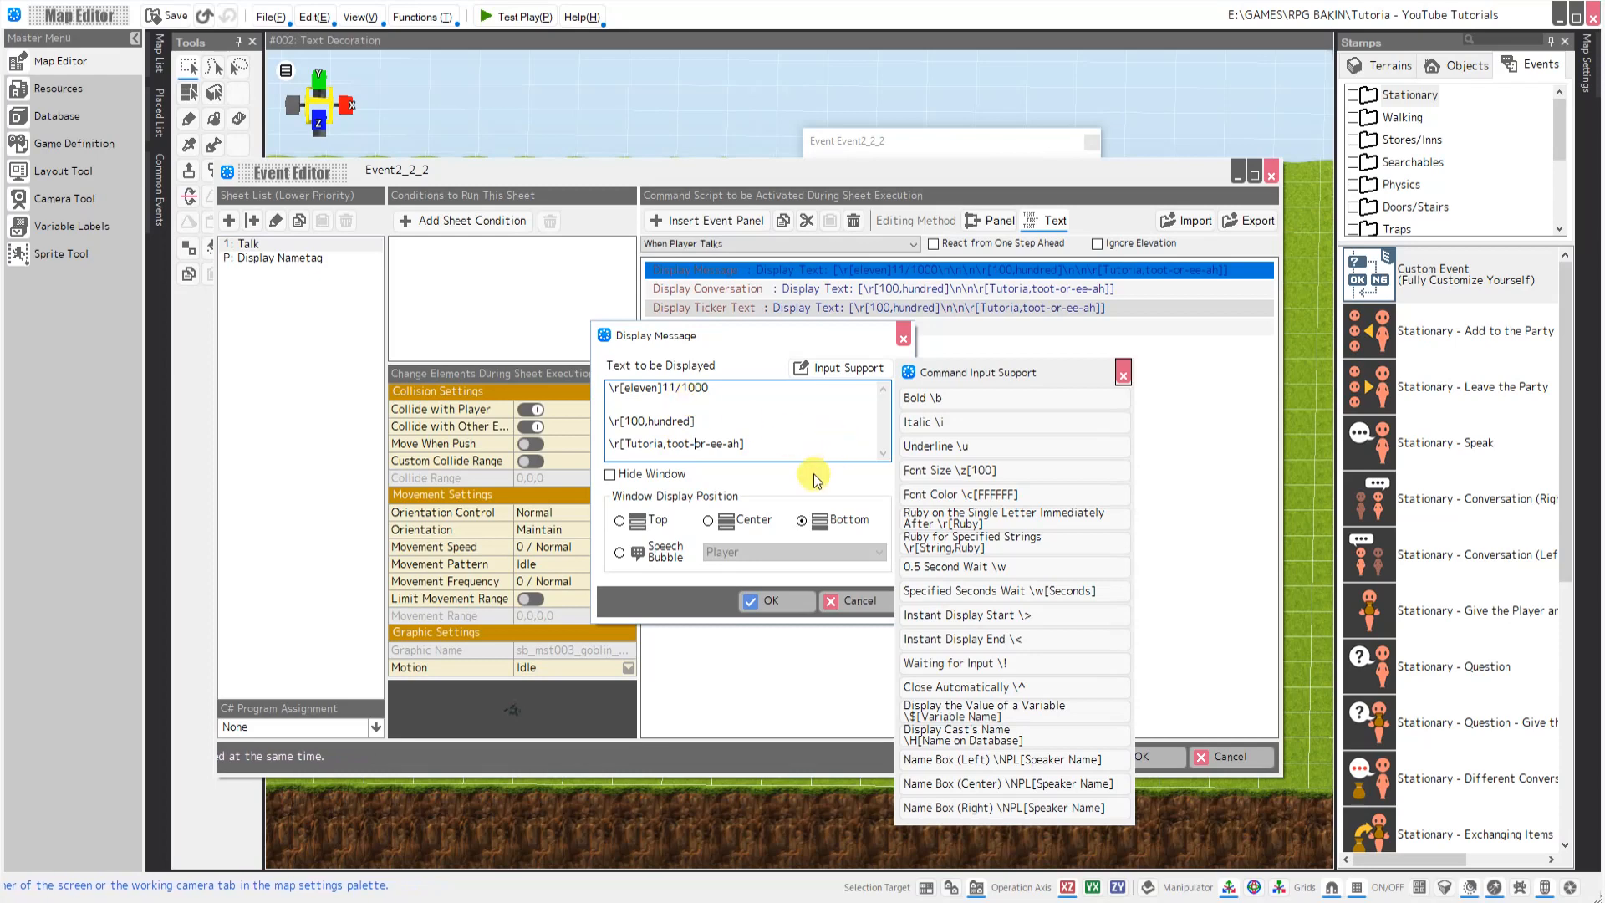
{"action": "left_click", "coordinate": [1122, 375]}
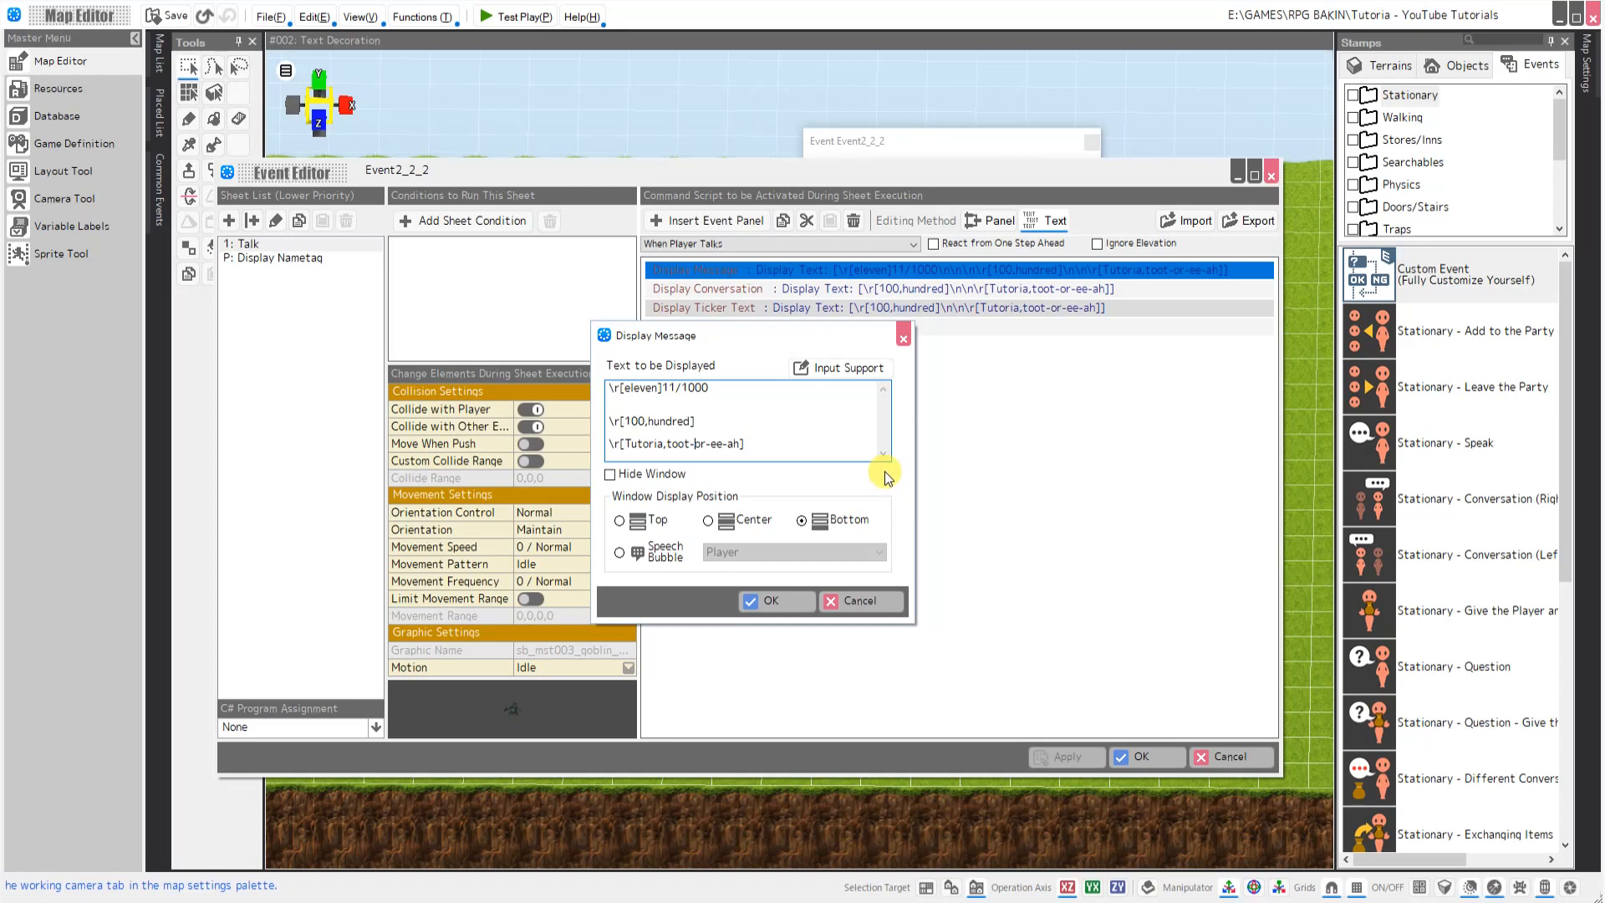
{"action": "left_click", "coordinate": [861, 604]}
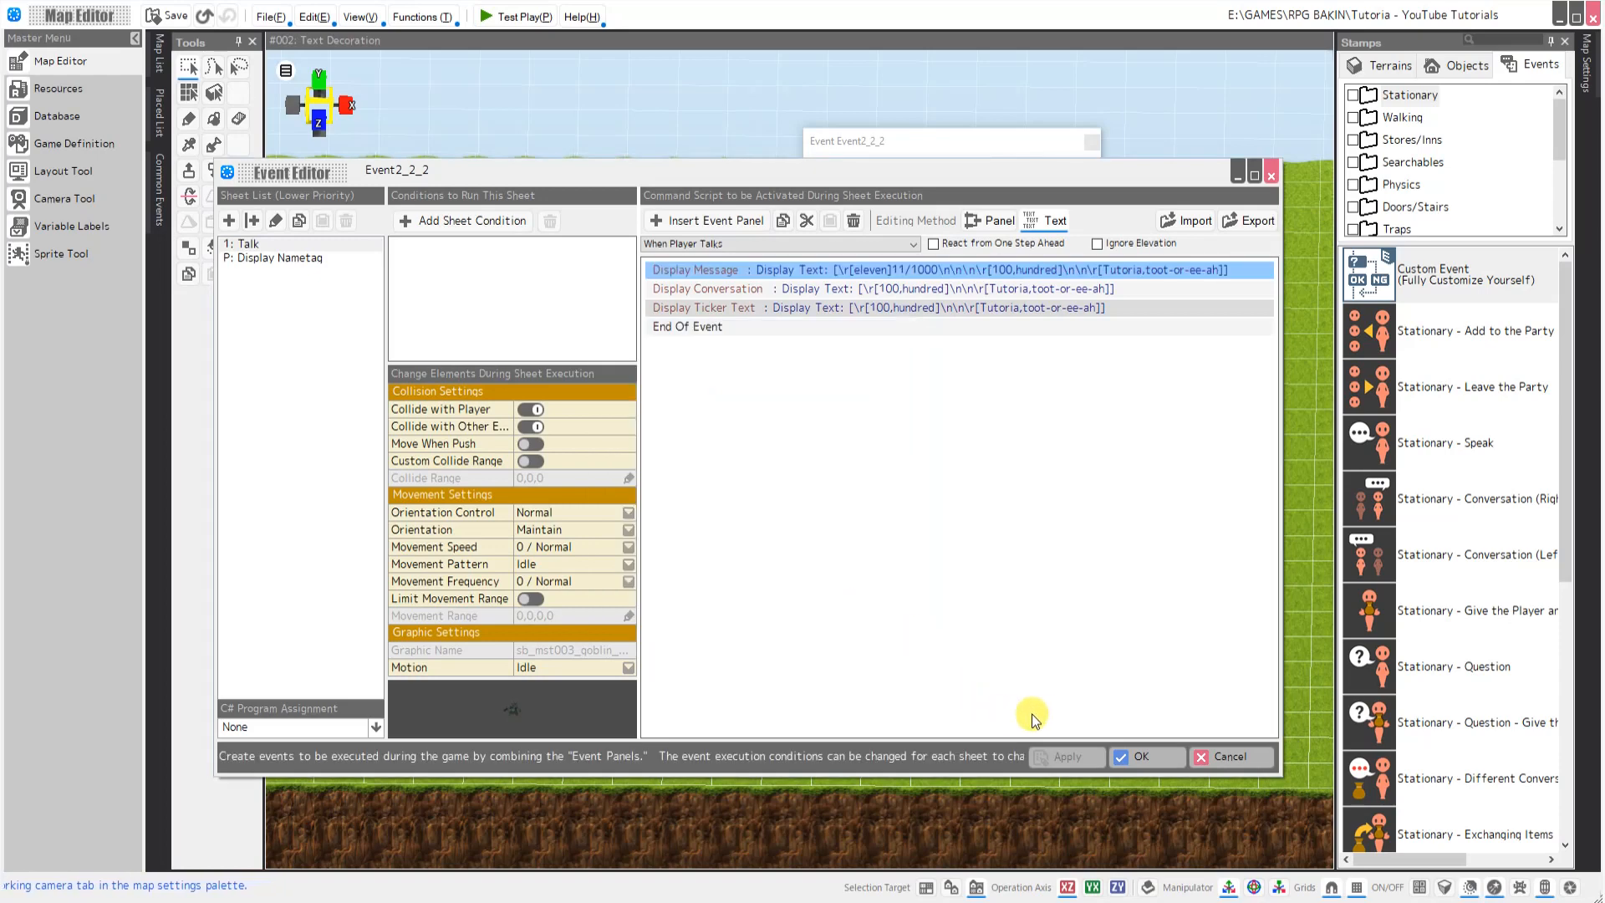
{"action": "left_click", "coordinate": [1244, 769]}
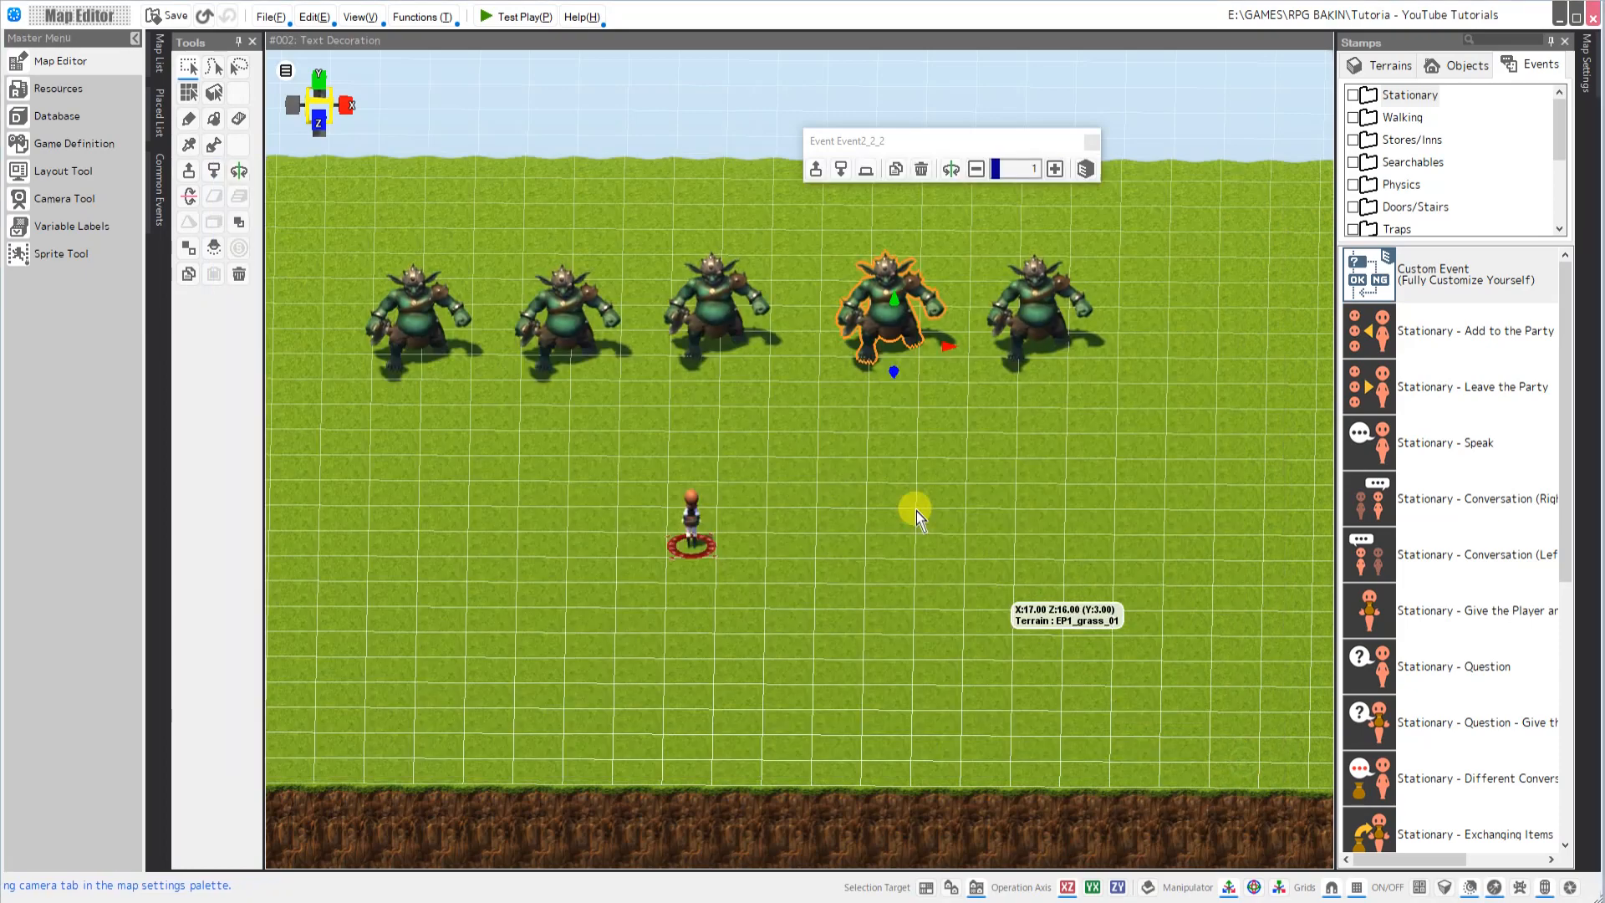
Run a test play, talk to Goblin #4 to check its ruby text through all its messages, and close the test play
{"action": "left_click", "coordinate": [512, 18]}
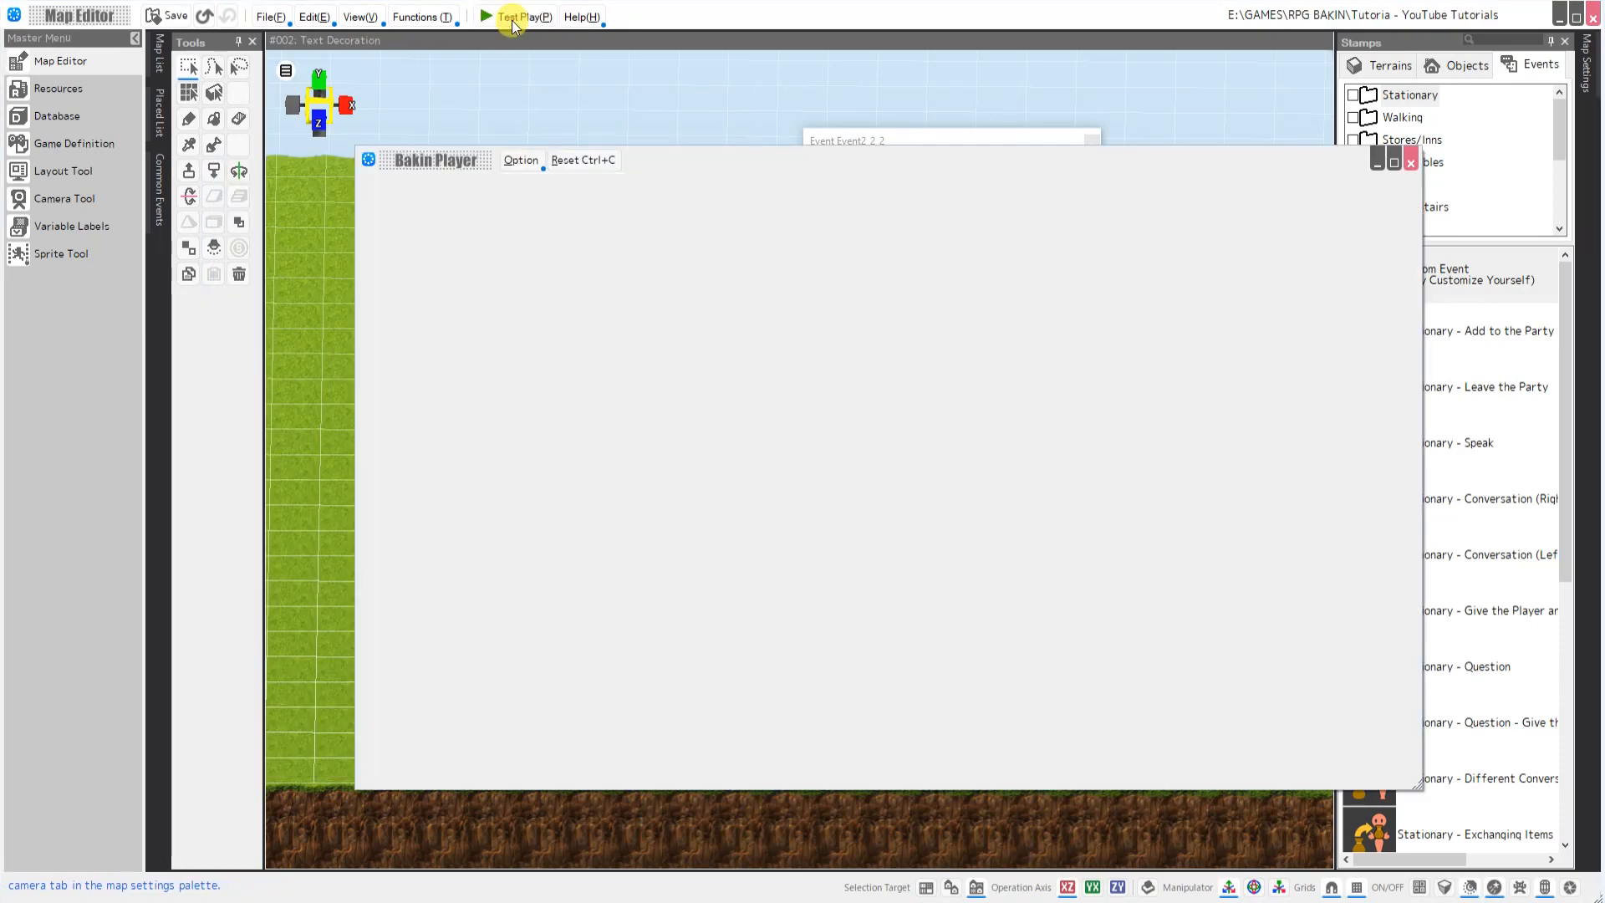
{"action": "key", "text": "Up"}
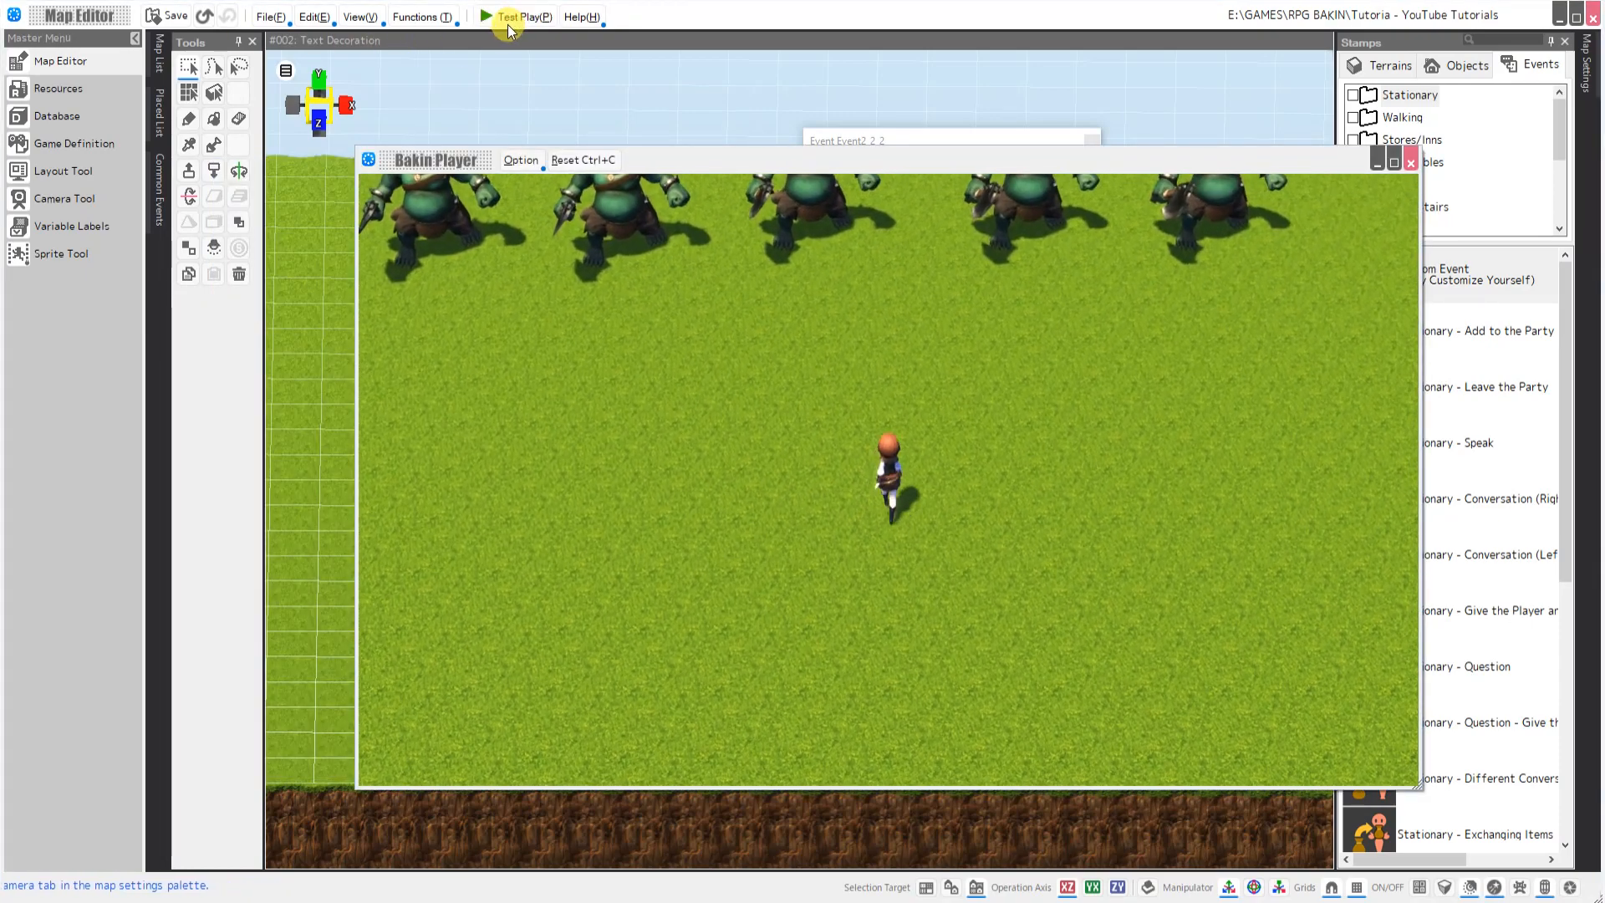
{"action": "key", "text": "Up"}
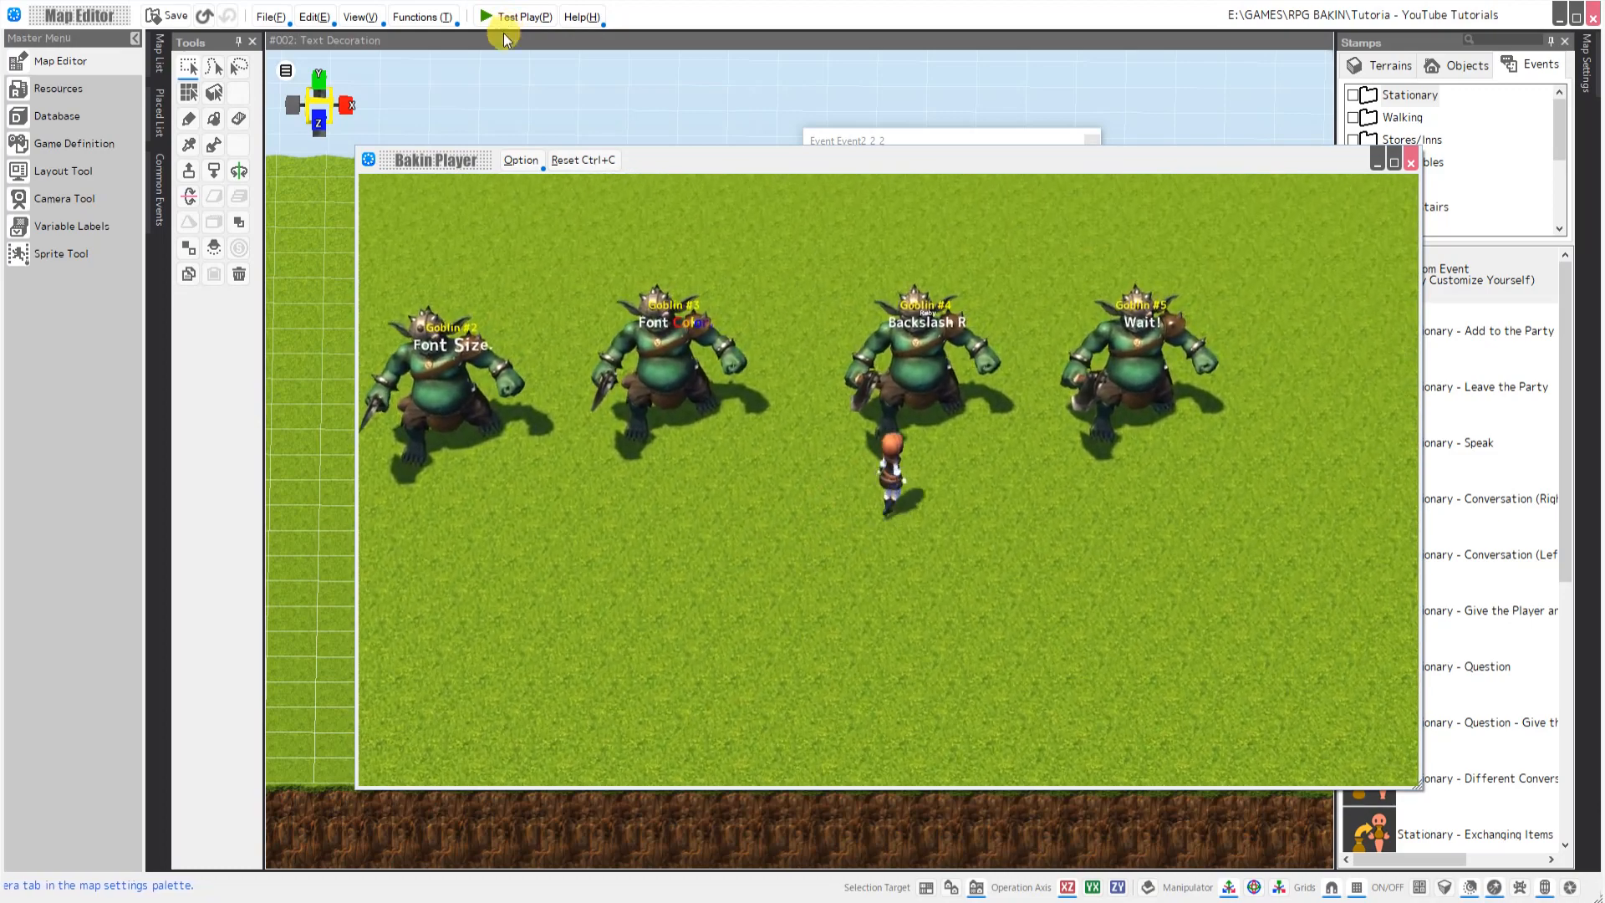
{"action": "left_click", "coordinate": [891, 383]}
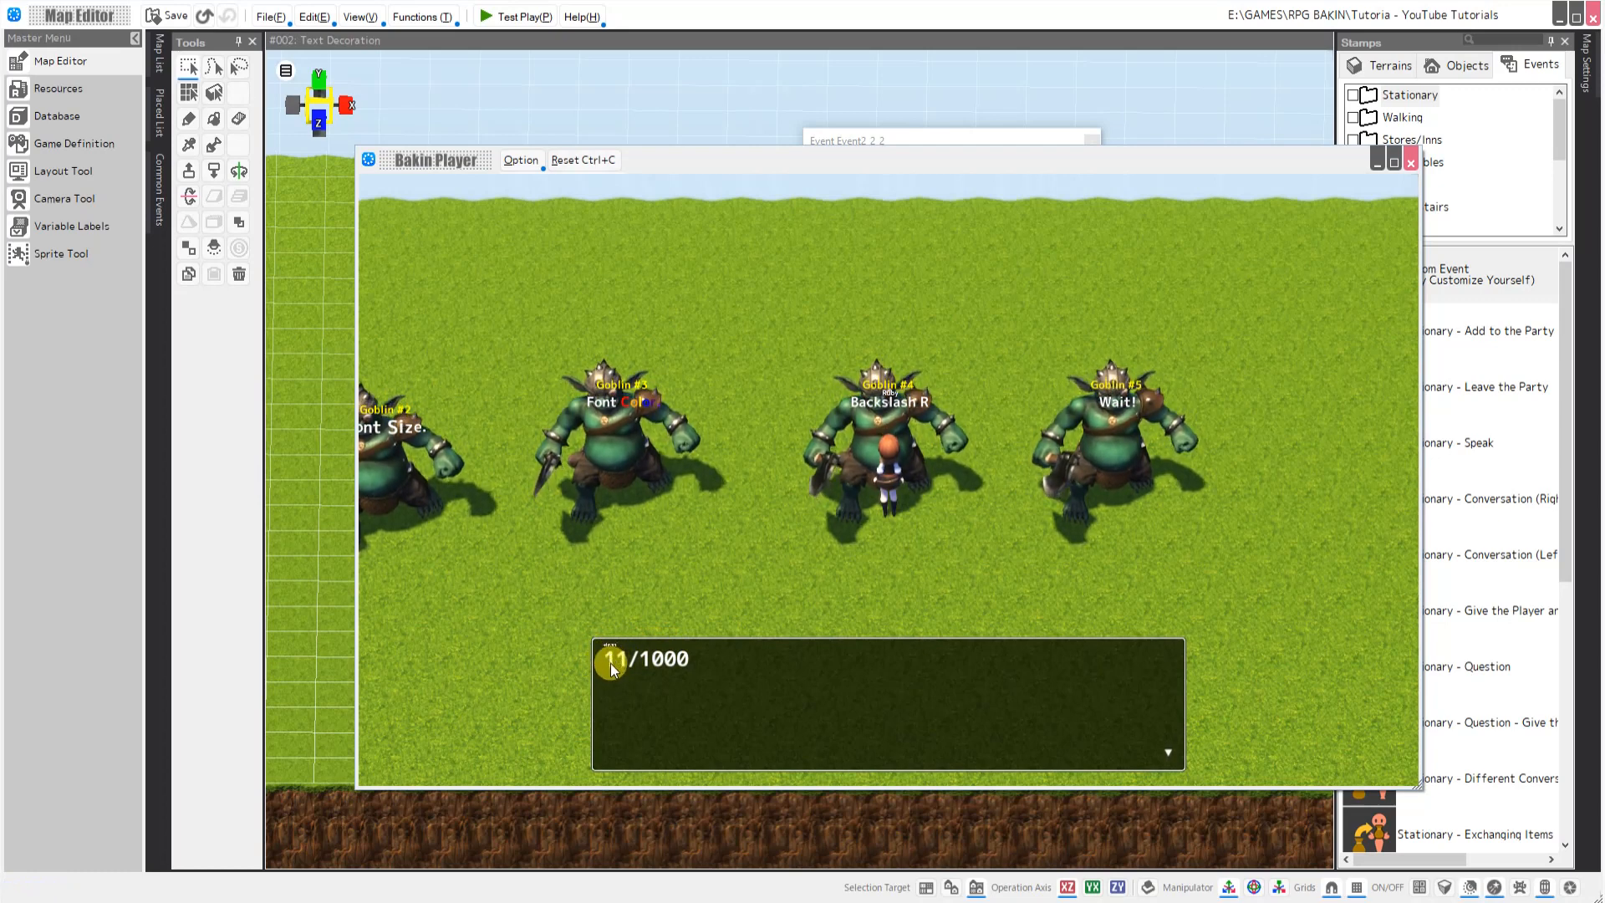
{"action": "left_click", "coordinate": [749, 689]}
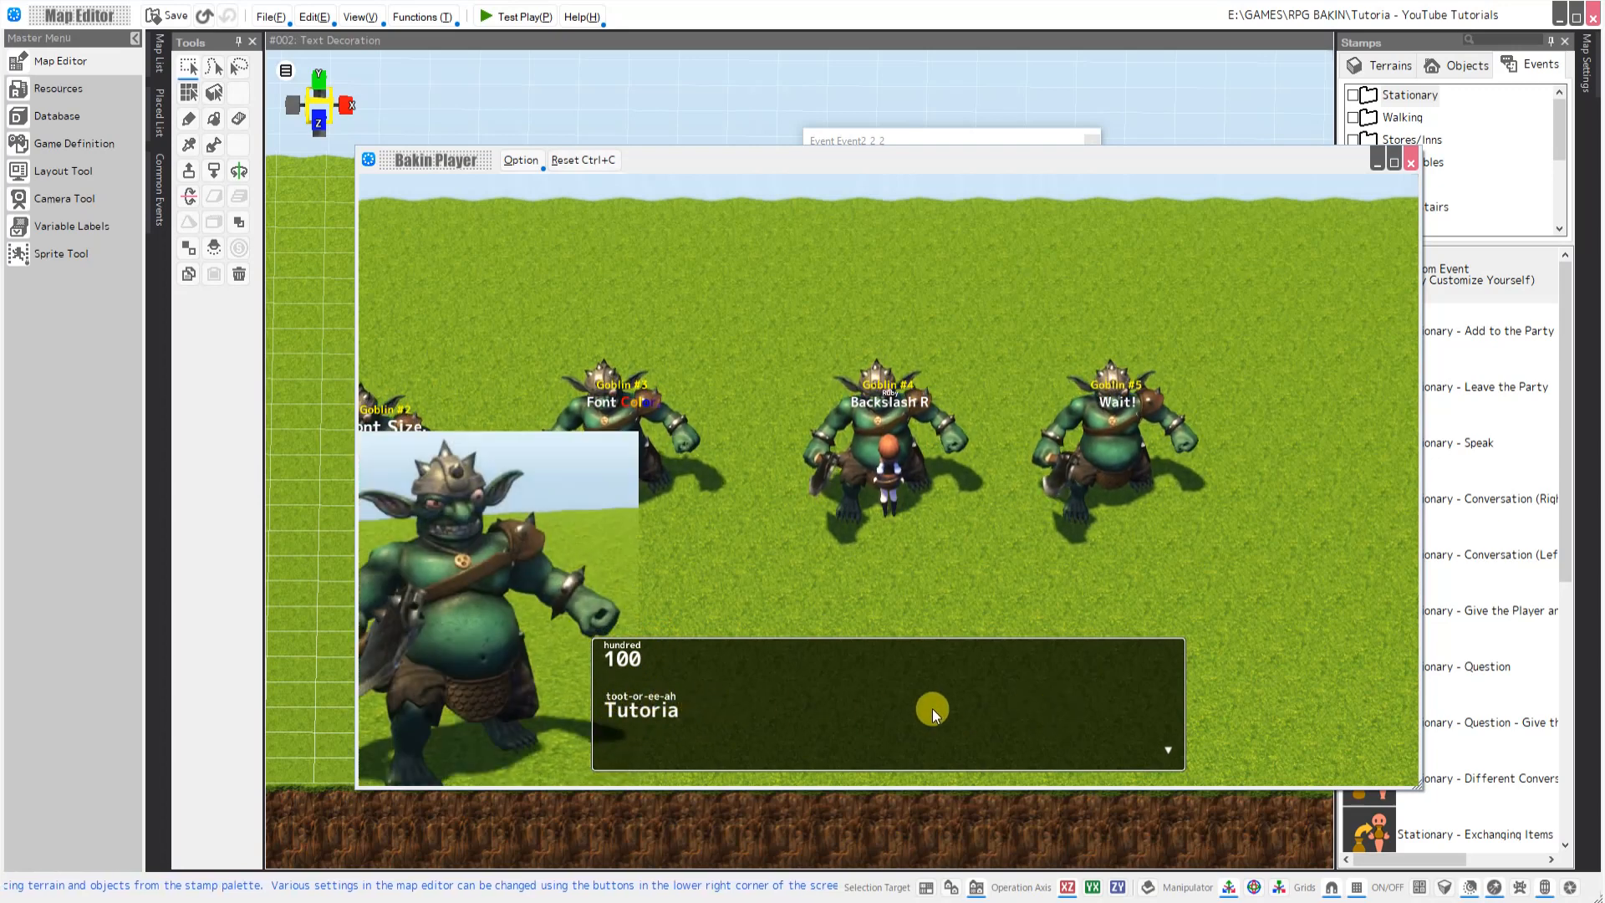
{"action": "left_click", "coordinate": [770, 704]}
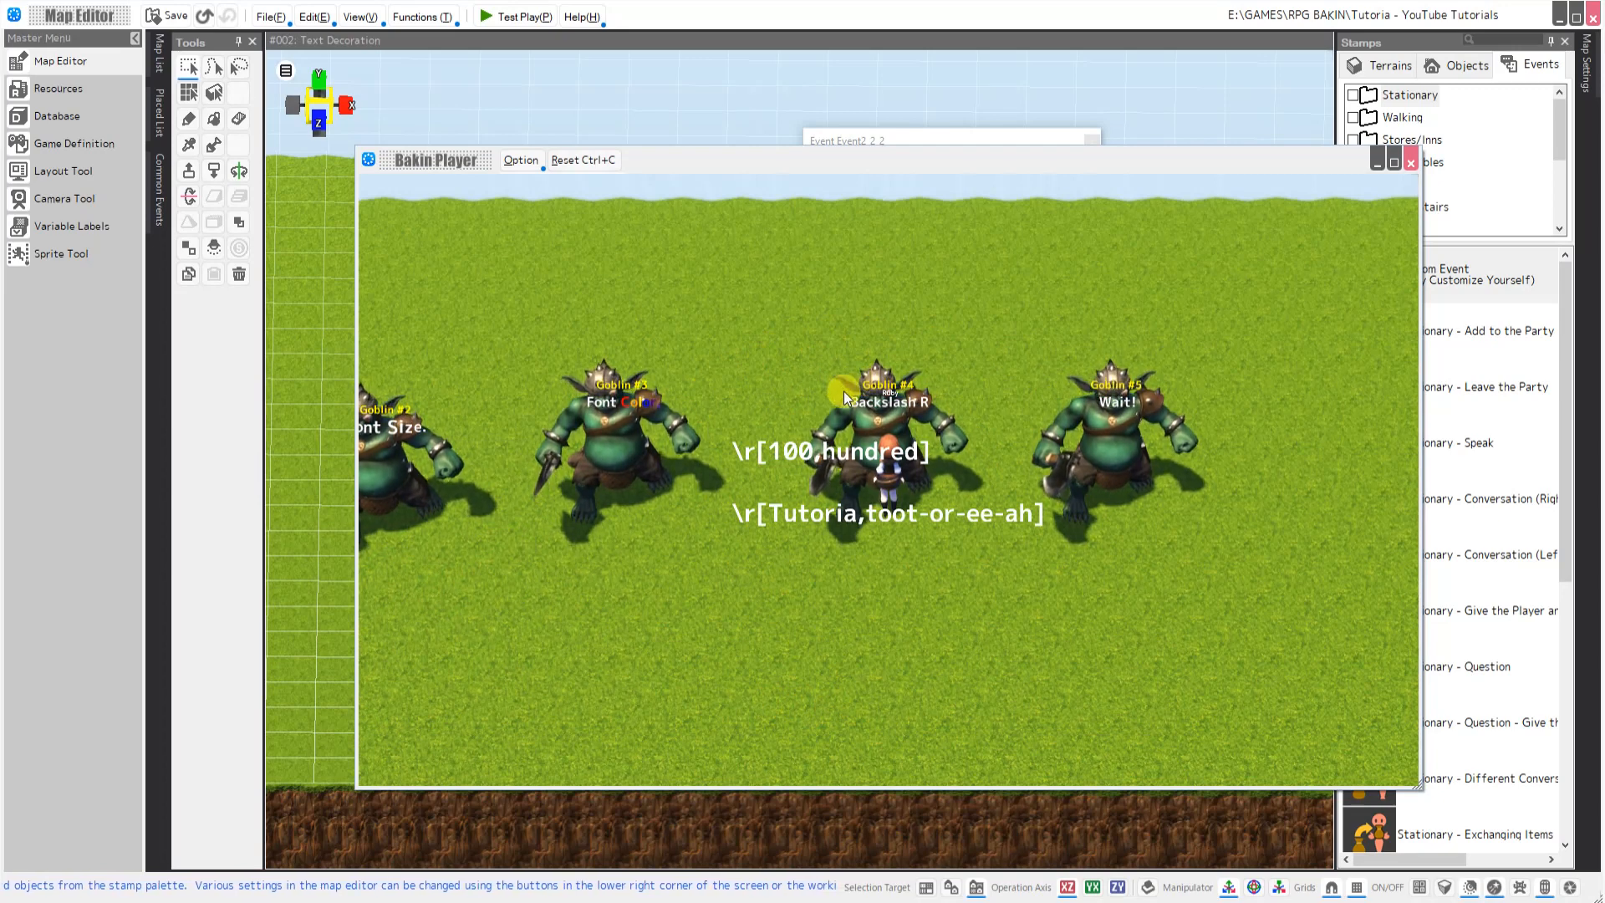
{"action": "left_click", "coordinate": [1411, 167]}
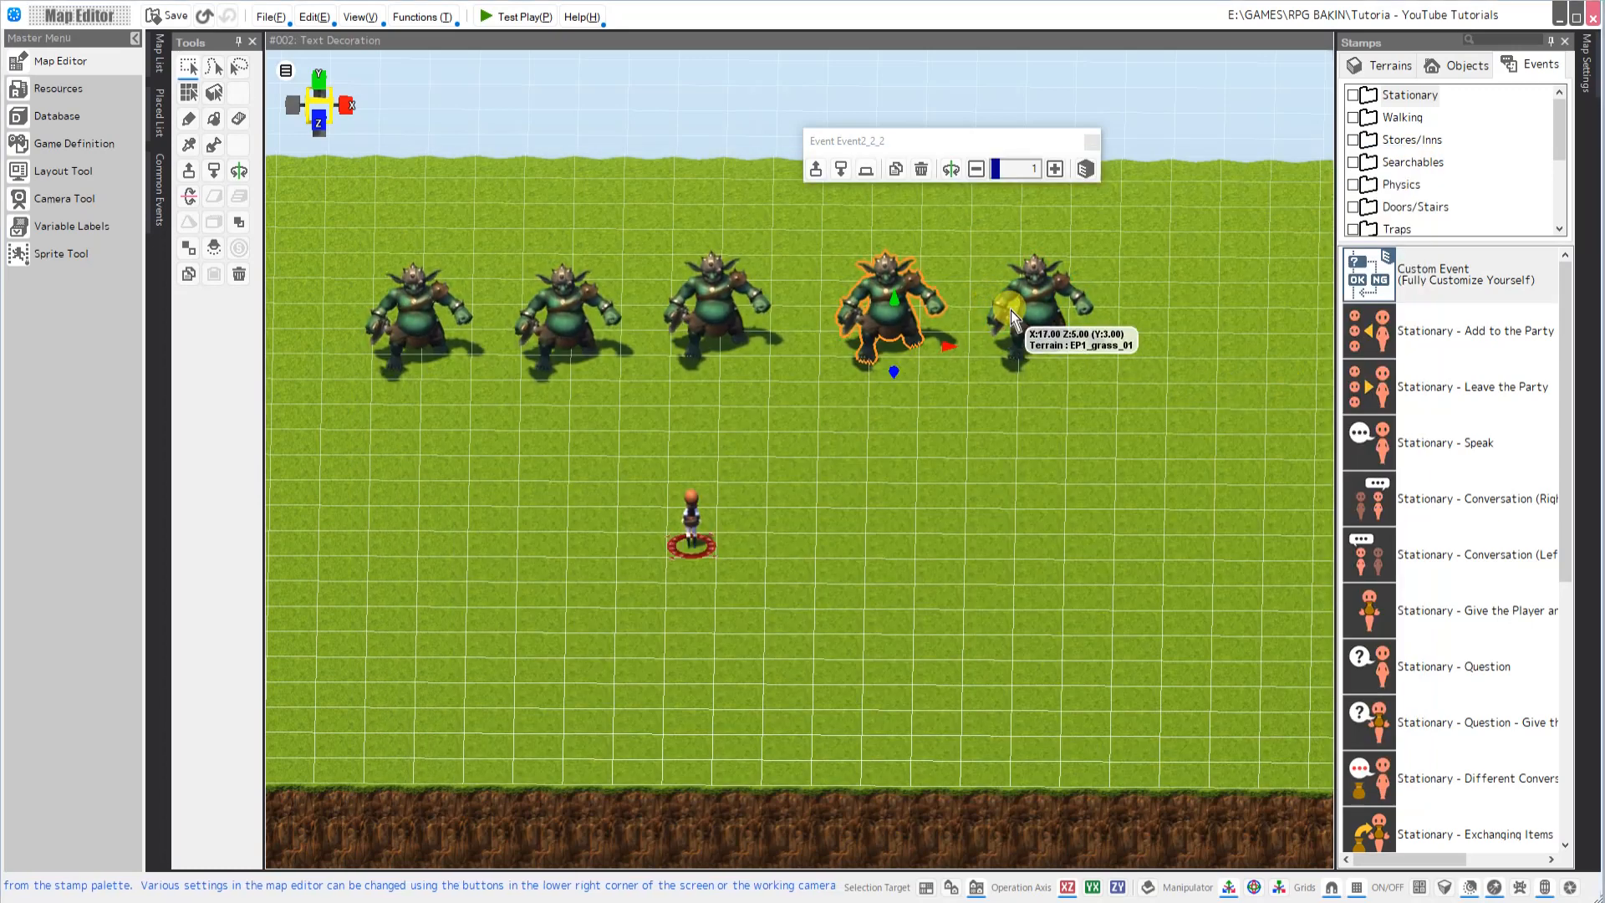
Open the fifth goblin's Display Message with the command input support list and examine the wait codes \w and \w[0.4]
{"action": "right_click", "coordinate": [1011, 310]}
{"action": "left_click", "coordinate": [1054, 326]}
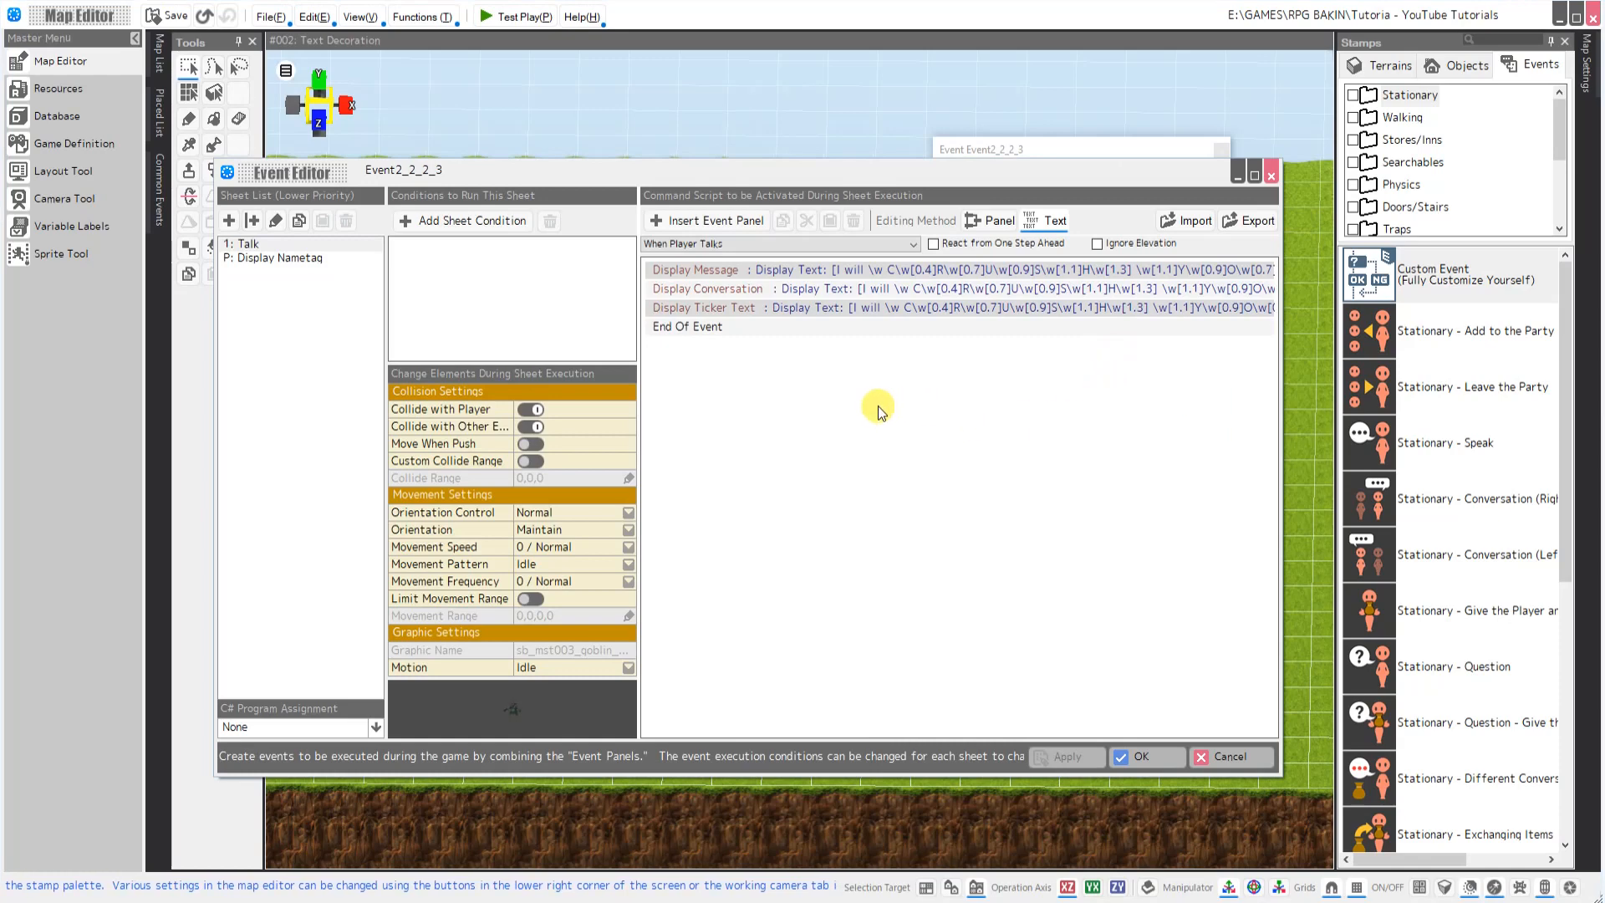
{"action": "double_click", "coordinate": [815, 272]}
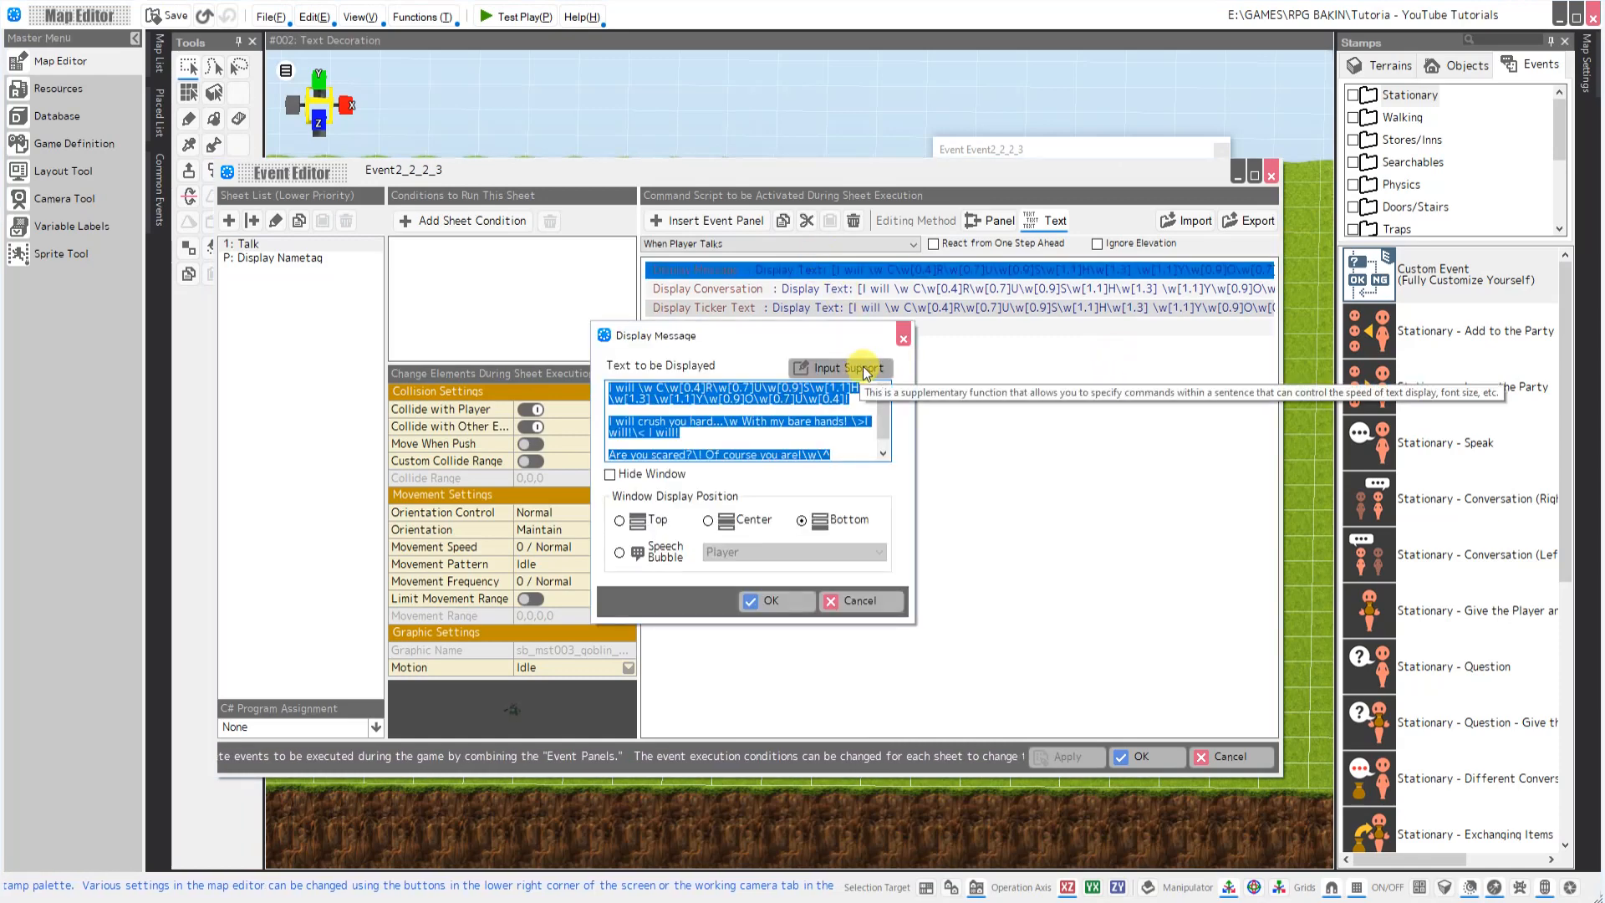
{"action": "left_click", "coordinate": [863, 370]}
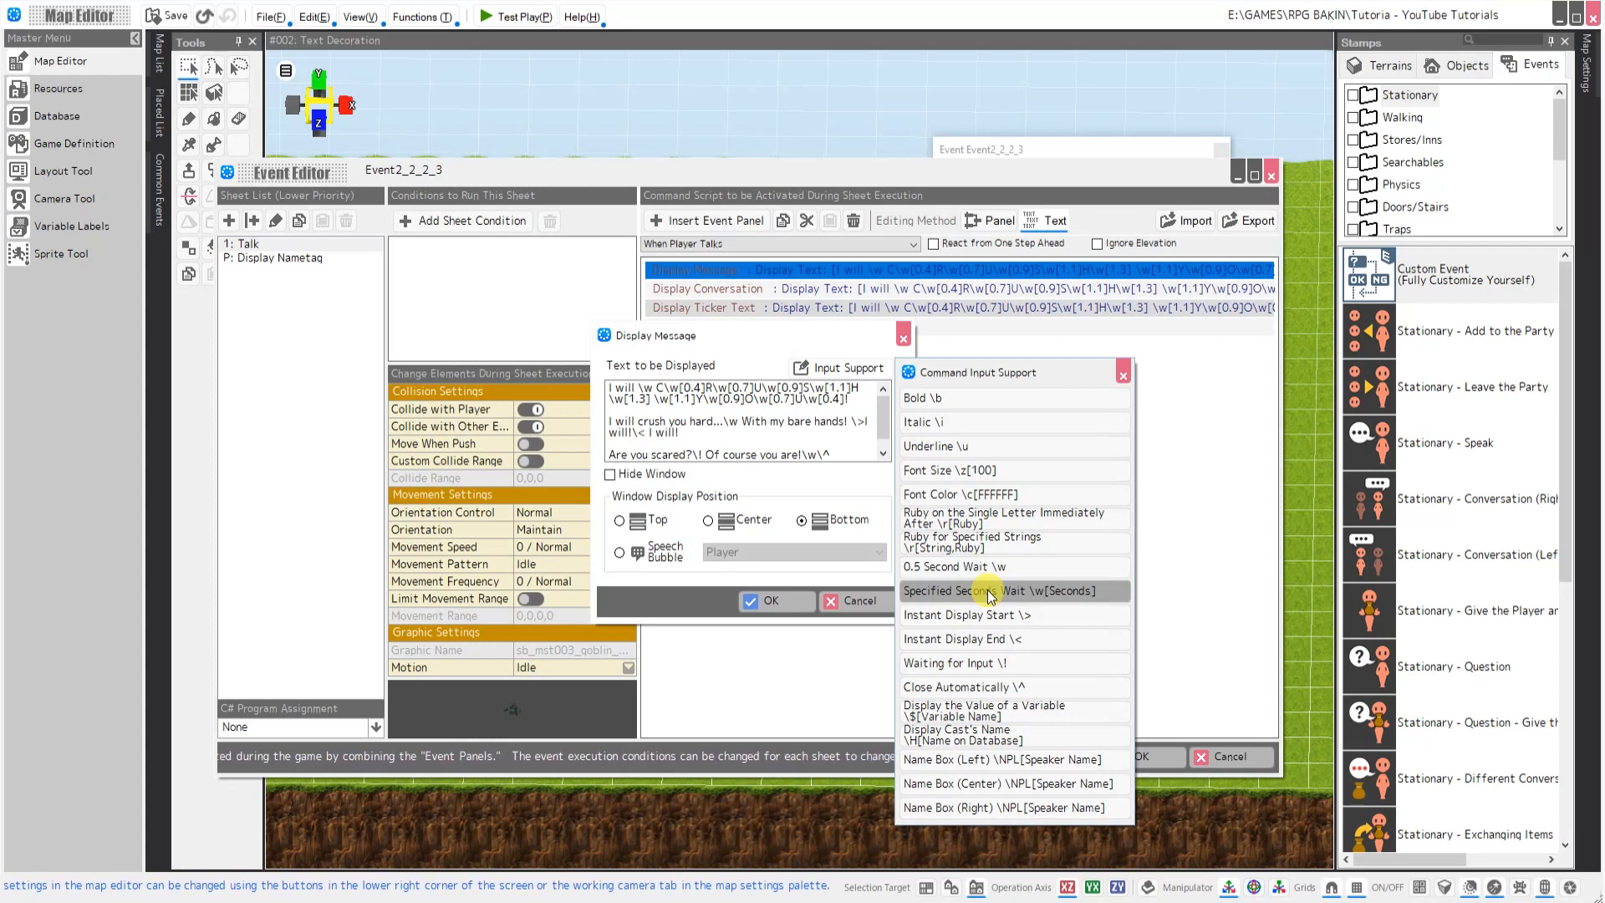
{"action": "left_click", "coordinate": [641, 389]}
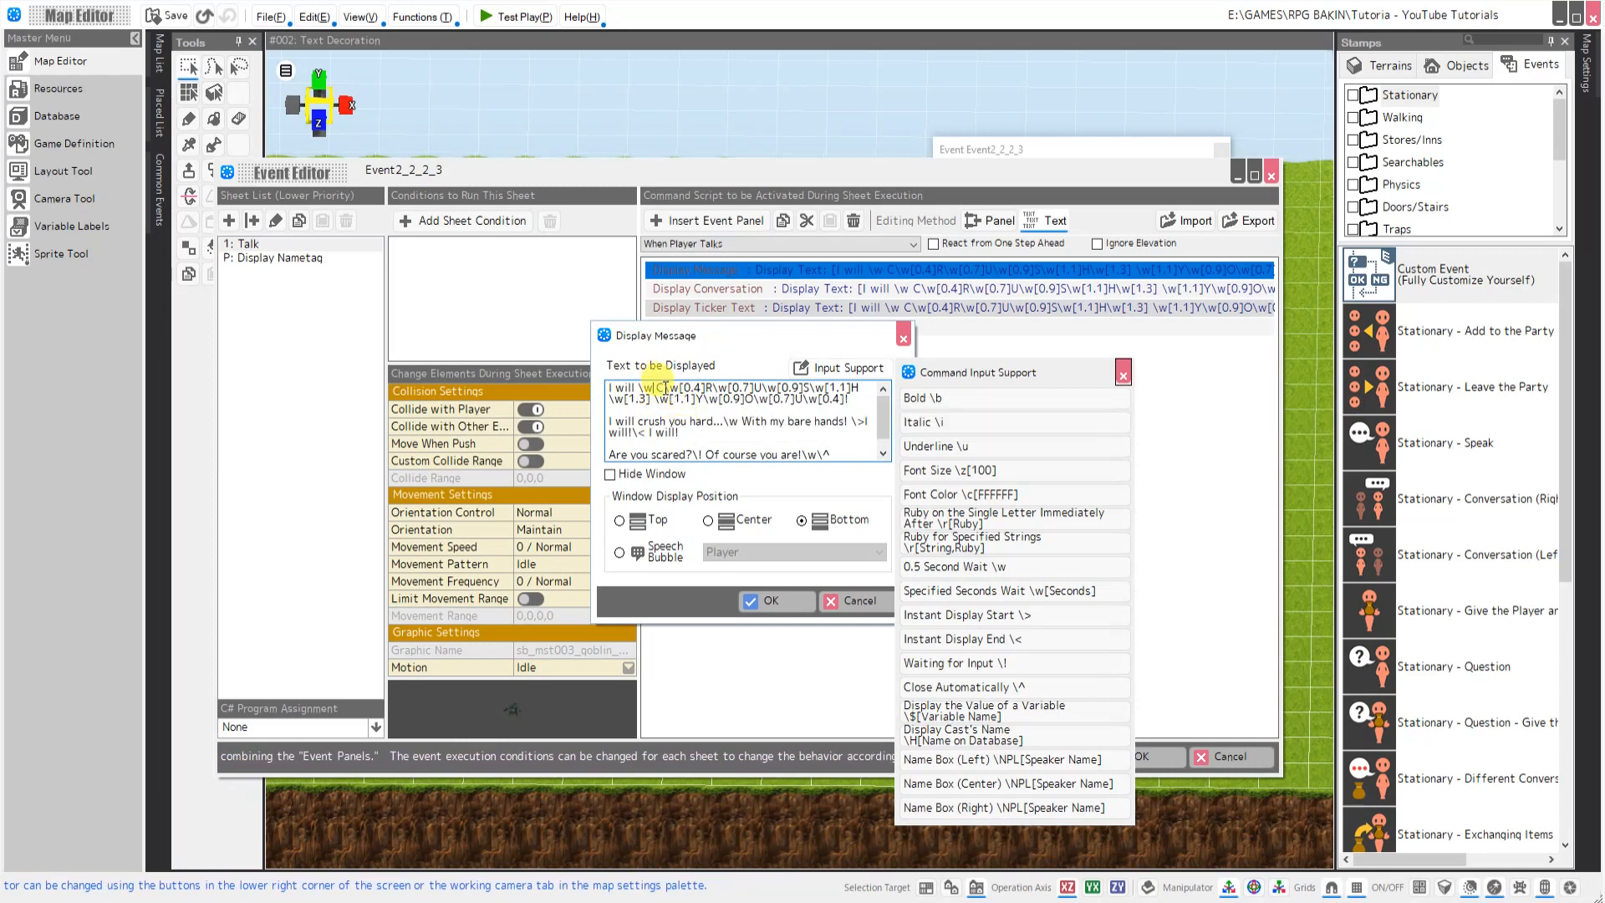
{"action": "left_click_drag", "start_coordinate": [669, 386], "coordinate": [698, 388]}
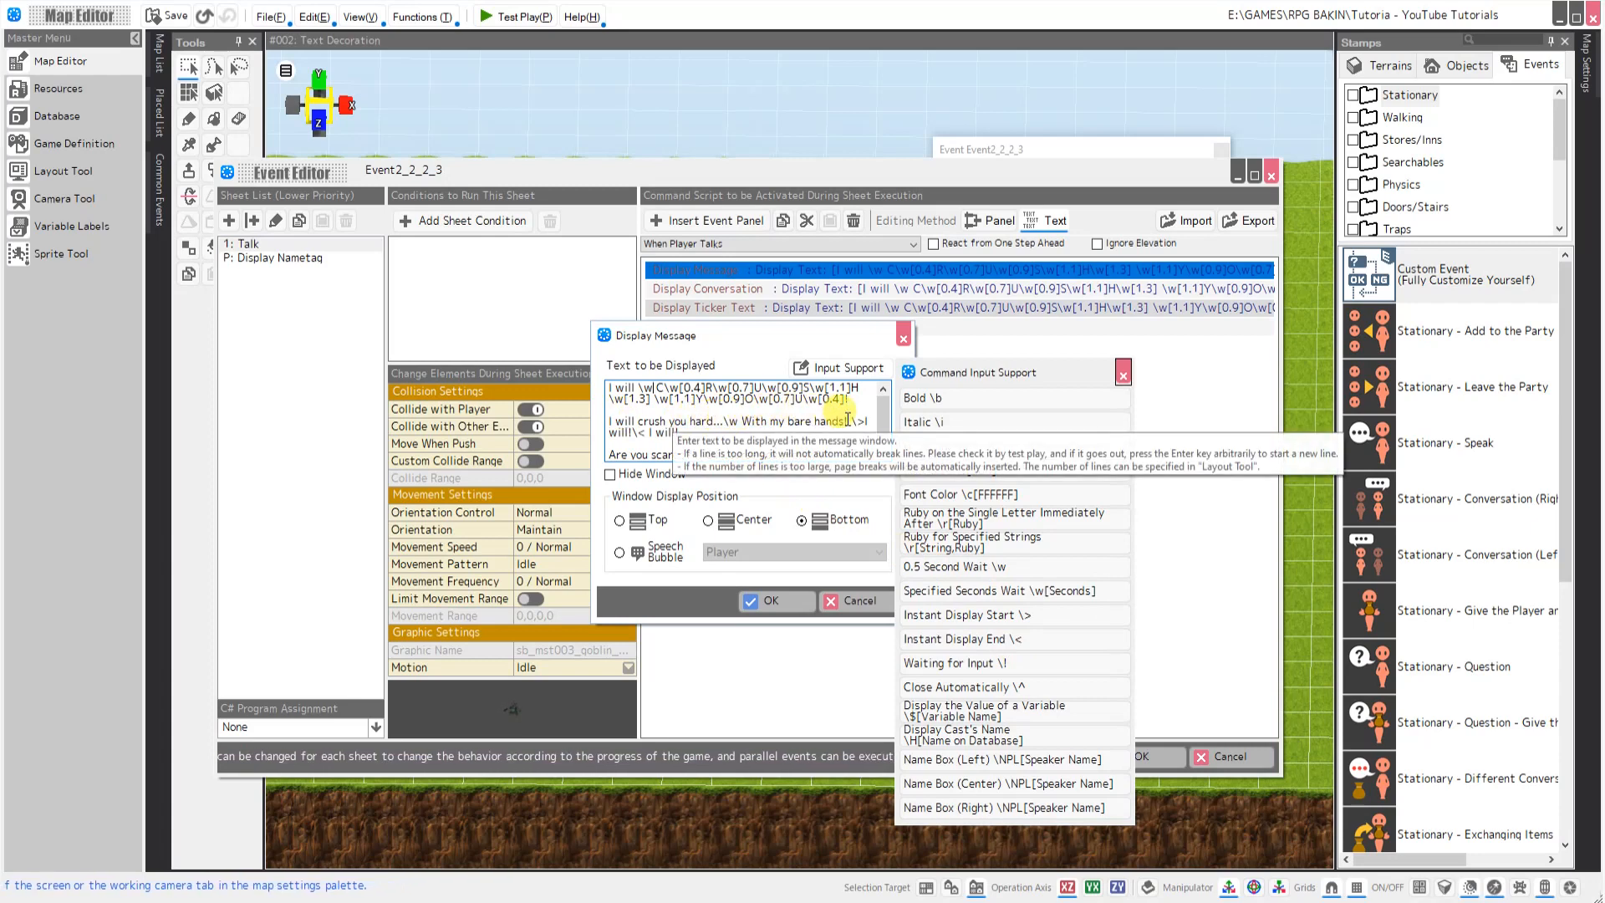
Examine the instant display codes \> and \< and the closing \w\^ in the message, and close the fifth goblin's event without saving
{"action": "left_click_drag", "start_coordinate": [647, 433], "coordinate": [851, 420]}
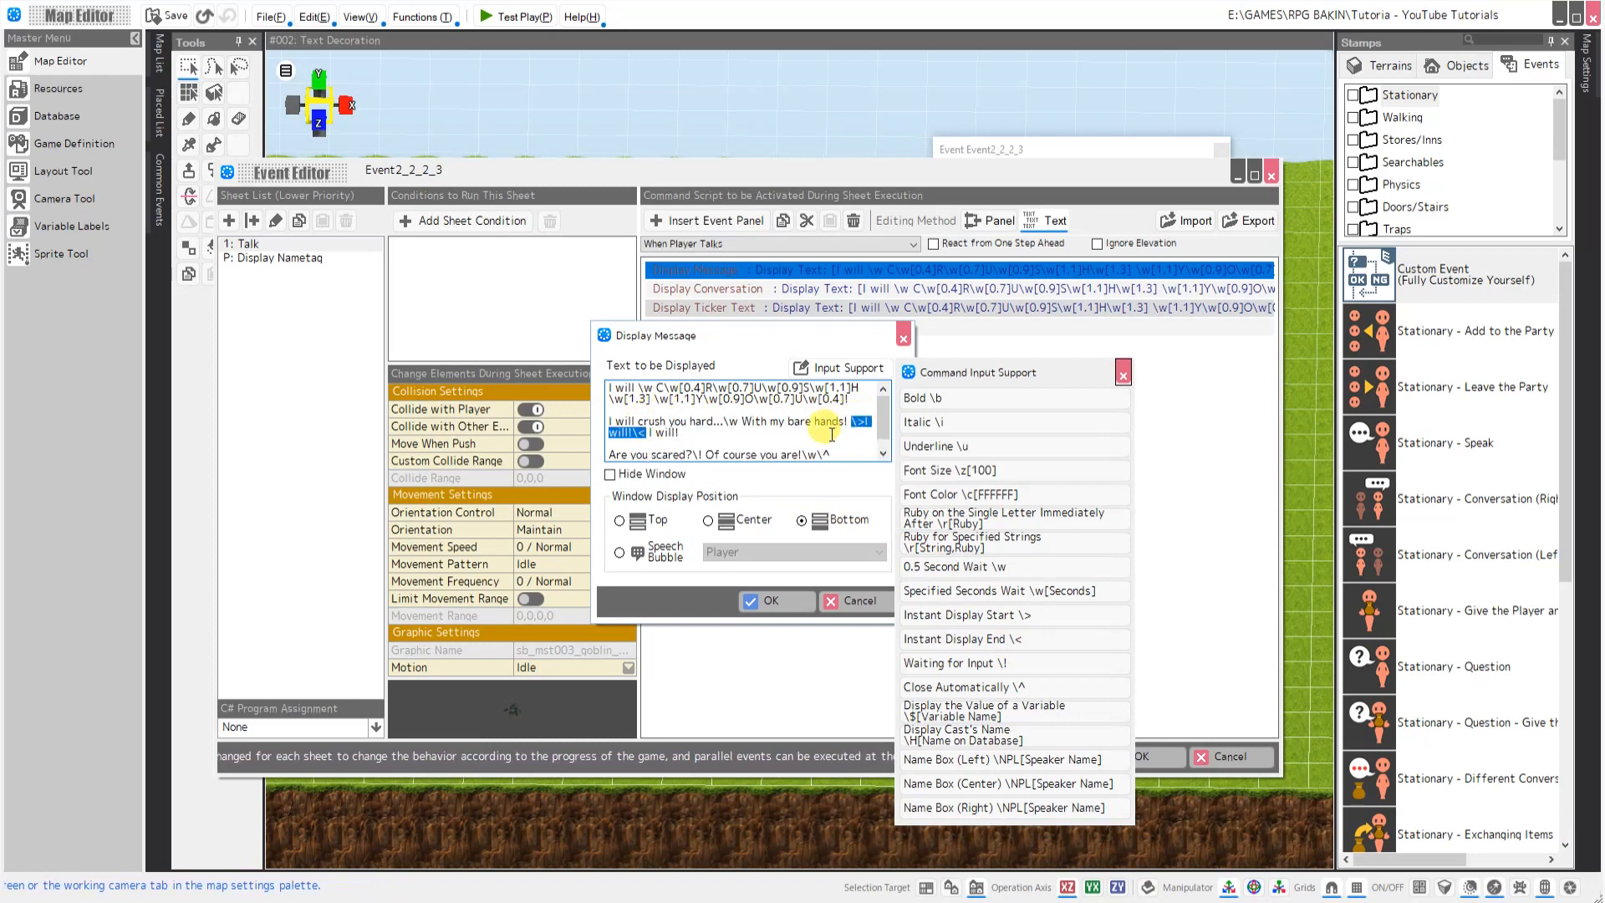
{"action": "scroll", "coordinate": [832, 434], "scroll_direction": "down", "scroll_amount": 1}
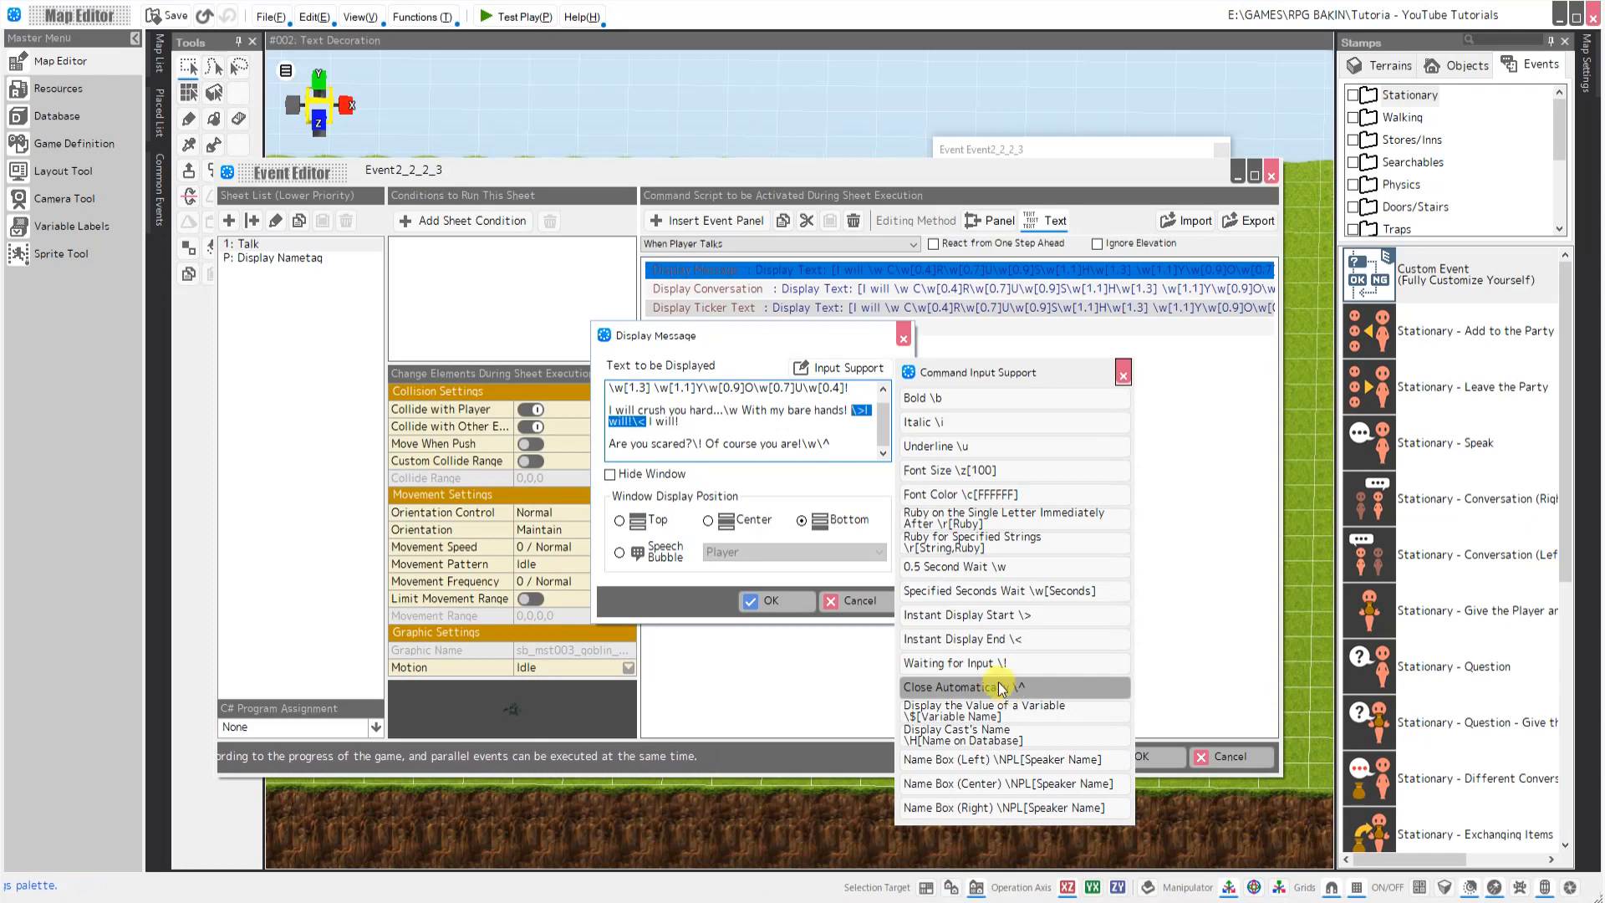
{"action": "left_click", "coordinate": [806, 442]}
{"action": "left_click_drag", "start_coordinate": [811, 440], "coordinate": [814, 441]}
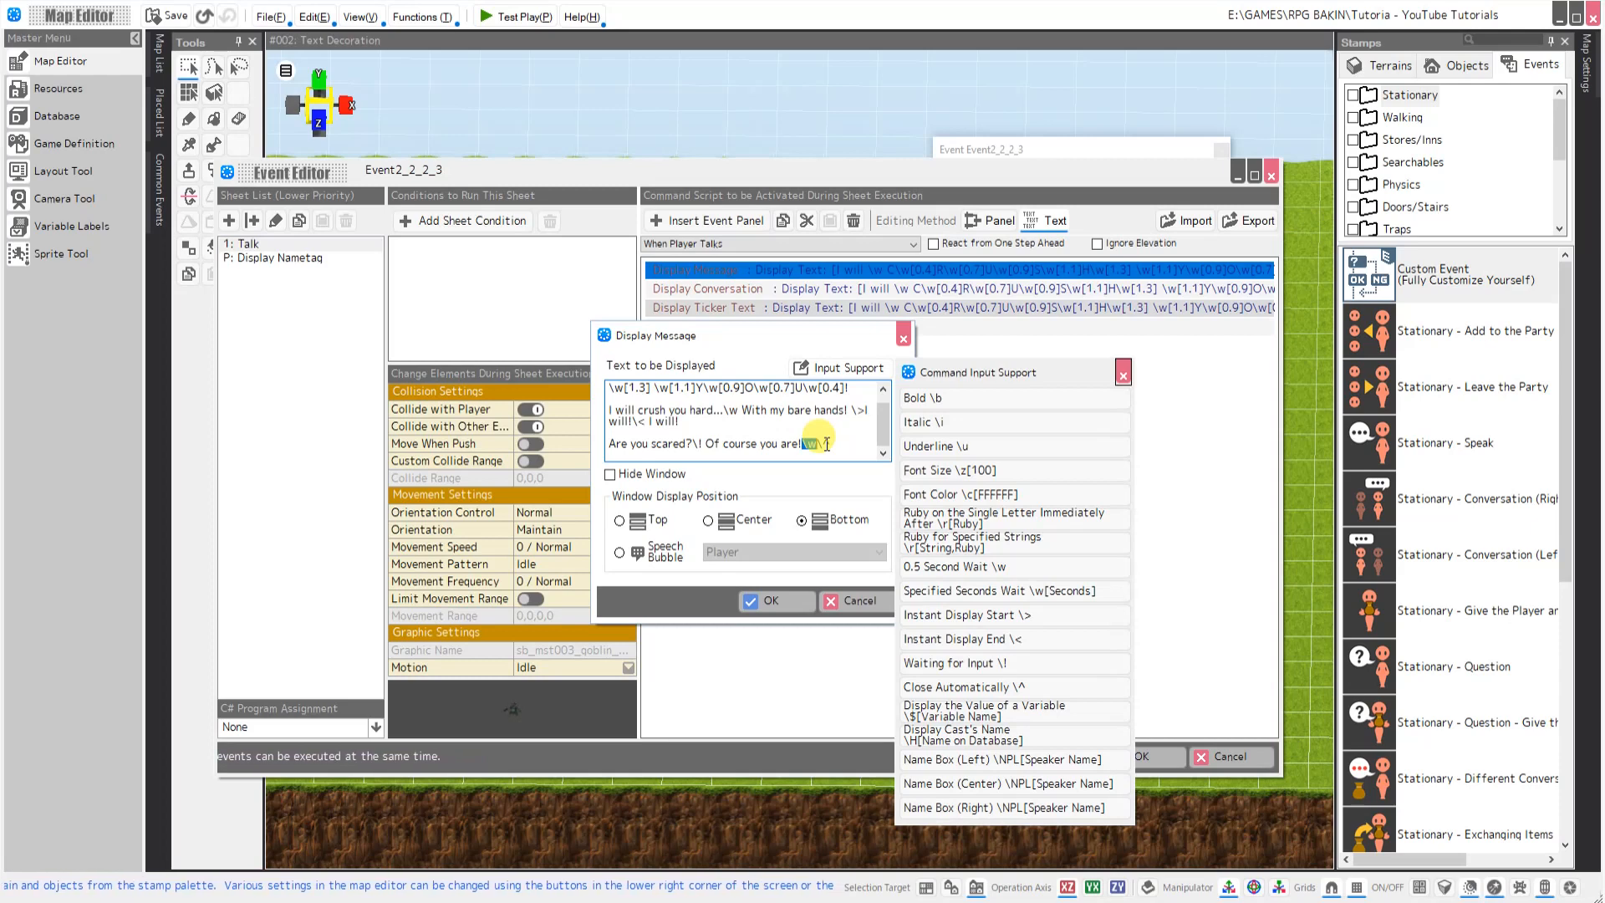
{"action": "left_click", "coordinate": [1206, 406]}
{"action": "left_click", "coordinate": [859, 602]}
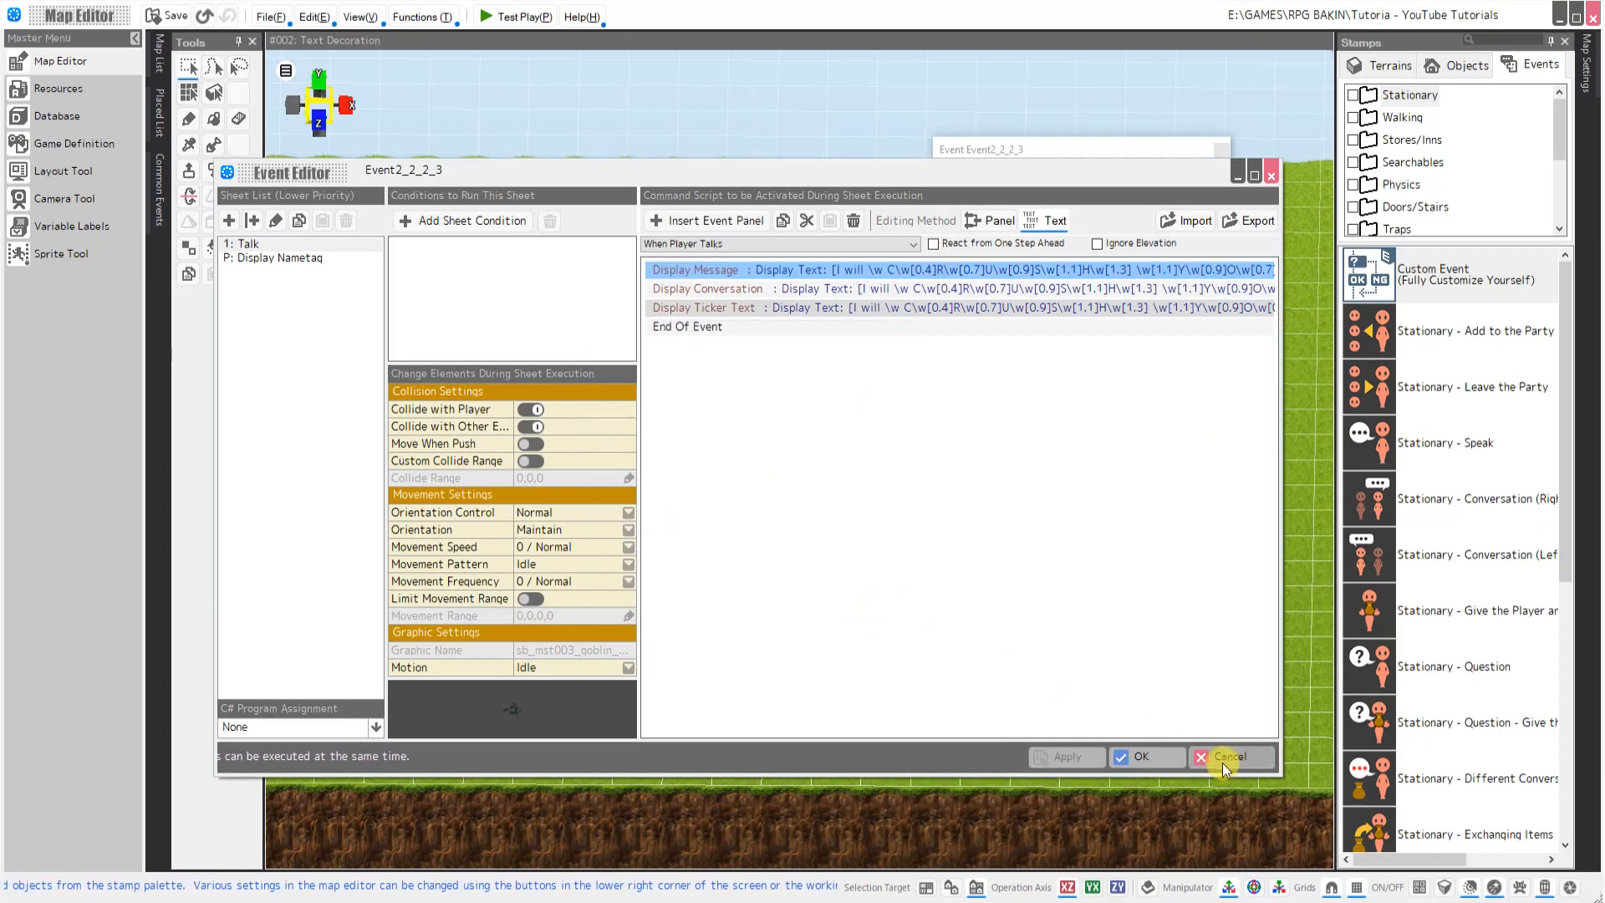
{"action": "left_click", "coordinate": [1227, 758]}
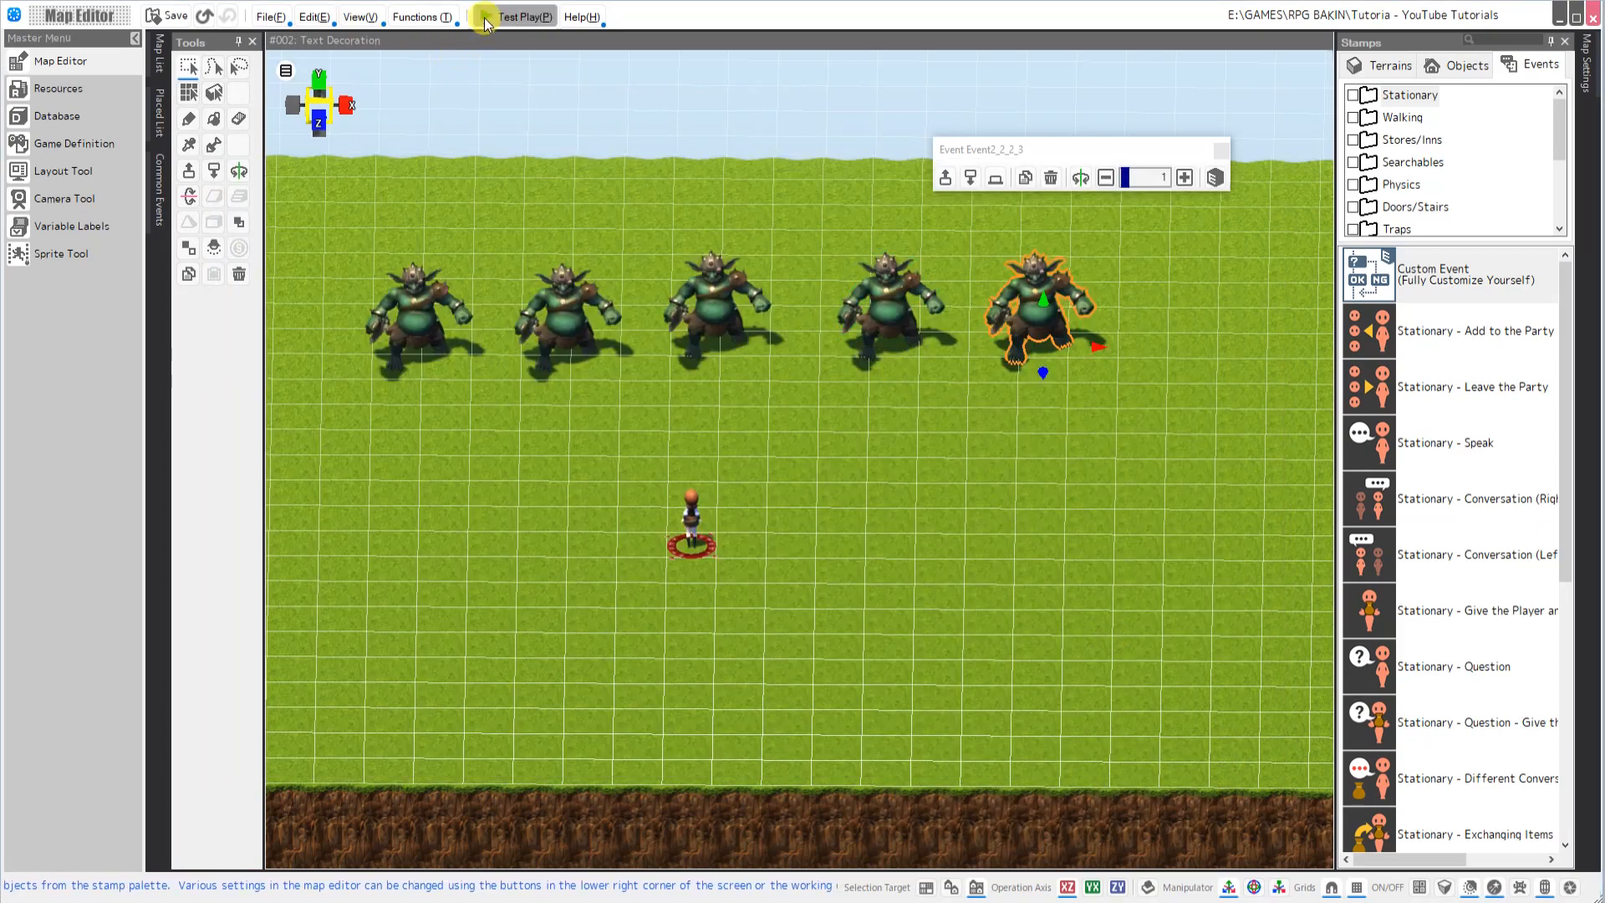
Run a test play and talk to Goblin #5 to check the wait, instant display and automatic close codes in its message and conversation
{"action": "left_click", "coordinate": [515, 16]}
{"action": "key", "text": "Up"}
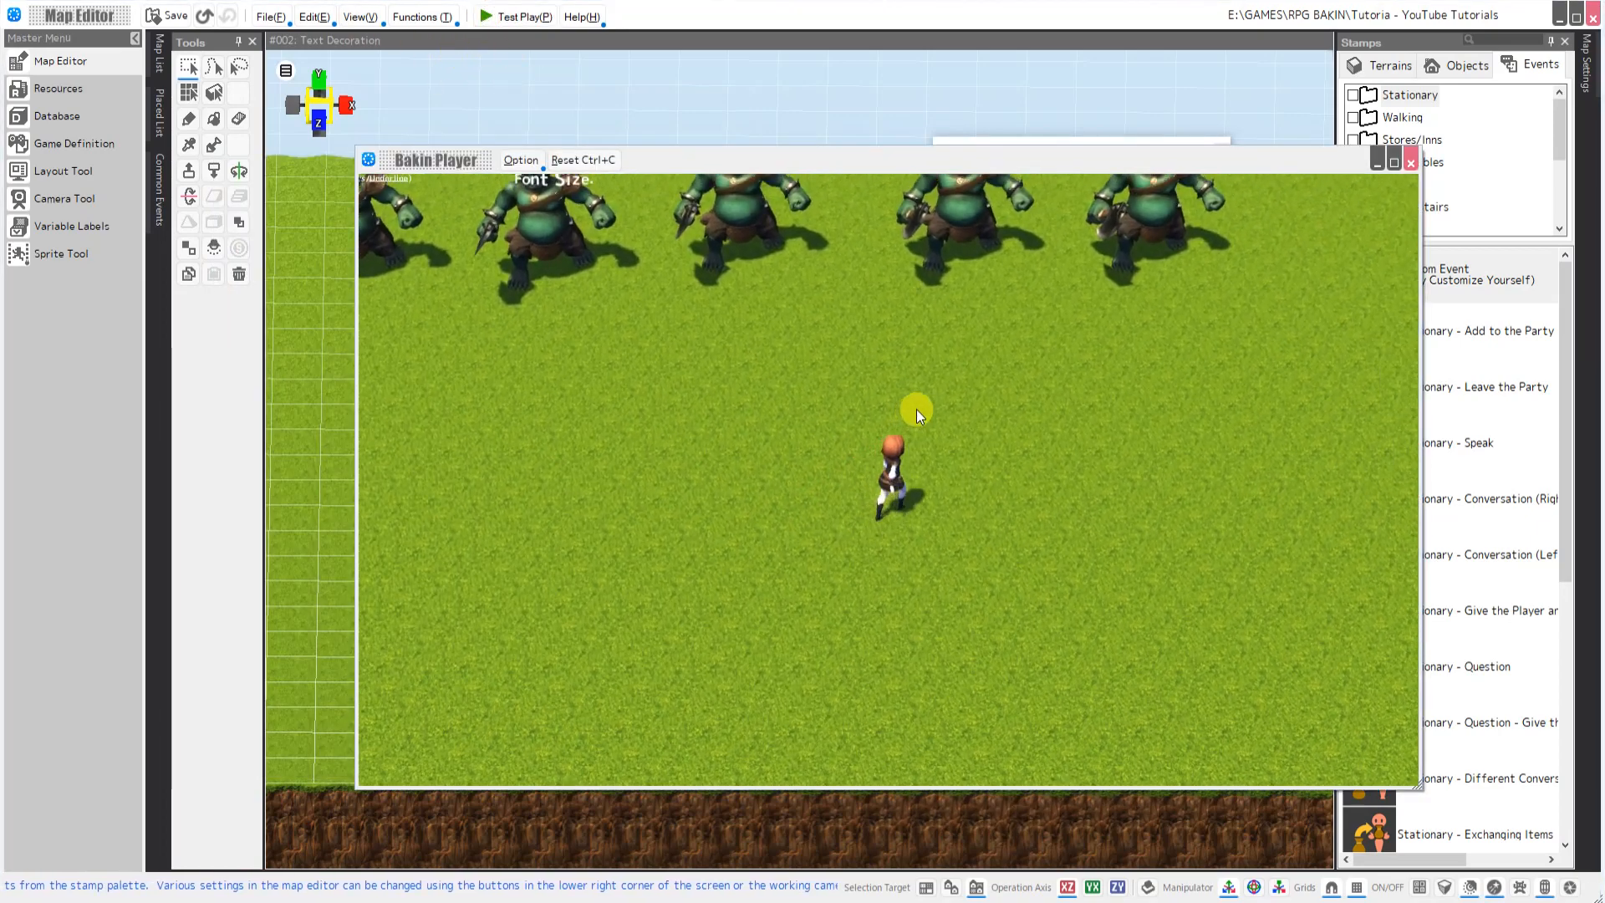
{"action": "key", "text": "Up"}
{"action": "key", "text": "Right"}
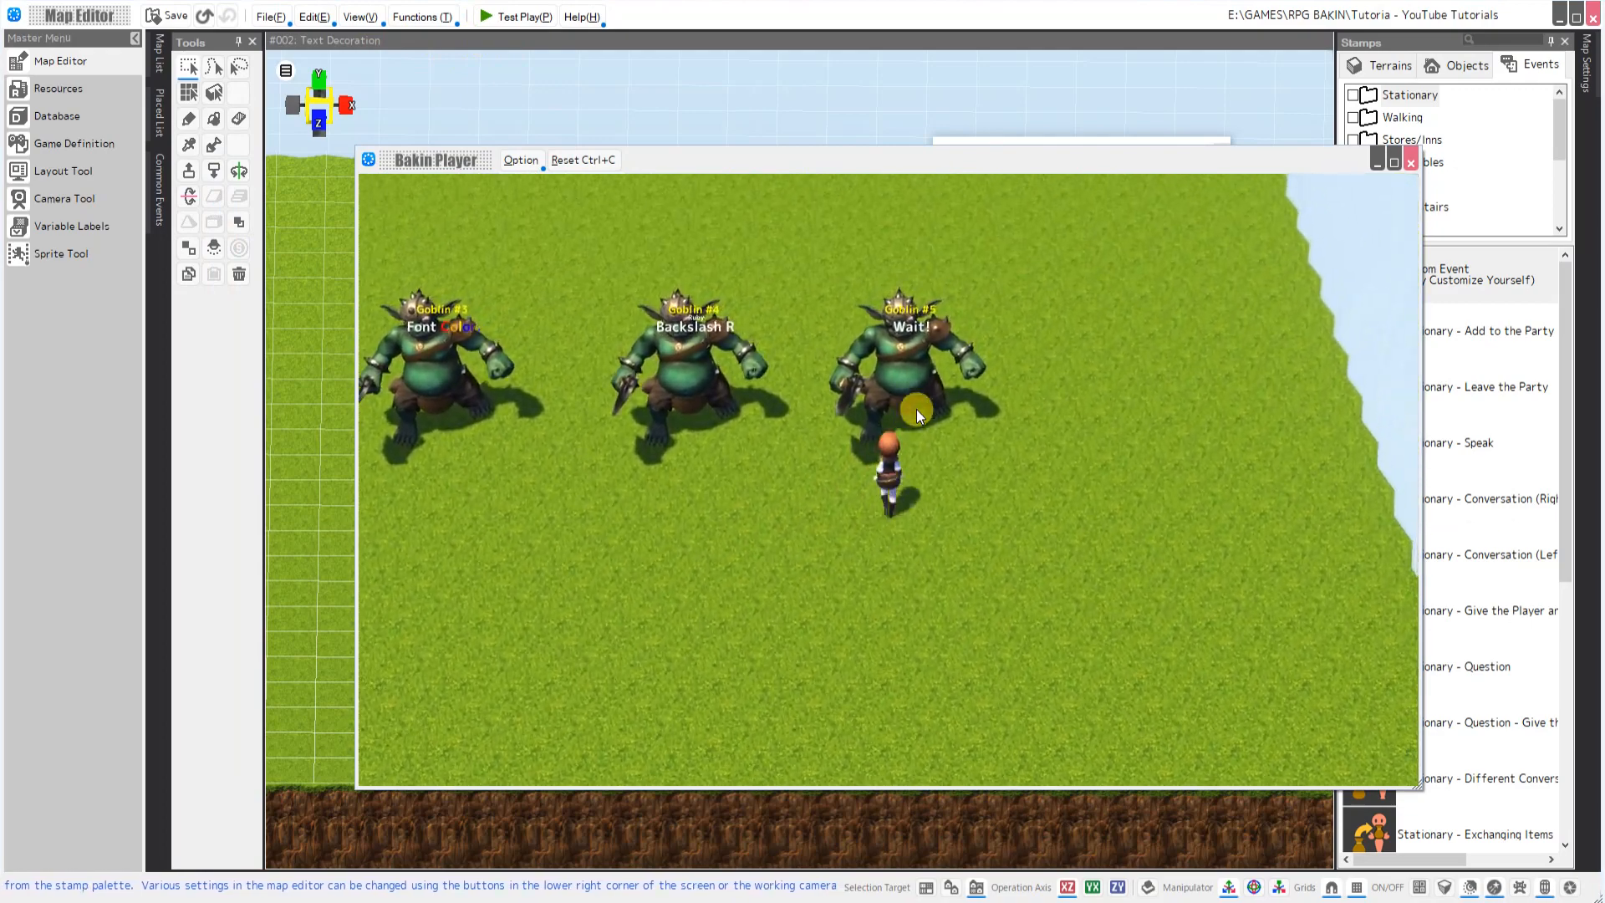
{"action": "key", "text": "Return"}
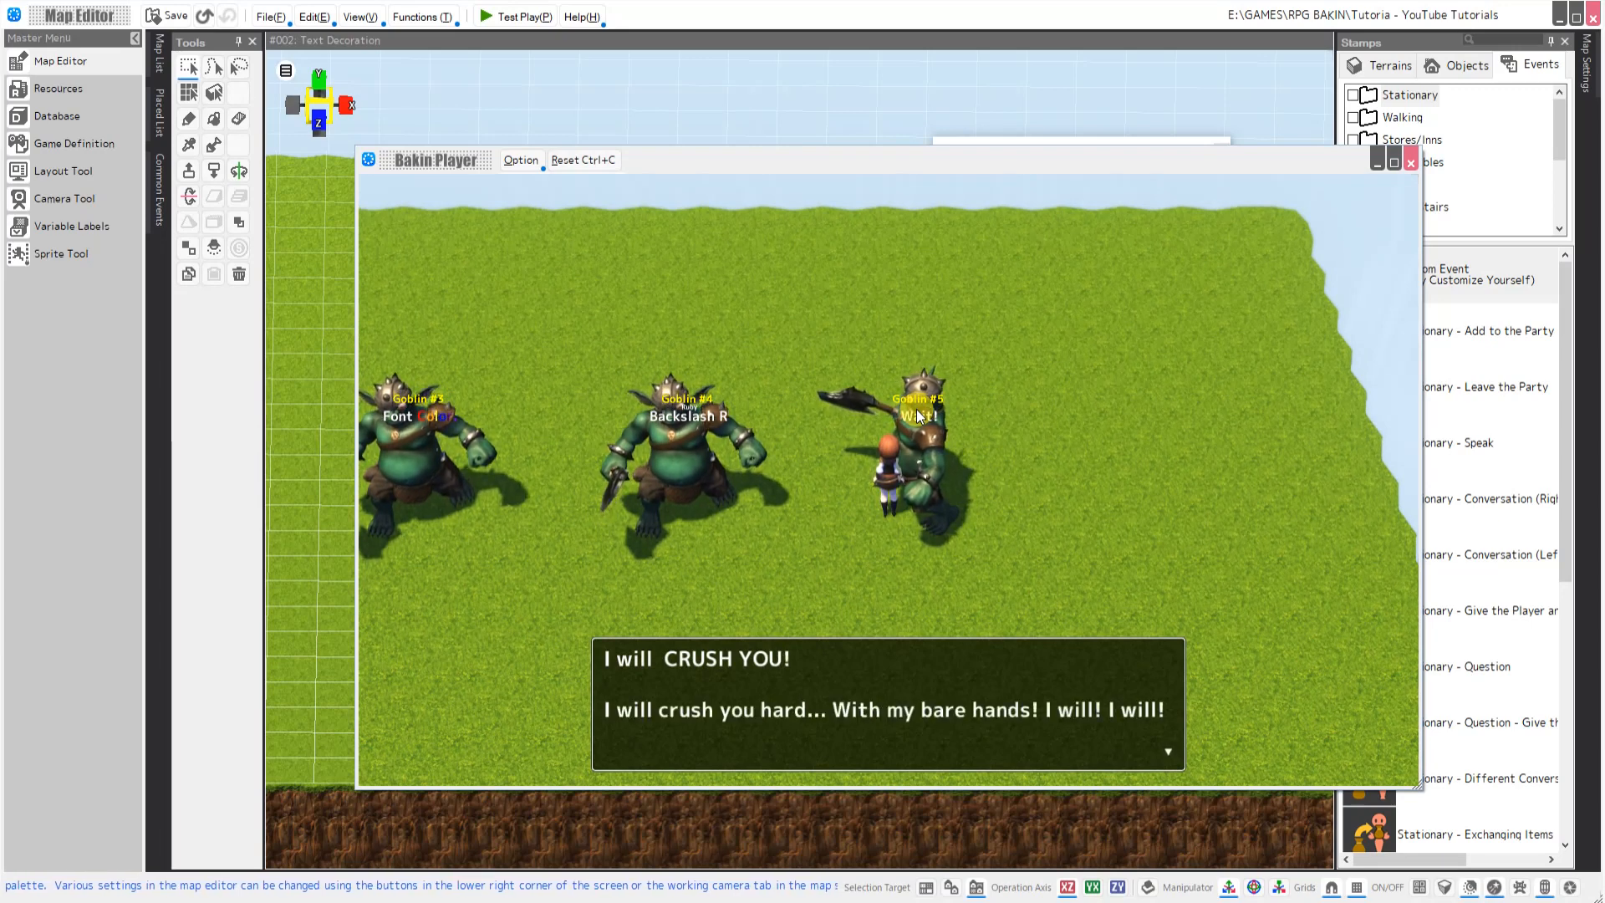
{"action": "left_click", "coordinate": [644, 714]}
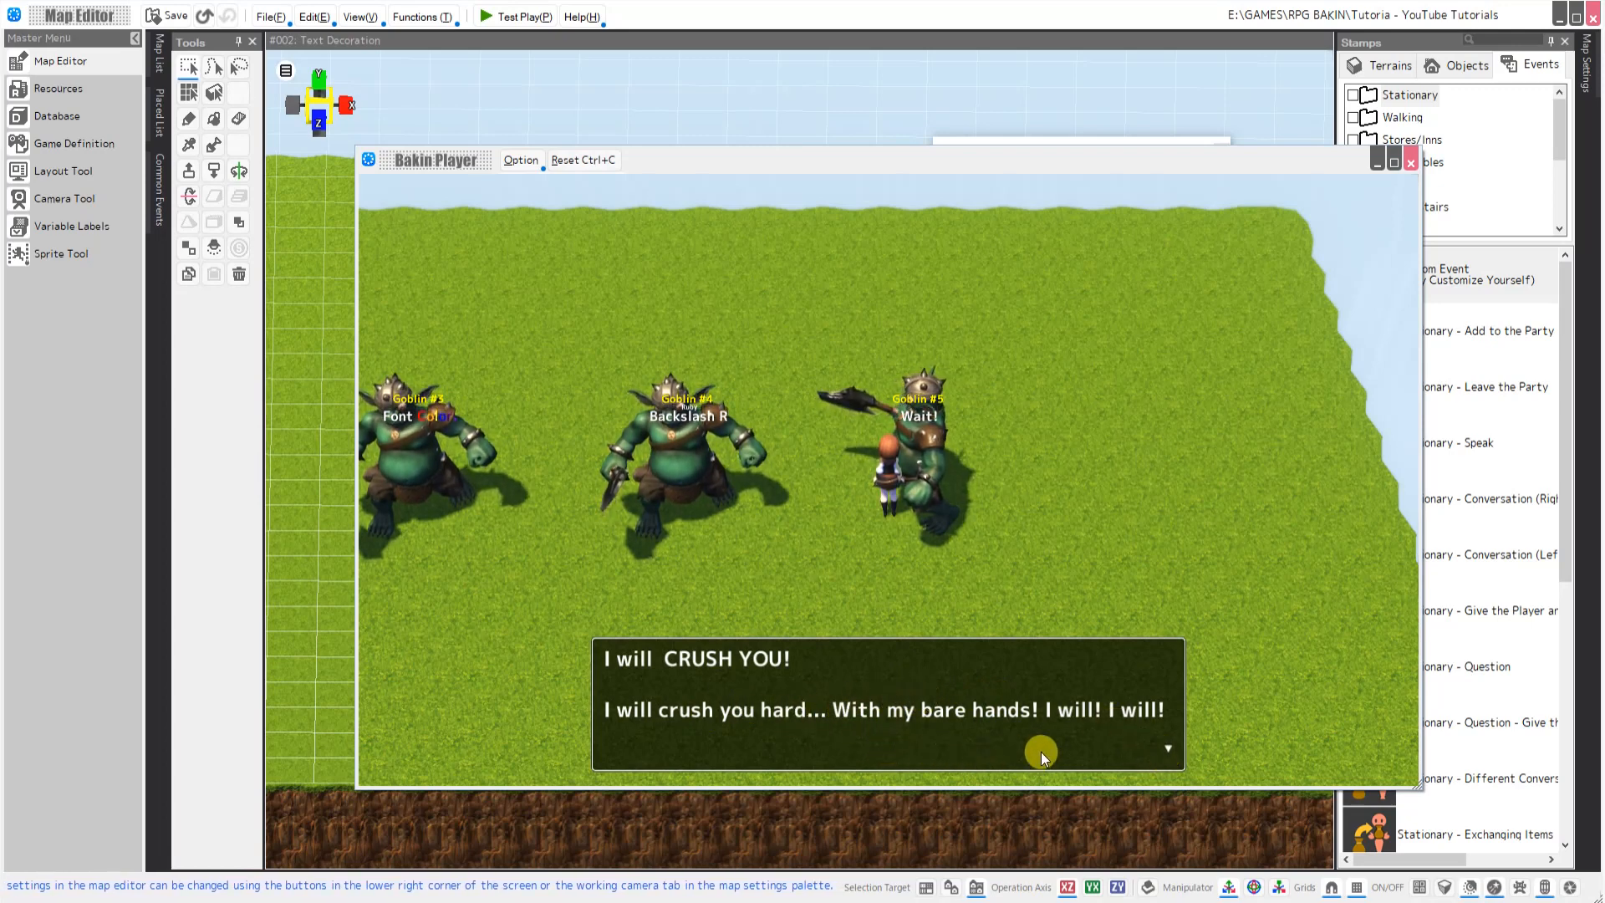
{"action": "left_click", "coordinate": [1153, 754]}
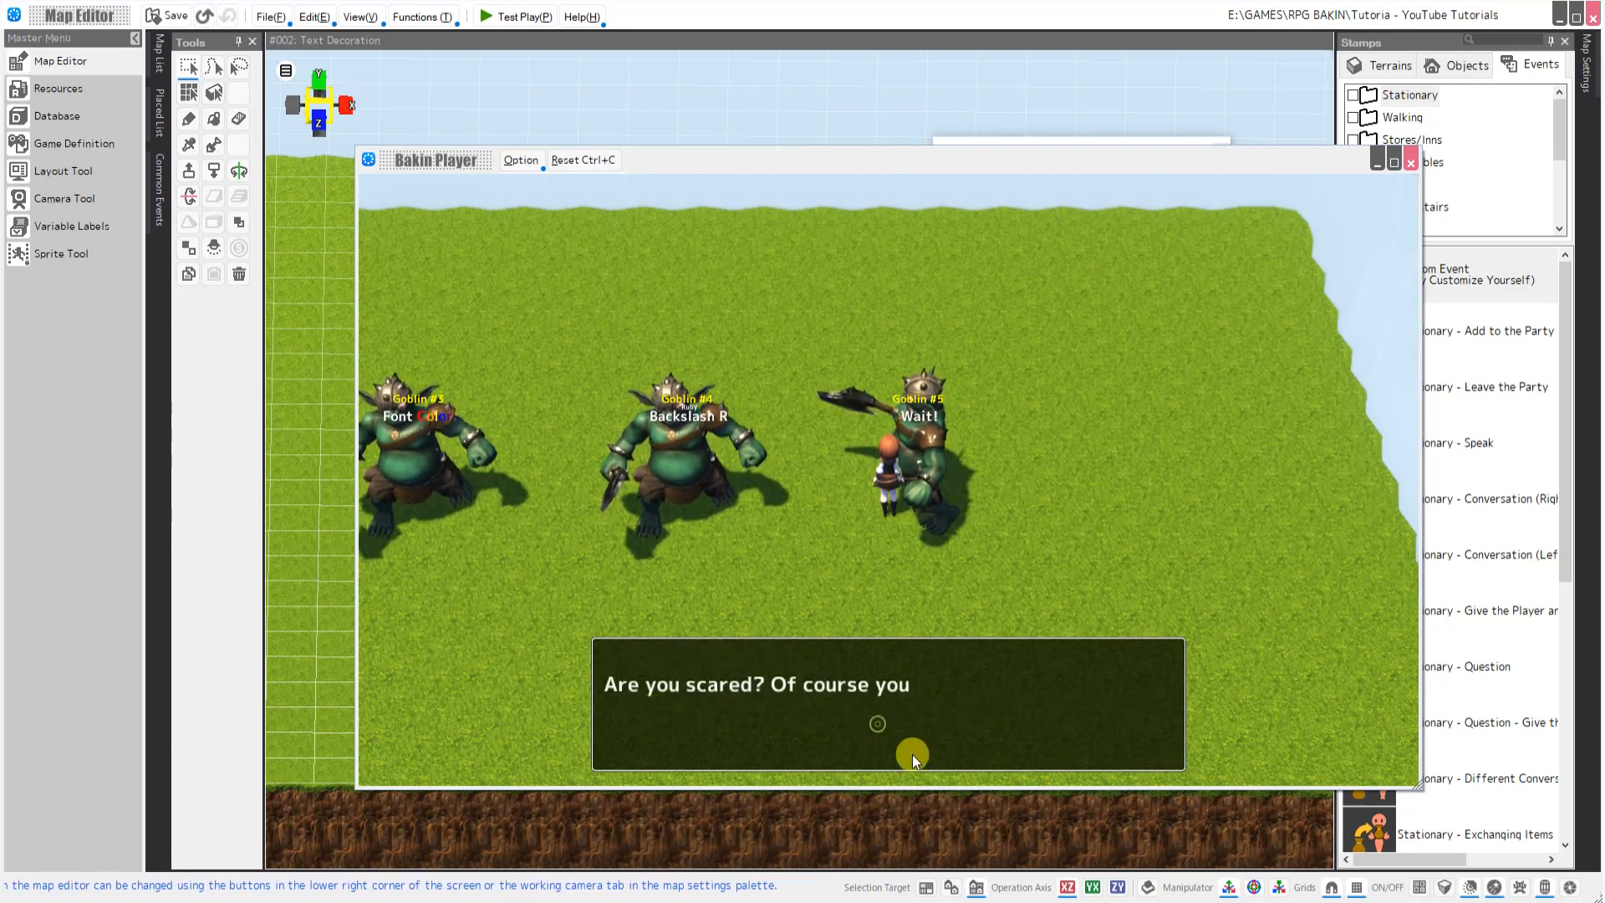
{"action": "left_click", "coordinate": [939, 770]}
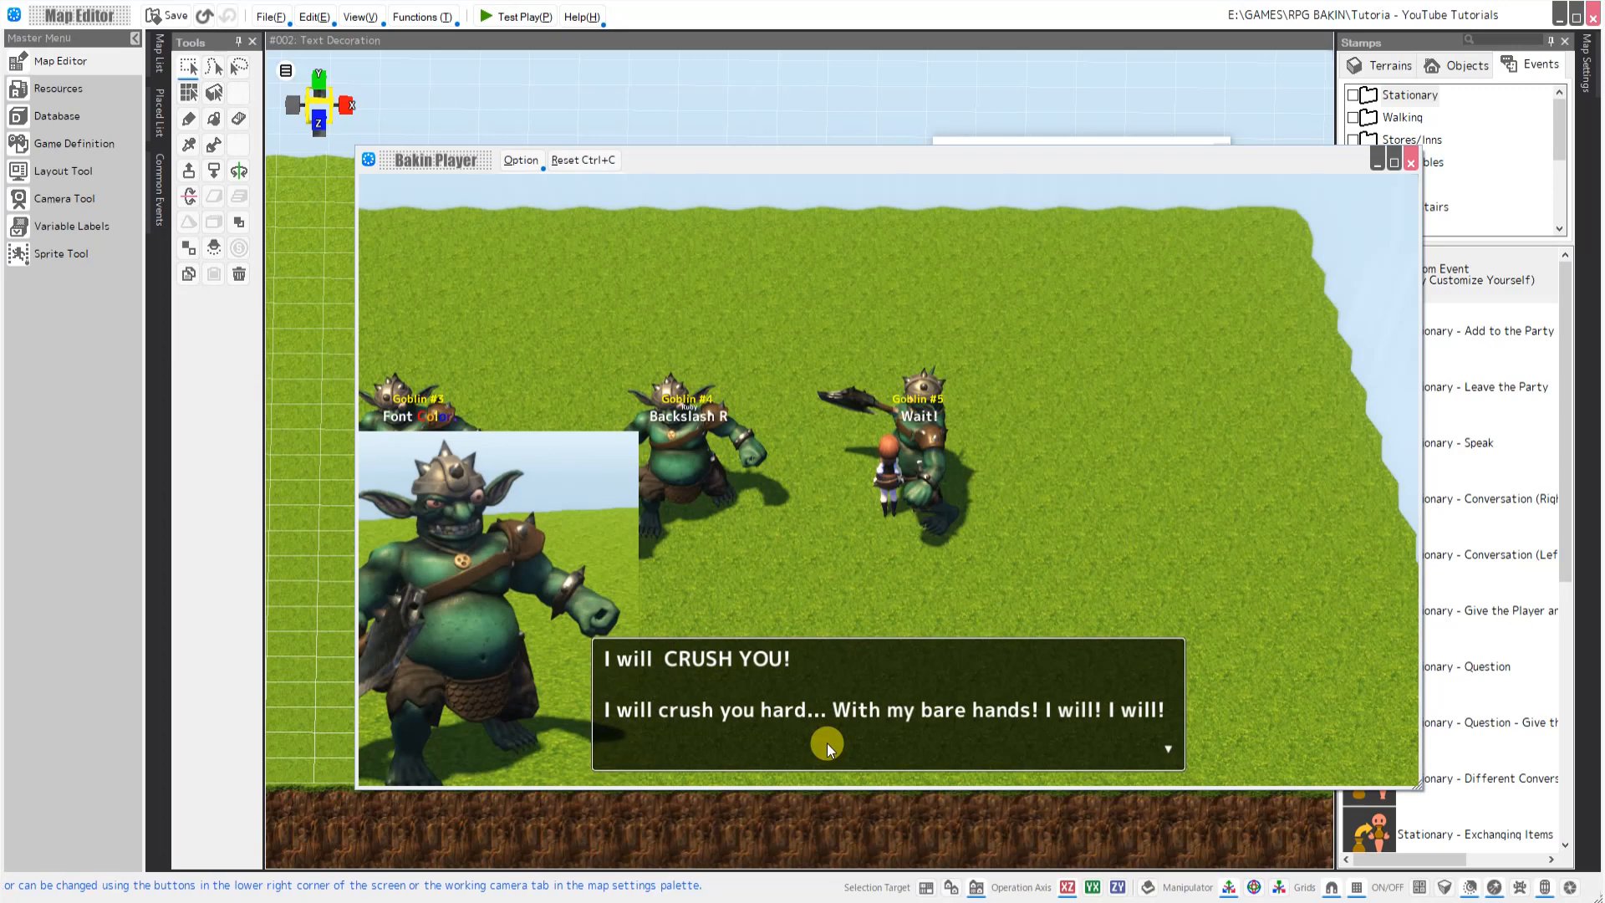
{"action": "left_click", "coordinate": [826, 744]}
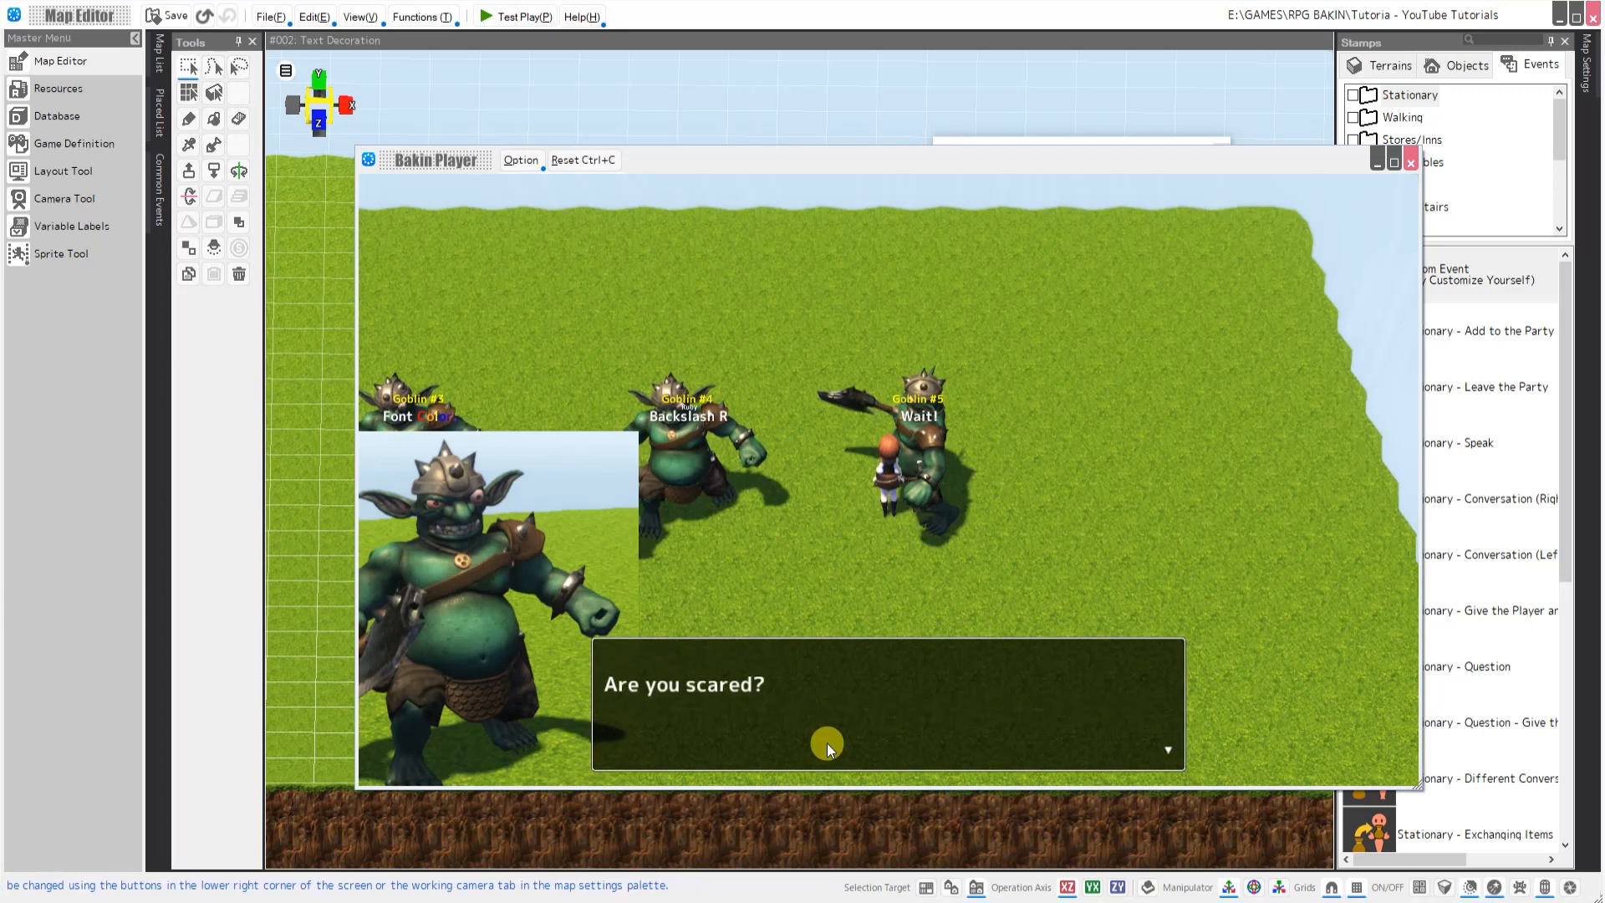
{"action": "left_click", "coordinate": [825, 744]}
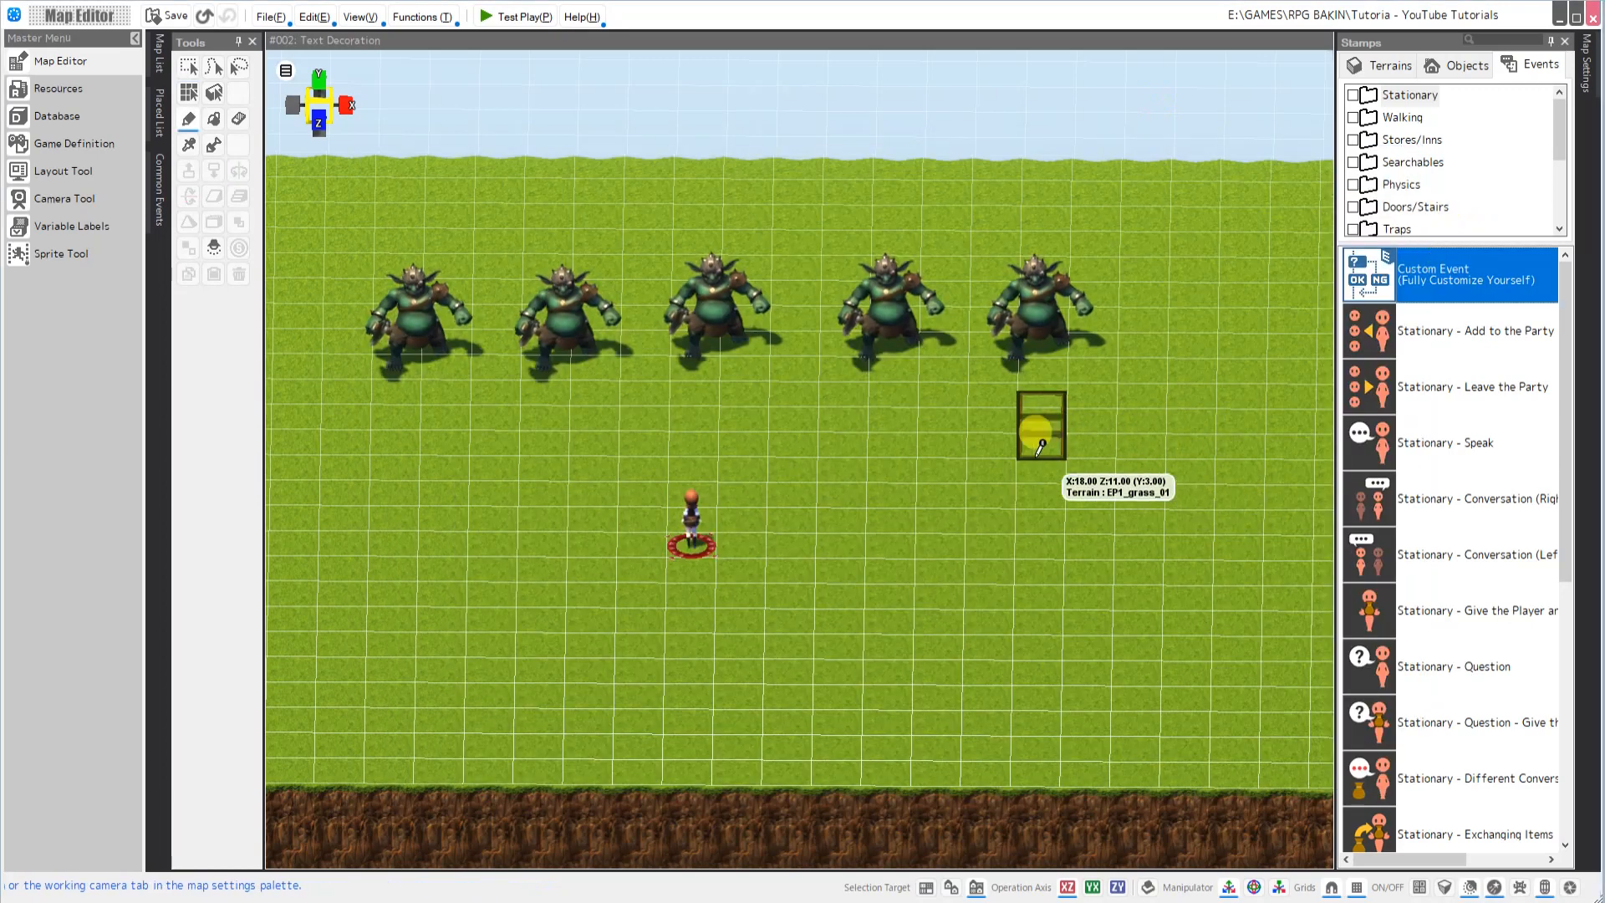
Place a custom event on the grass below the goblins and open a new Display Conversation command with its command input support list
{"action": "left_click", "coordinate": [994, 460]}
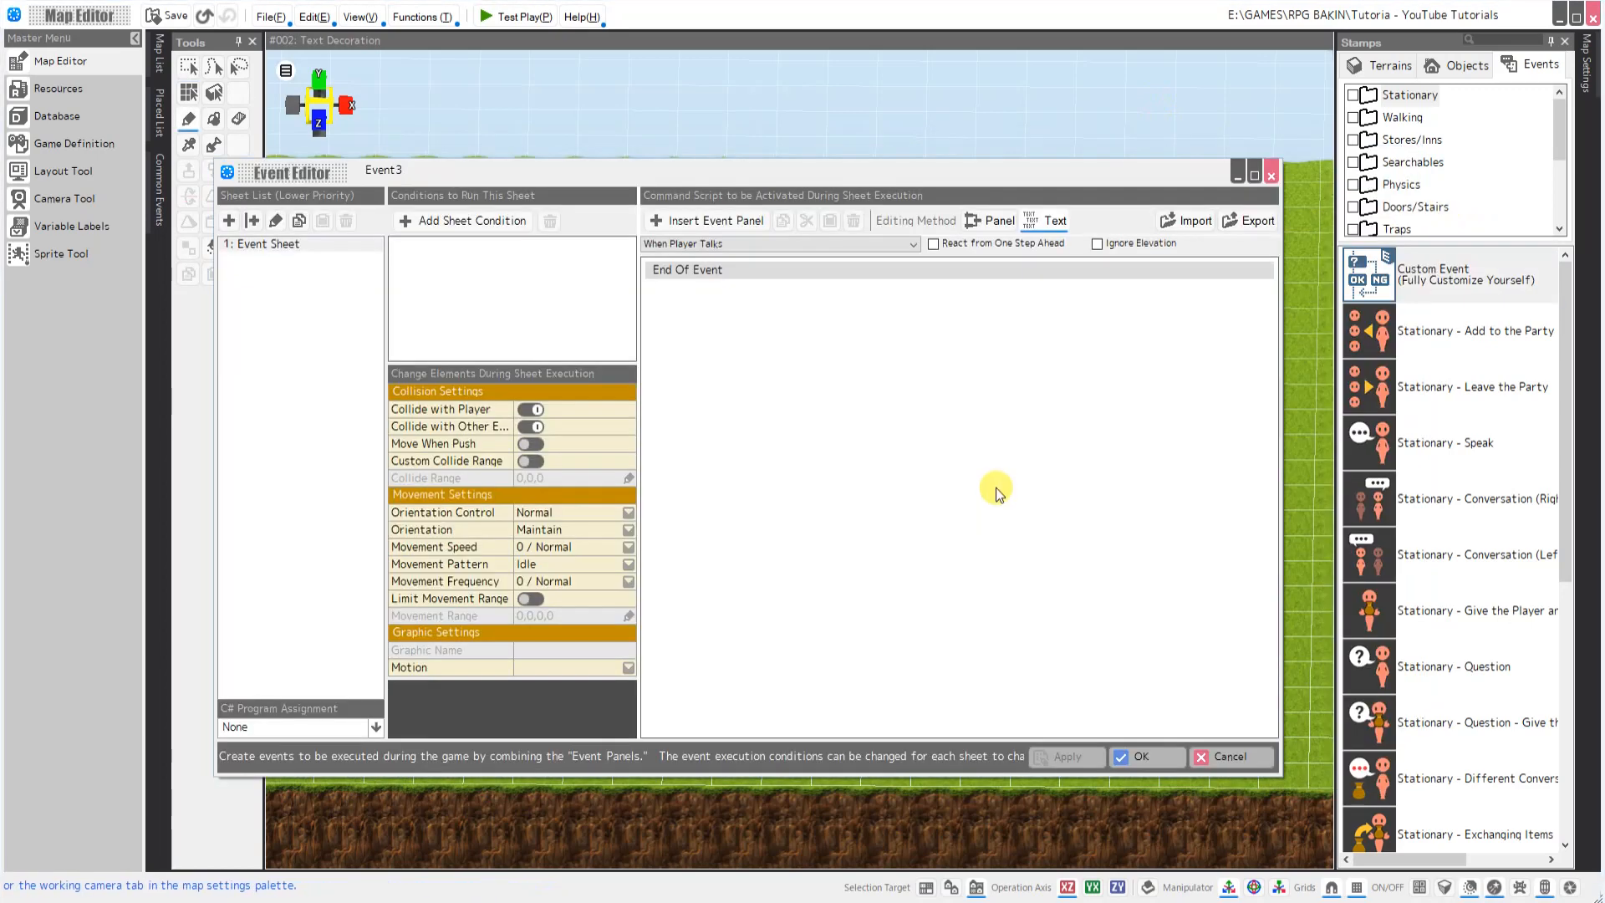
{"action": "double_click", "coordinate": [792, 269]}
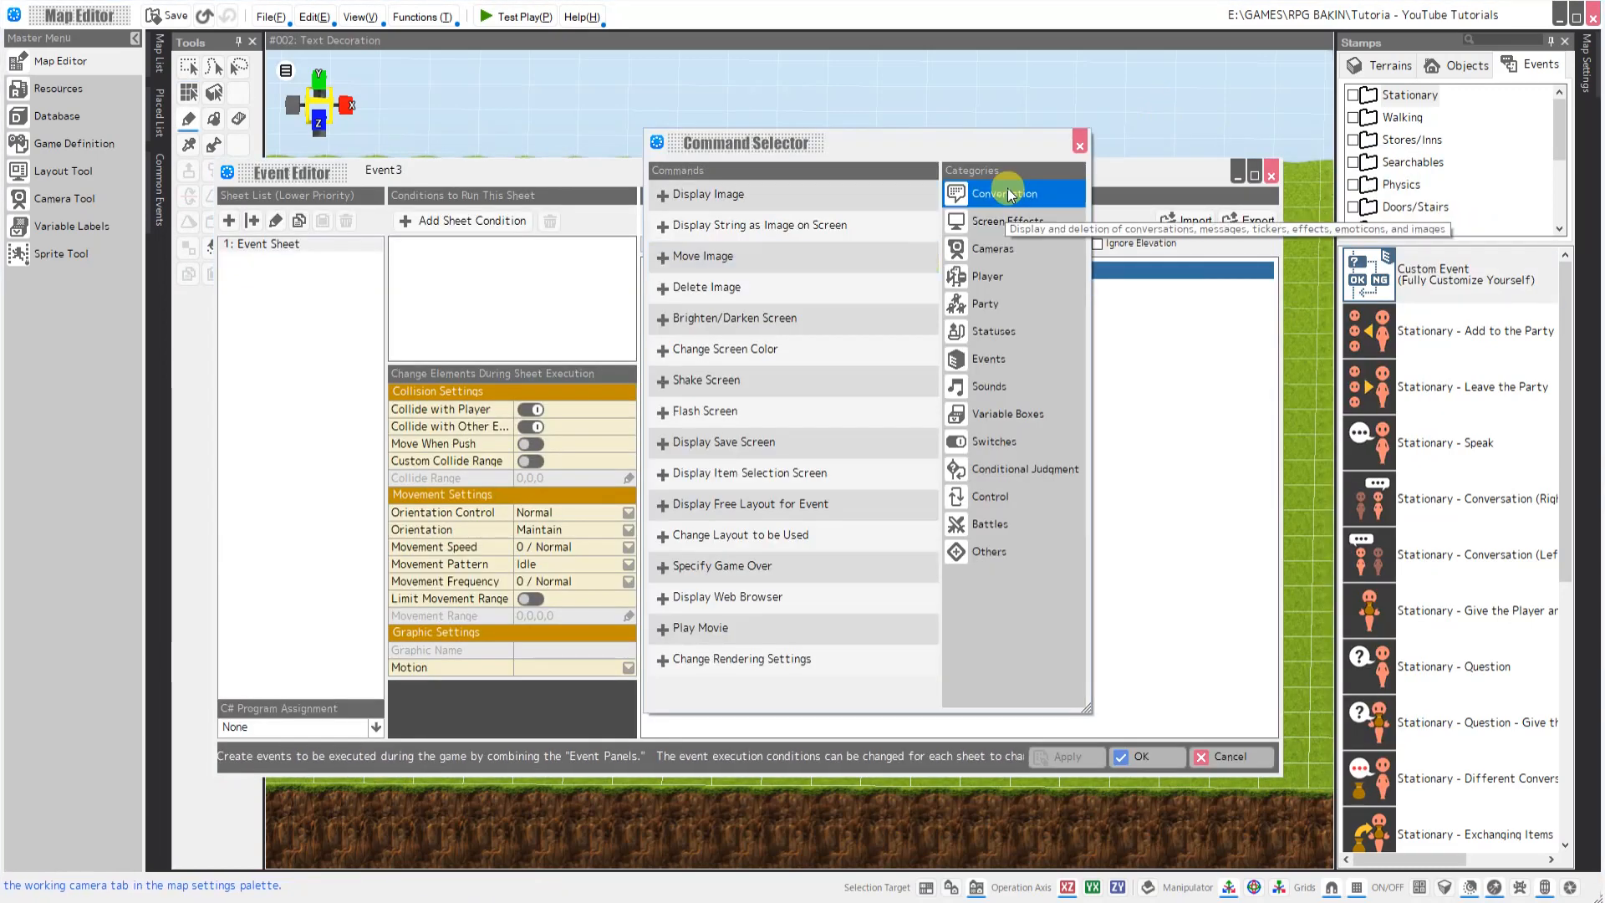
{"action": "left_click", "coordinate": [1005, 192]}
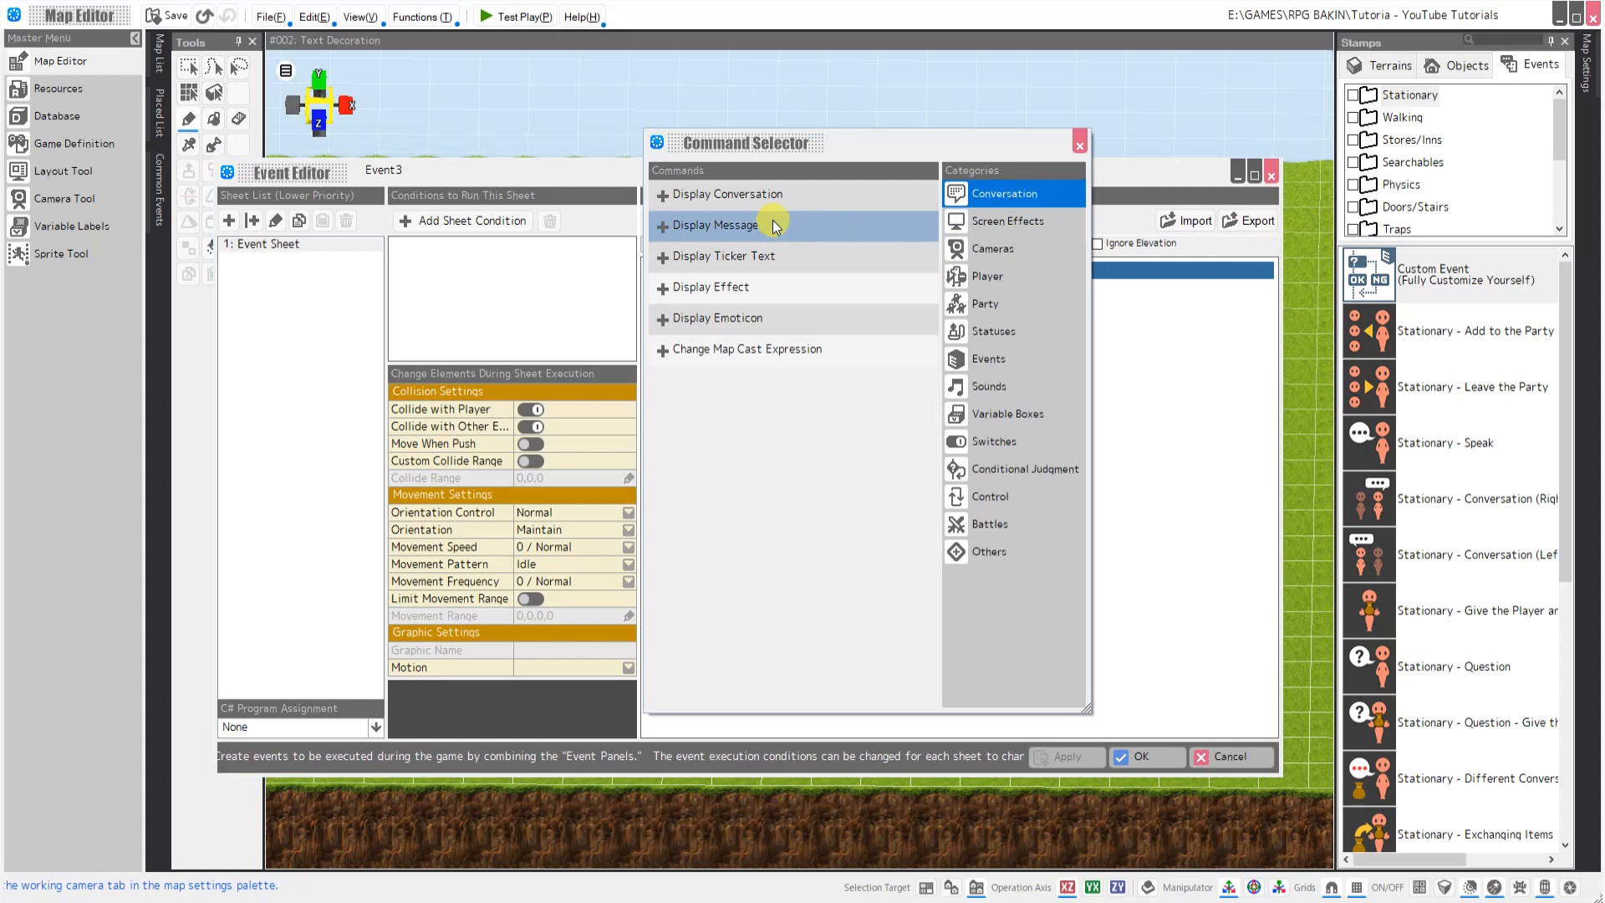
{"action": "left_click", "coordinate": [740, 188]}
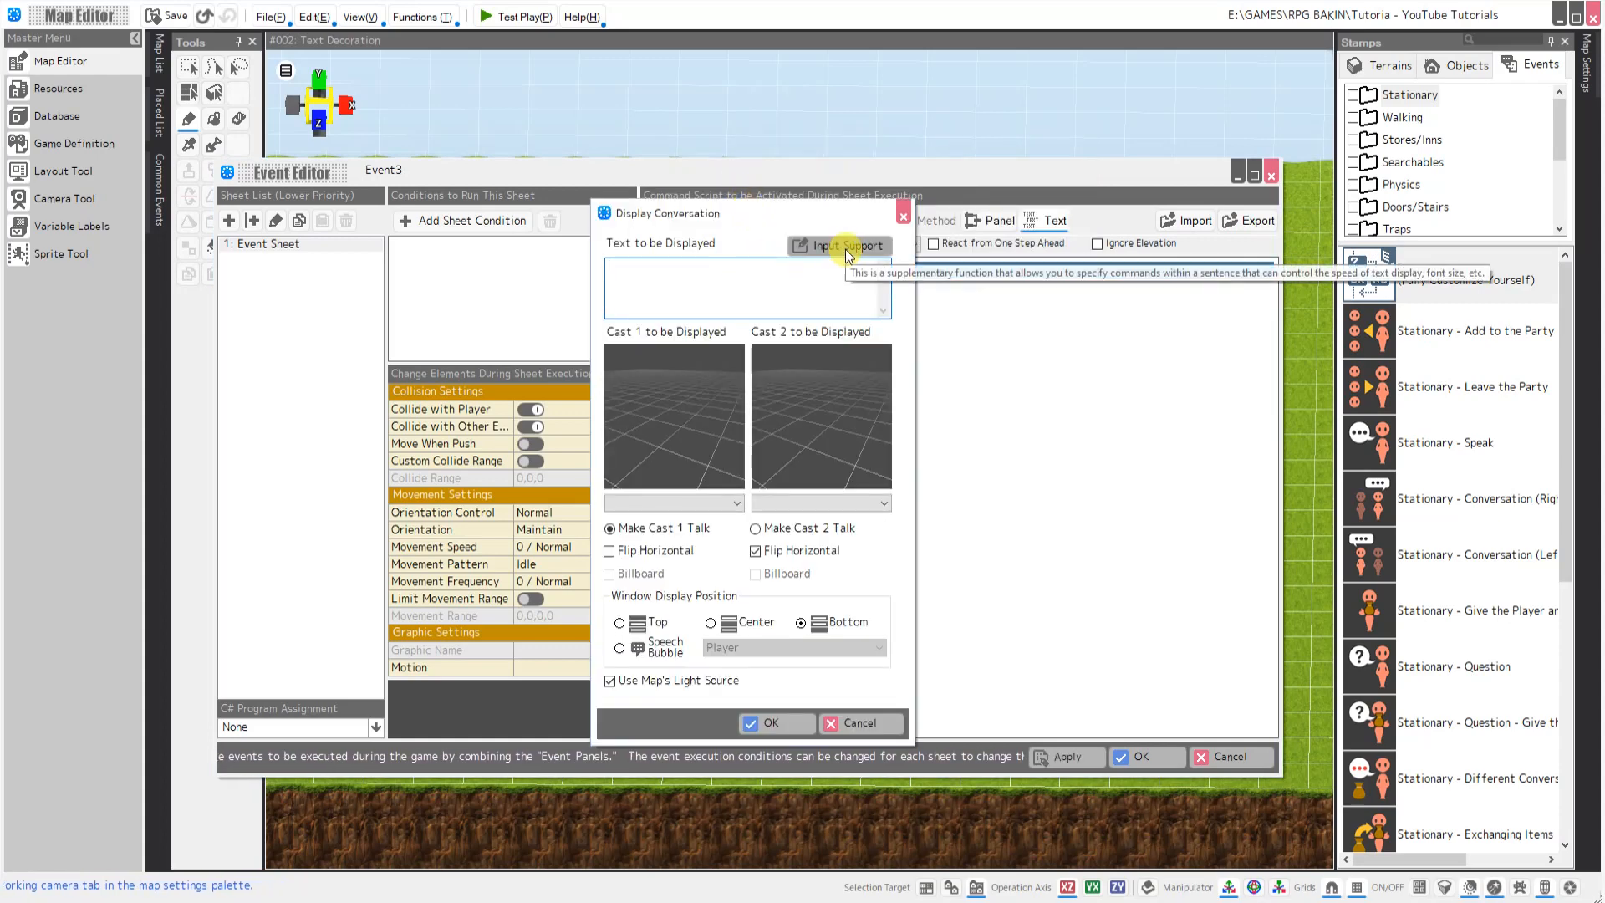
{"action": "left_click", "coordinate": [845, 249]}
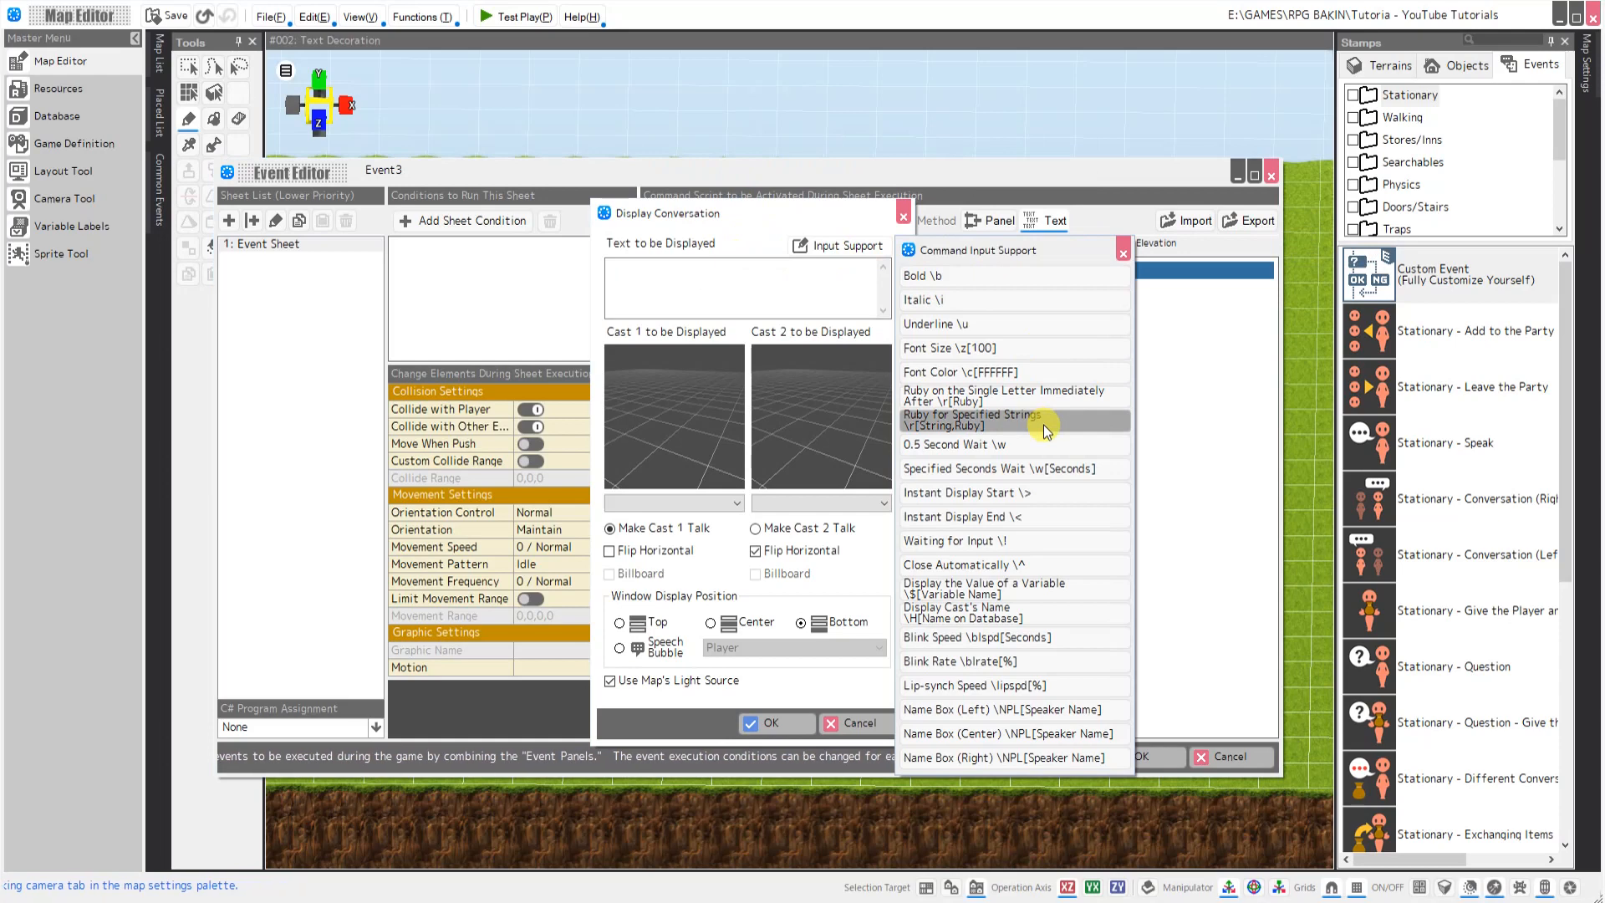